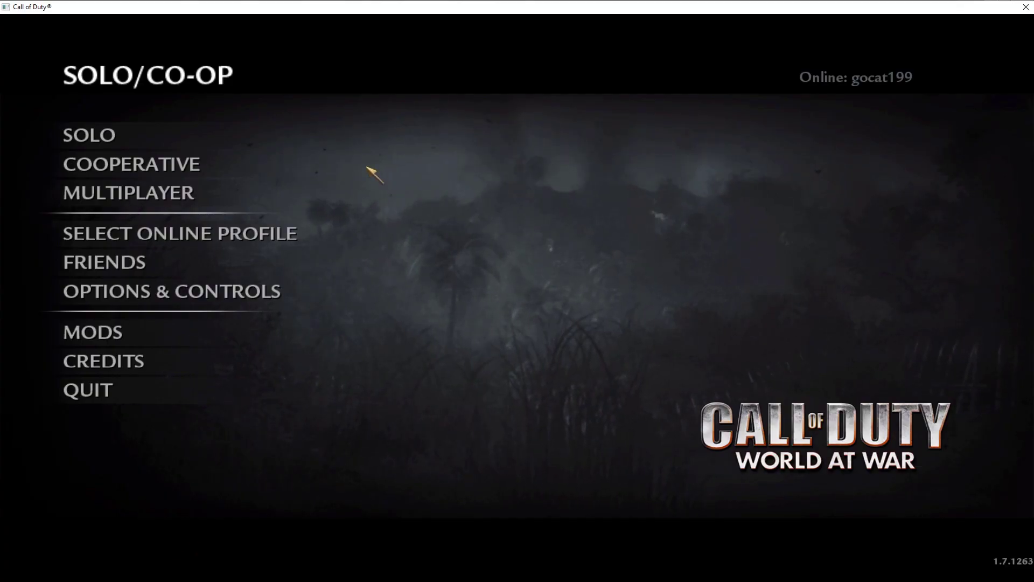
# - In World at War's solo menu, go through New Game and Mission Select to list the four Nazi Zombies maps
pyautogui.click(168, 134)
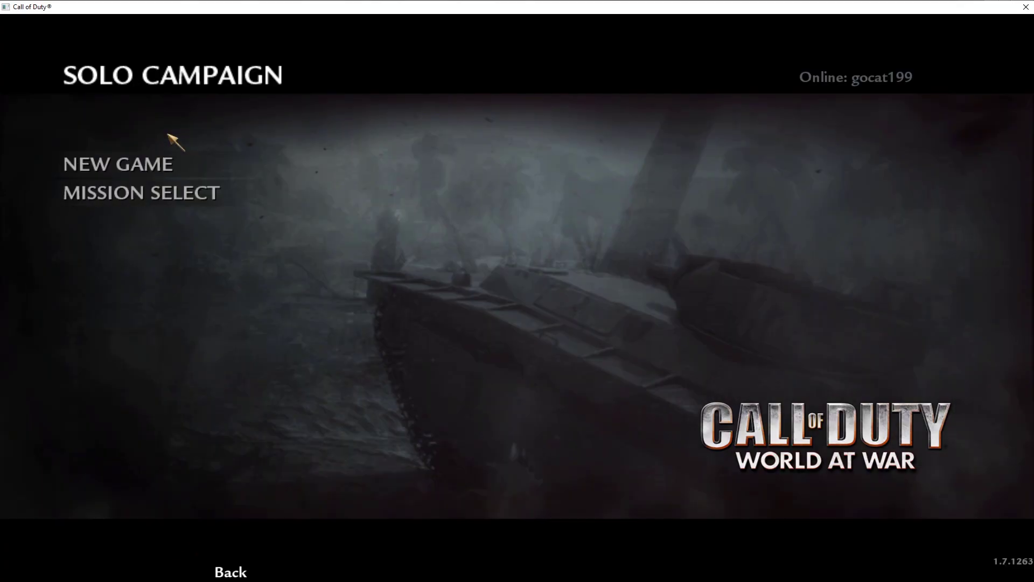
pyautogui.click(178, 161)
pyautogui.click(231, 571)
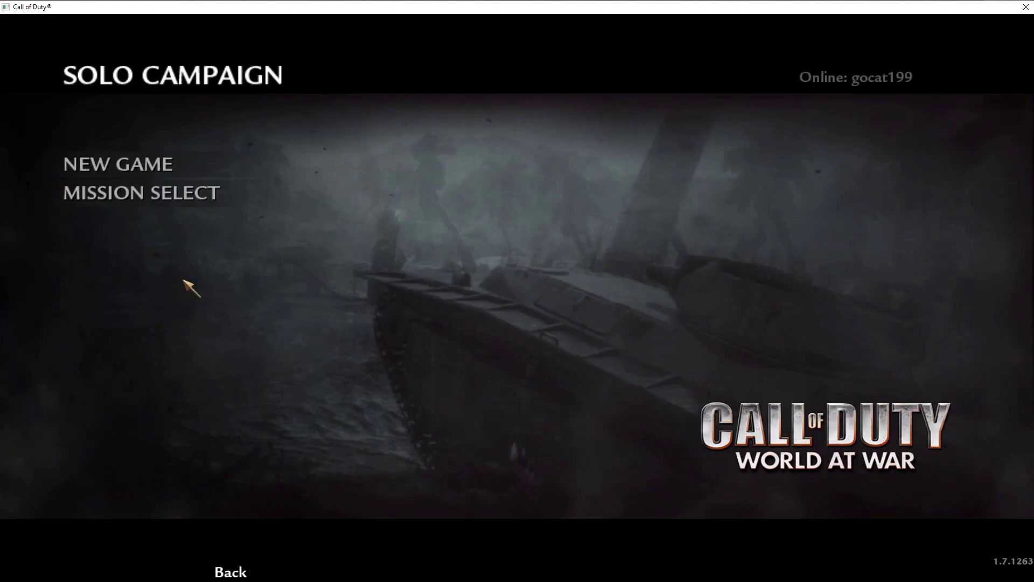
pyautogui.click(160, 188)
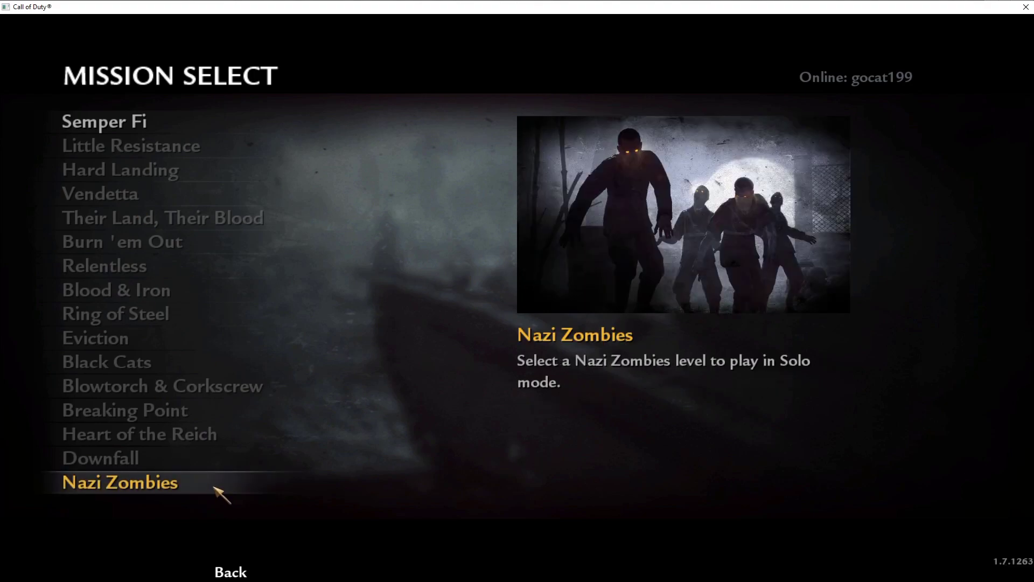
pyautogui.click(215, 489)
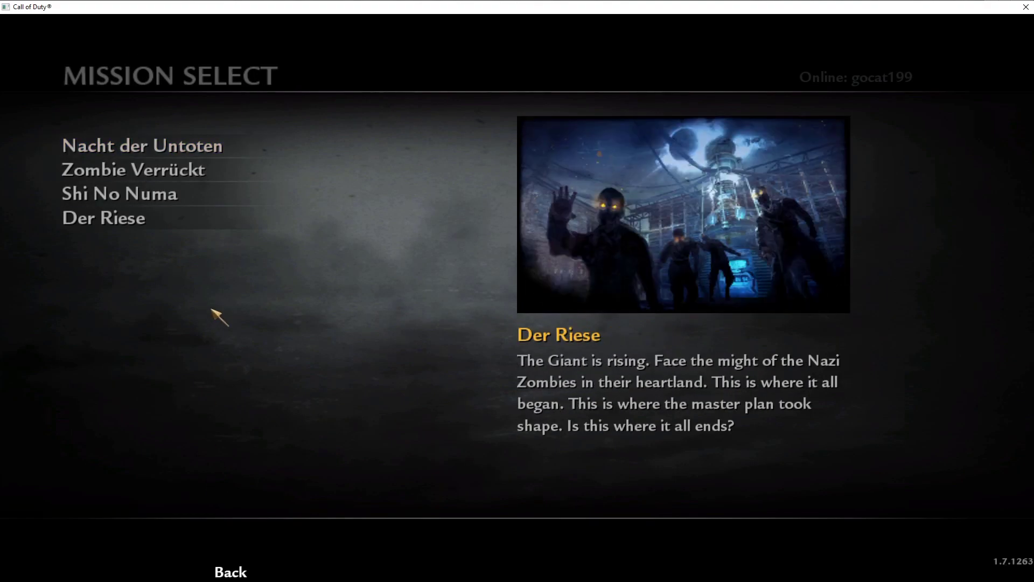
pyautogui.click(231, 571)
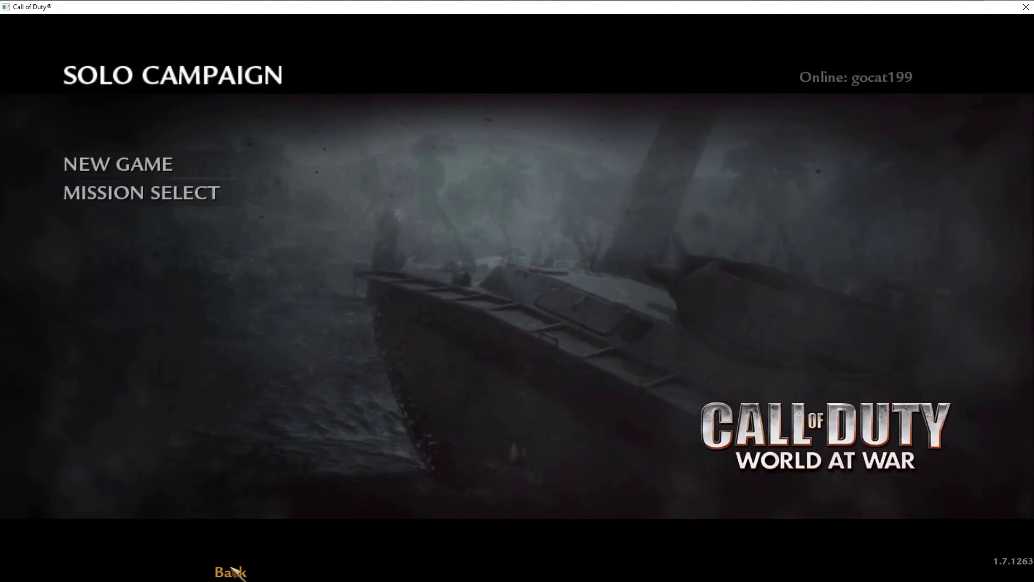
pyautogui.click(157, 193)
pyautogui.click(198, 479)
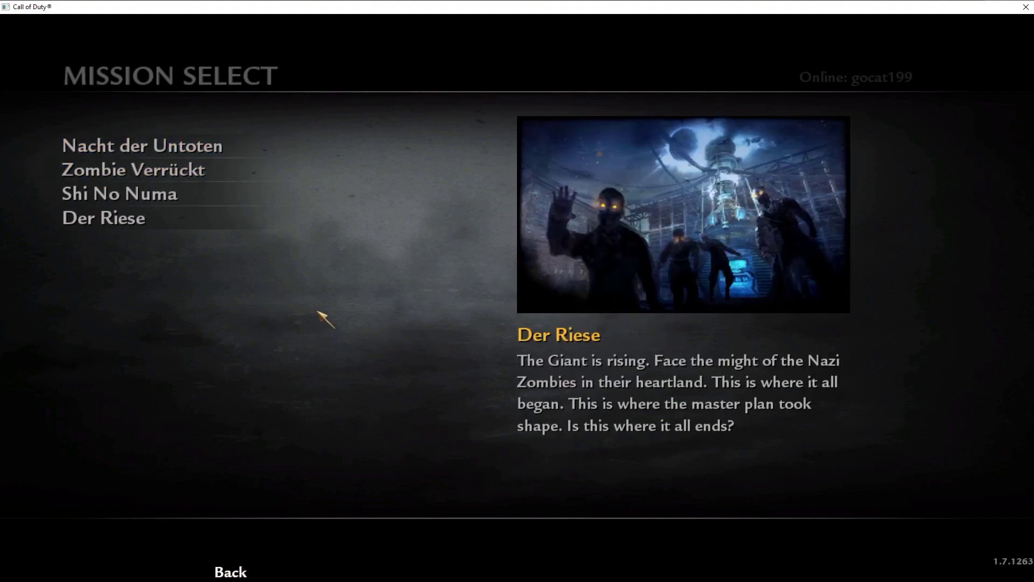
# - Add a Canvas Panel to WidgetSwitch beside the collapsed CP_Main and name it CP_Solo
pyautogui.hotkey('alt', 'Tab')
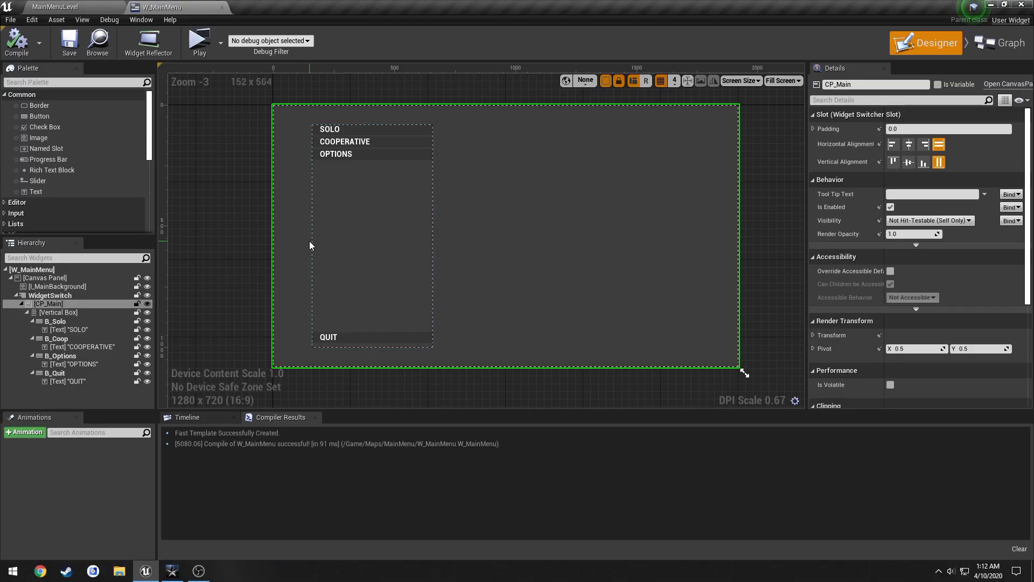
pyautogui.click(23, 304)
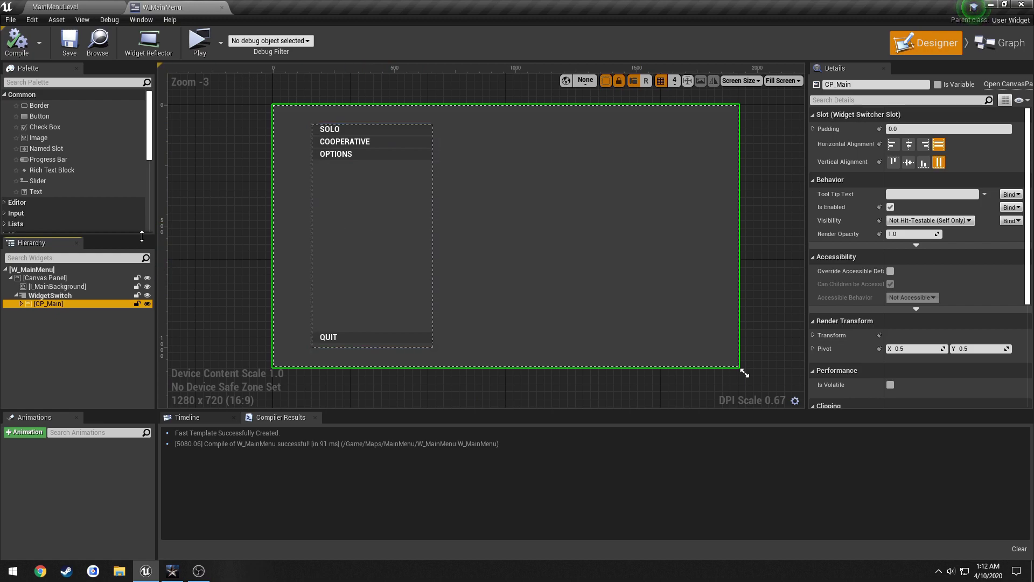
pyautogui.moveTo(152, 116); pyautogui.dragTo(154, 153)
pyautogui.moveTo(57, 160); pyautogui.dragTo(50, 313)
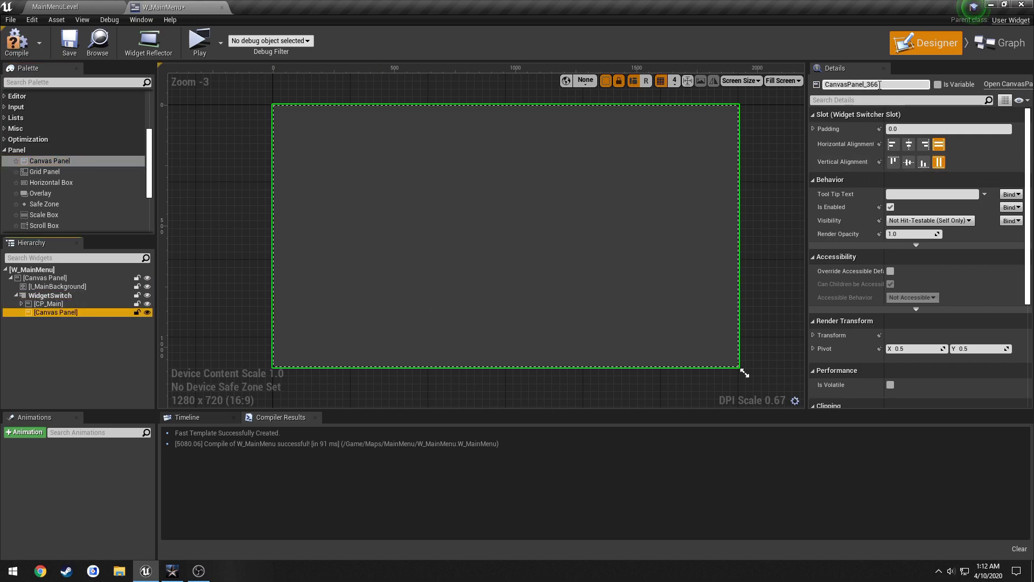
pyautogui.click(862, 85)
pyautogui.write('CP')
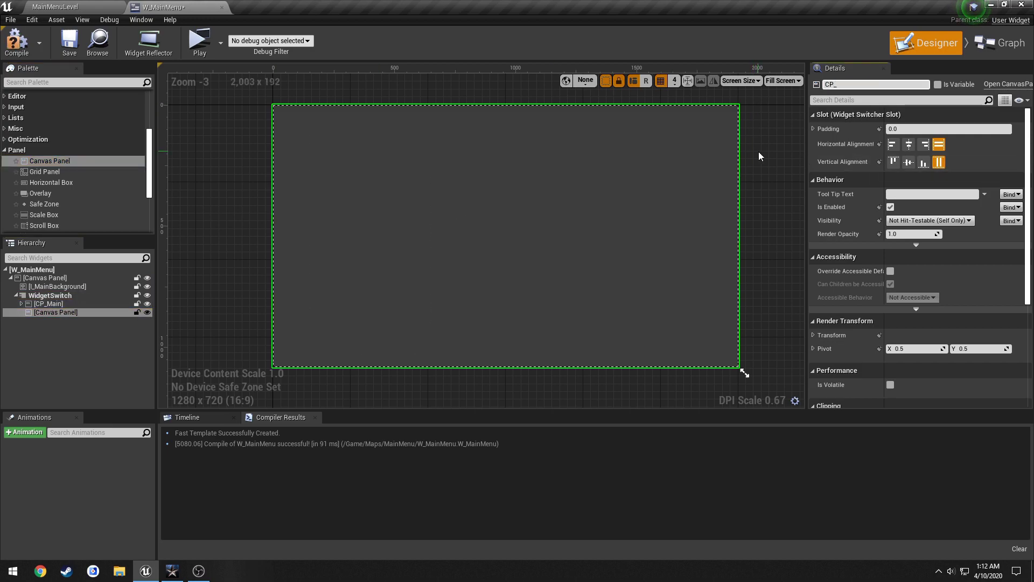
pyautogui.write('_Solo')
pyautogui.press('Return')
# - Compile and save W_MainMenu, then frame the canvas in the designer view
pyautogui.click(16, 40)
pyautogui.click(65, 45)
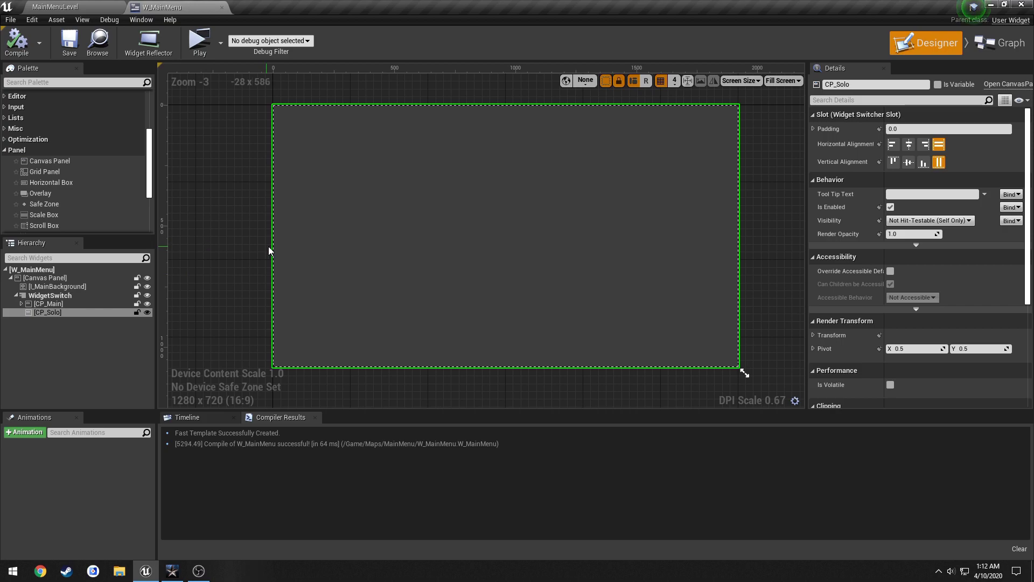
pyautogui.scroll(1, 270, 247)
pyautogui.moveTo(299, 238); pyautogui.dragTo(267, 250, button='right')
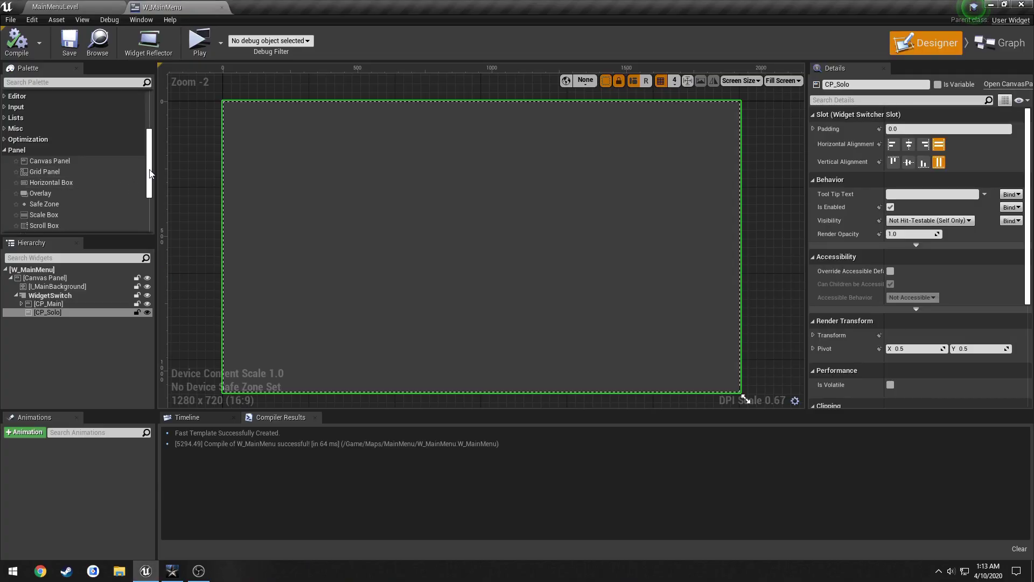
pyautogui.scroll(5, 151, 121)
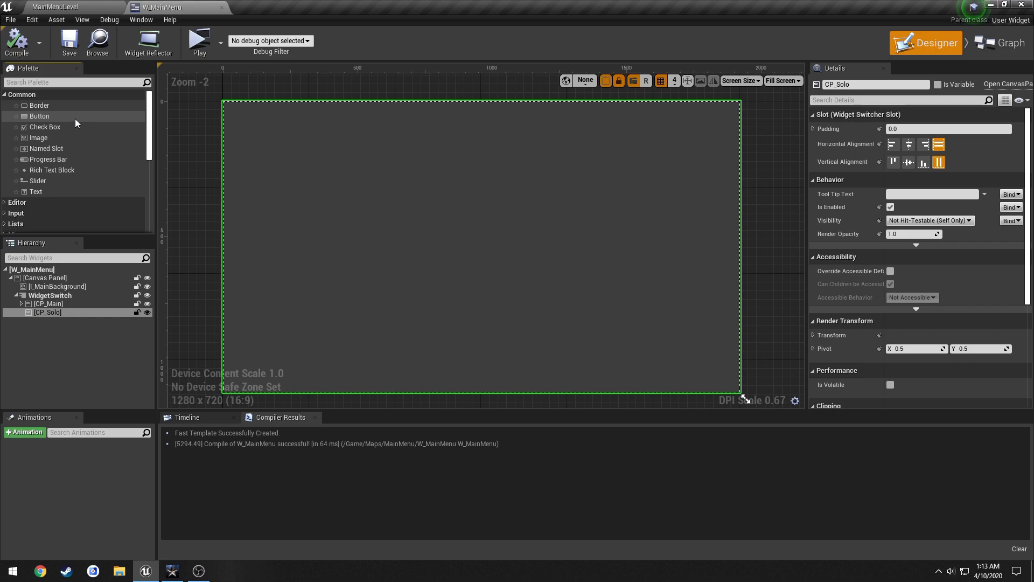
# - Move FirstPersonExampleMap and its BuiltData from FirstPersonCPP/Maps into the top-level Maps folder
pyautogui.click(55, 7)
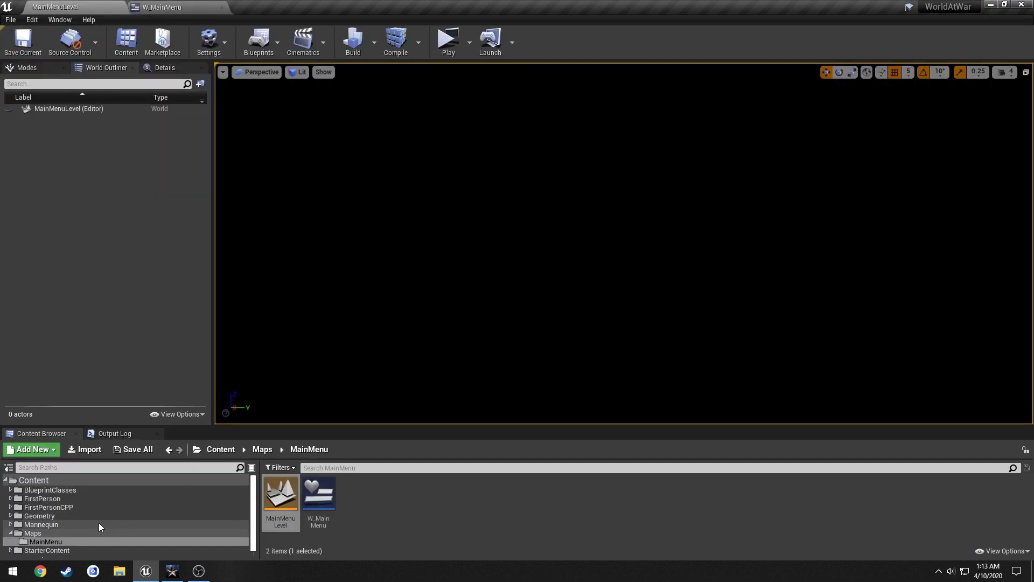
pyautogui.click(83, 500)
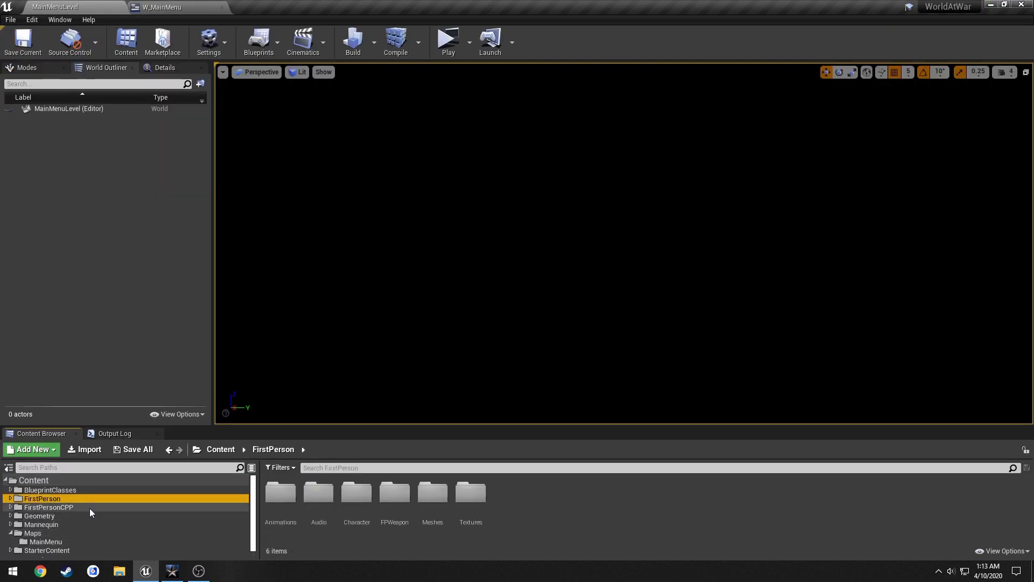
pyautogui.click(90, 508)
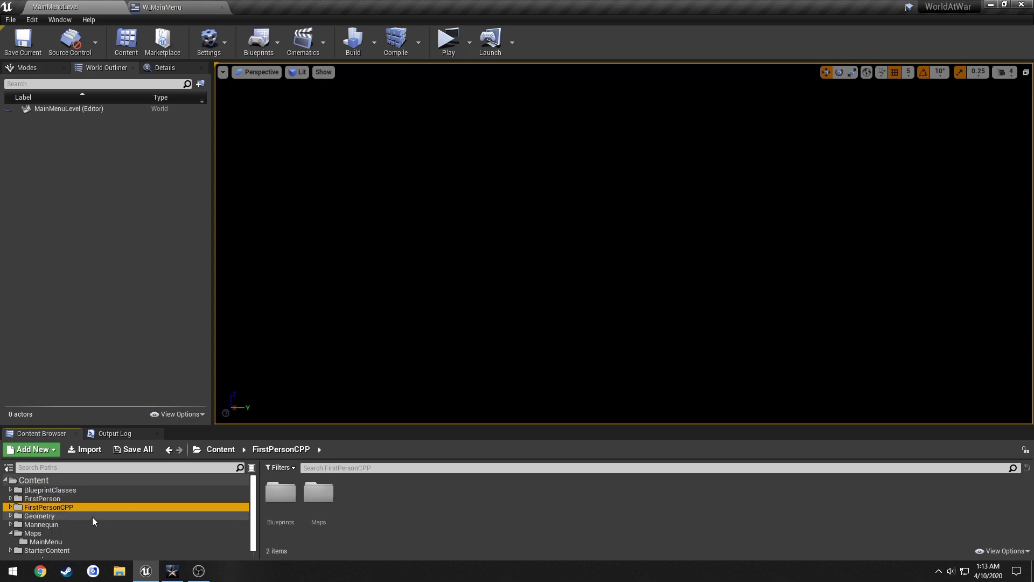
pyautogui.doubleClick(319, 492)
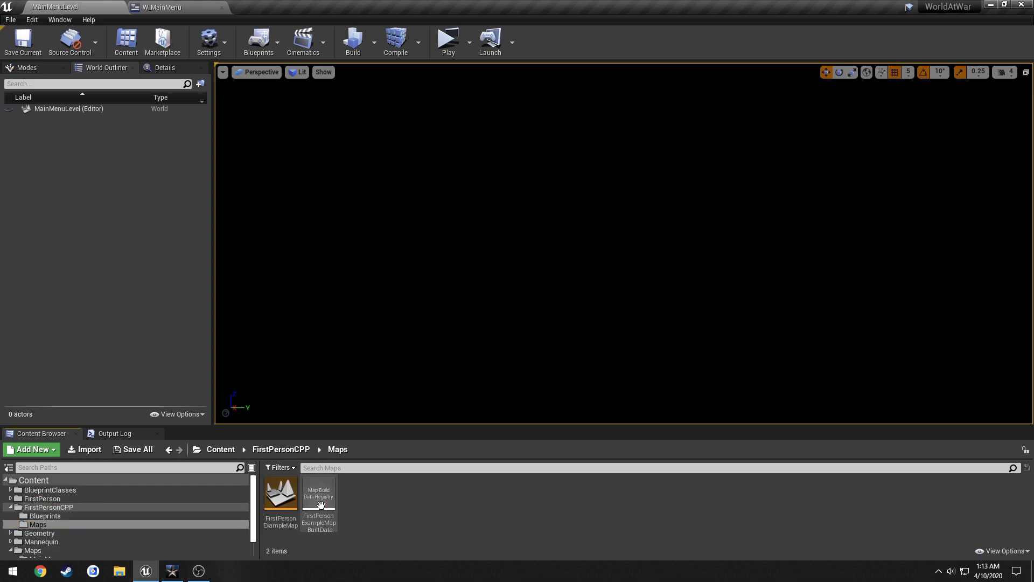
pyautogui.click(280, 493)
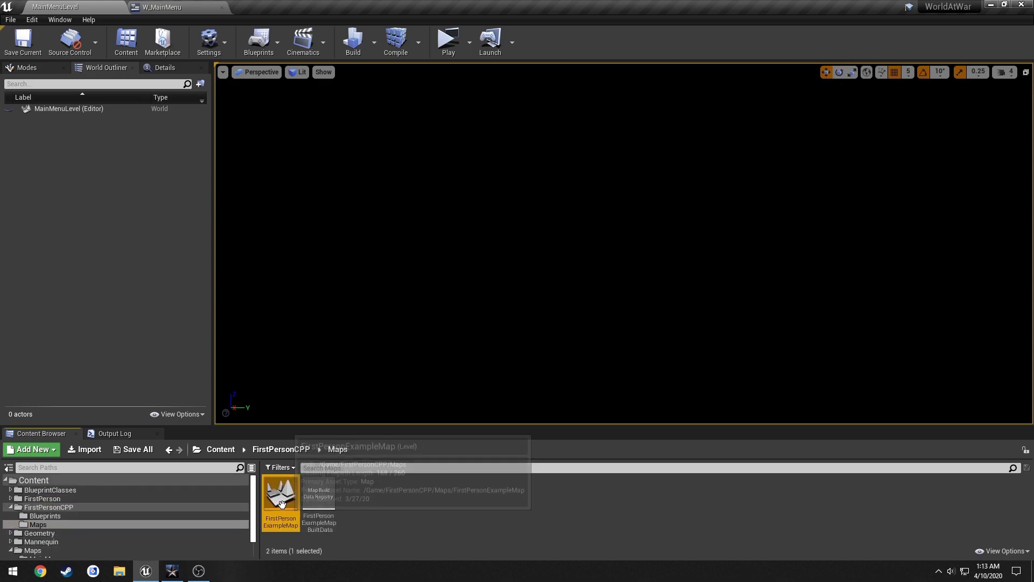
pyautogui.keyDown('ctrl'); pyautogui.click(310, 497); pyautogui.keyUp('ctrl')
pyautogui.scroll(-1, 95, 521)
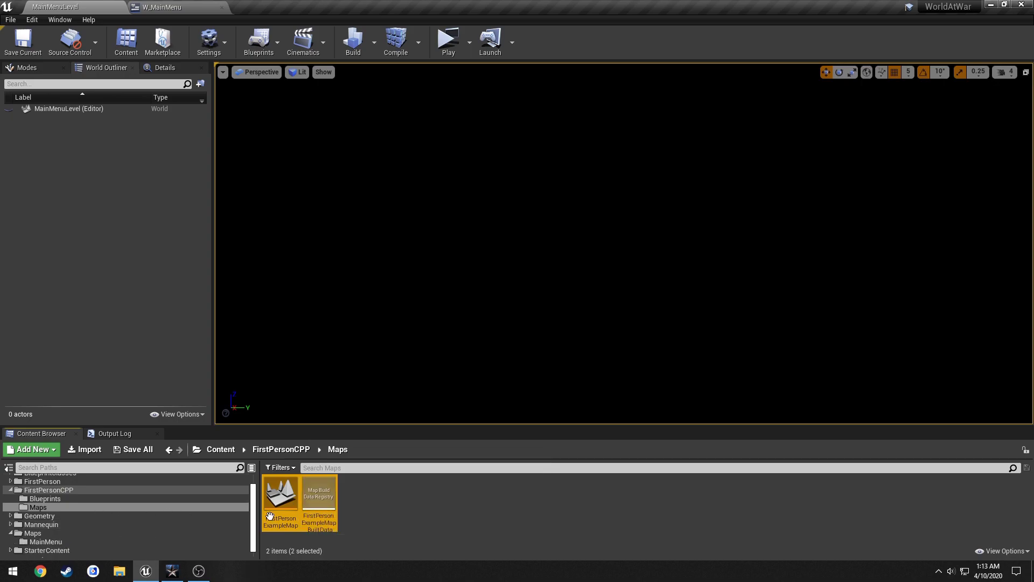
pyautogui.moveTo(271, 515); pyautogui.dragTo(56, 507)
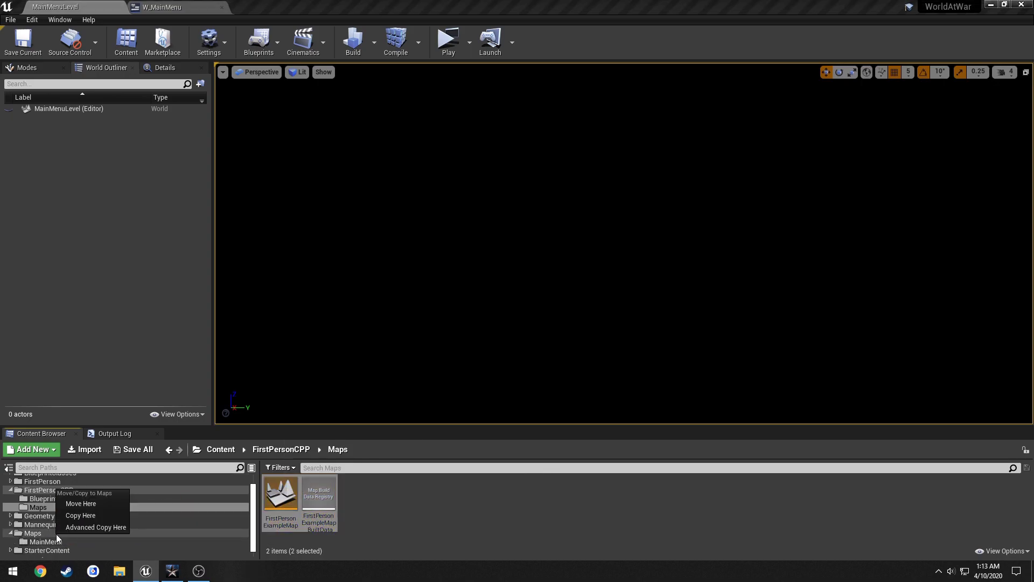
pyautogui.click(79, 507)
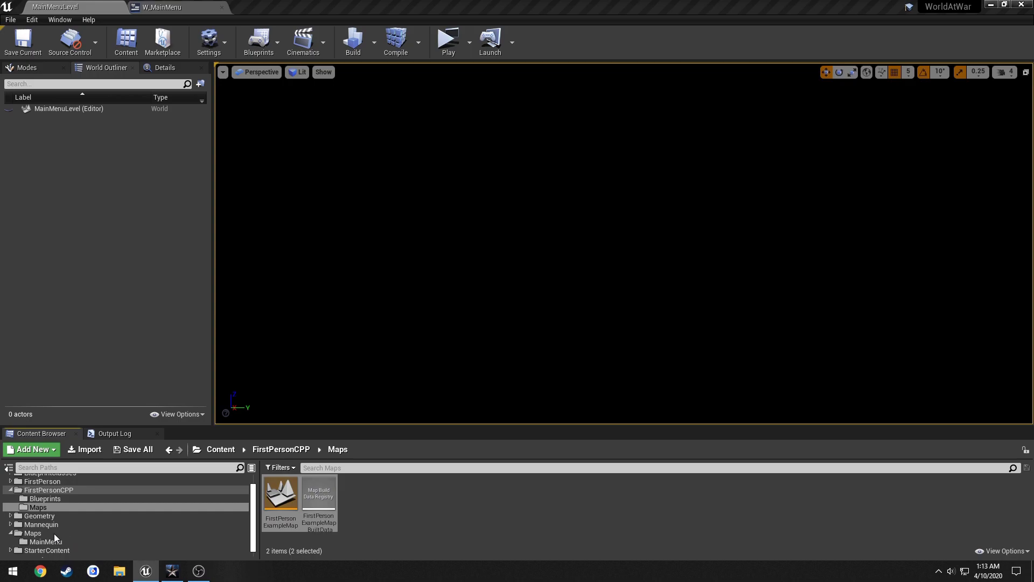
# - Delete the now-empty FirstPersonCPP Maps folder
pyautogui.click(52, 507)
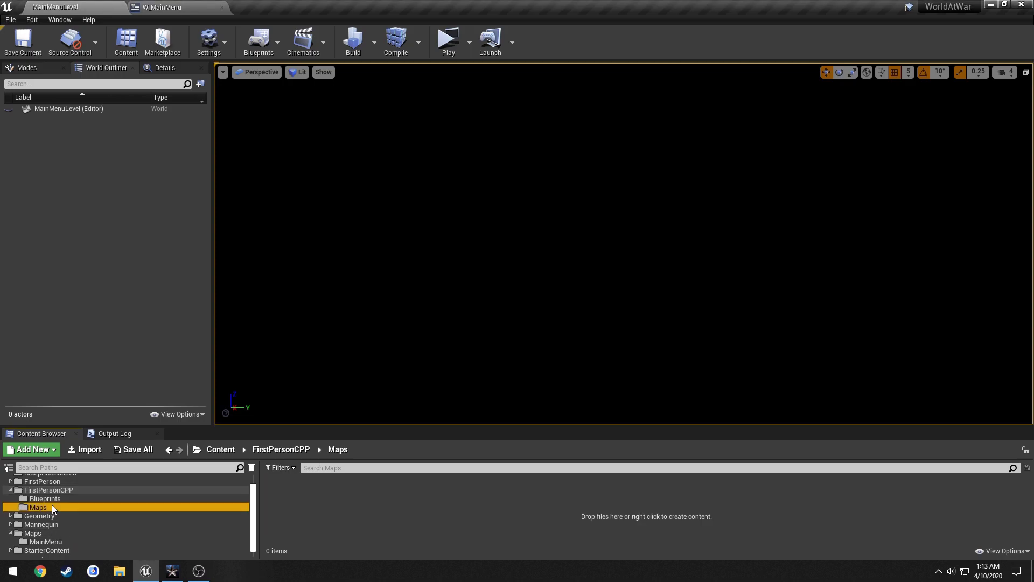
pyautogui.press('Delete')
pyautogui.click(97, 529)
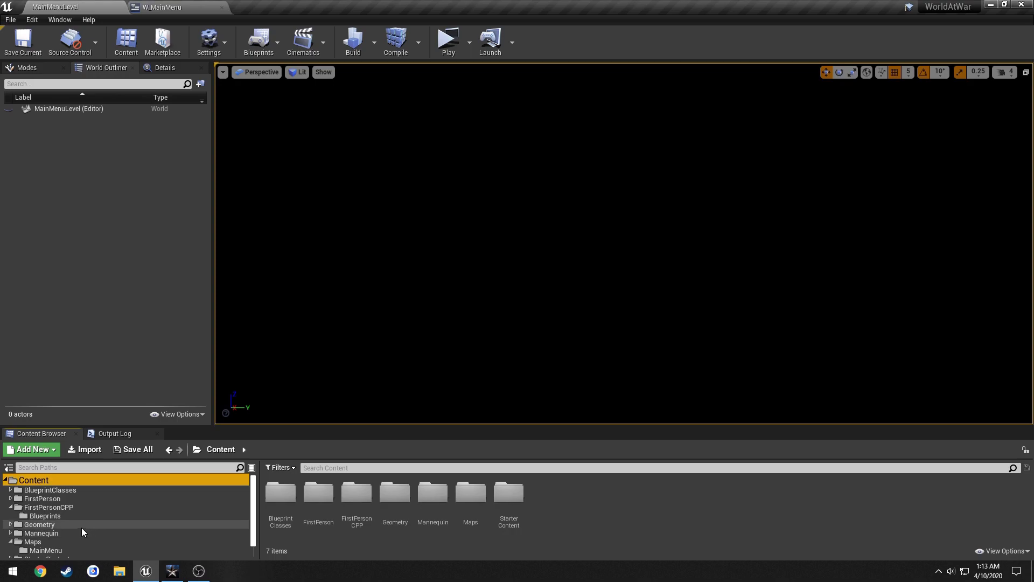
# - Create a NaziZombies folder inside Maps and move both map assets into it
pyautogui.click(75, 532)
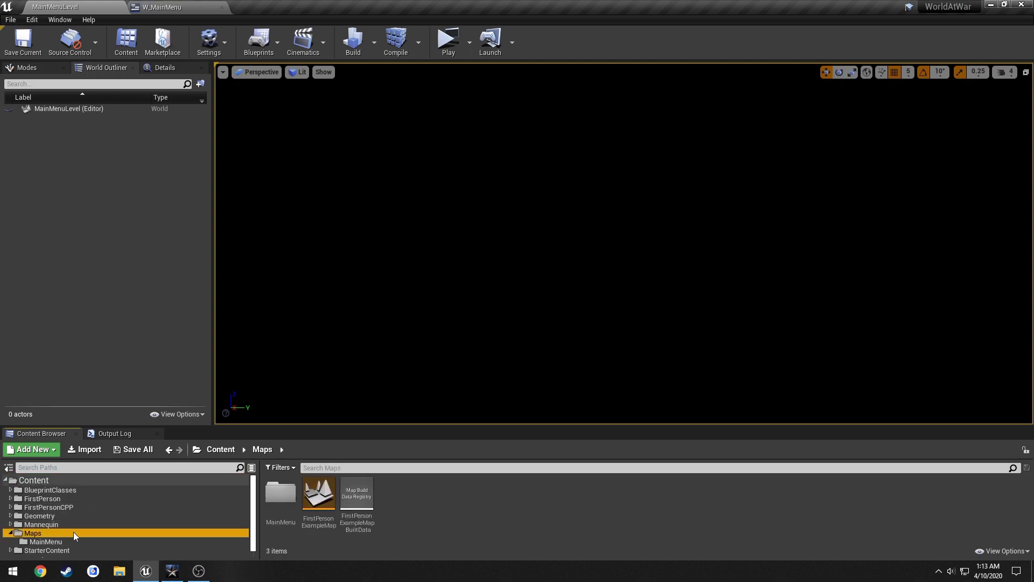
pyautogui.rightClick(473, 522)
pyautogui.click(512, 171)
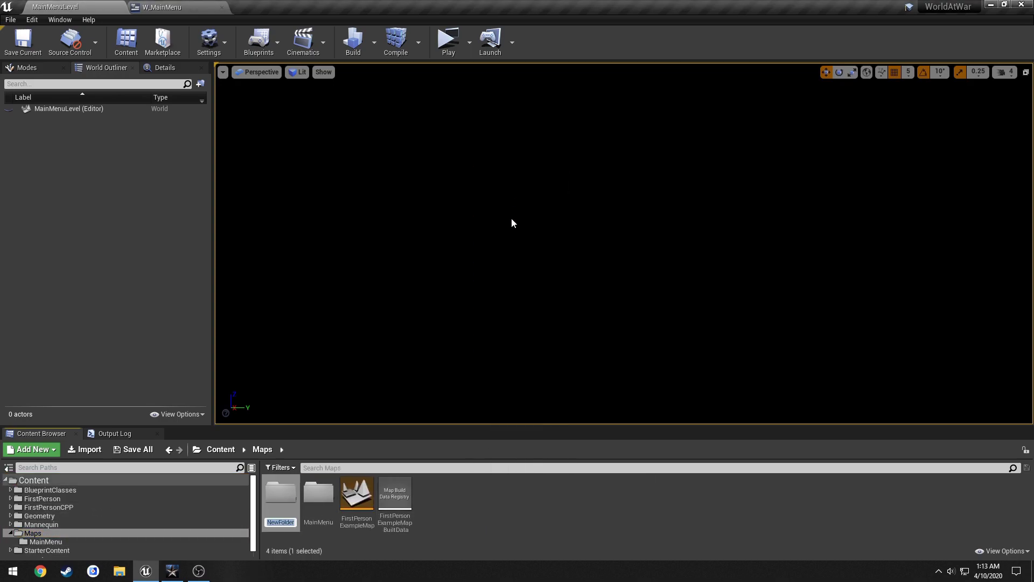
pyautogui.write('Na')
pyautogui.press('Return')
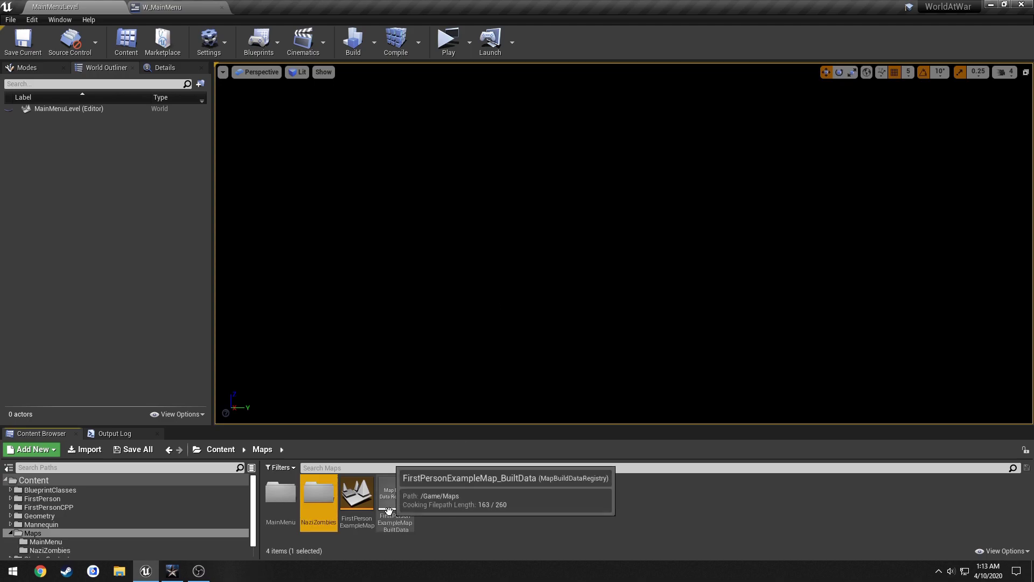
pyautogui.click(356, 493)
pyautogui.keyDown('shift'); pyautogui.click(395, 493); pyautogui.keyUp('shift')
pyautogui.moveTo(395, 493); pyautogui.dragTo(315, 504)
pyautogui.click(331, 519)
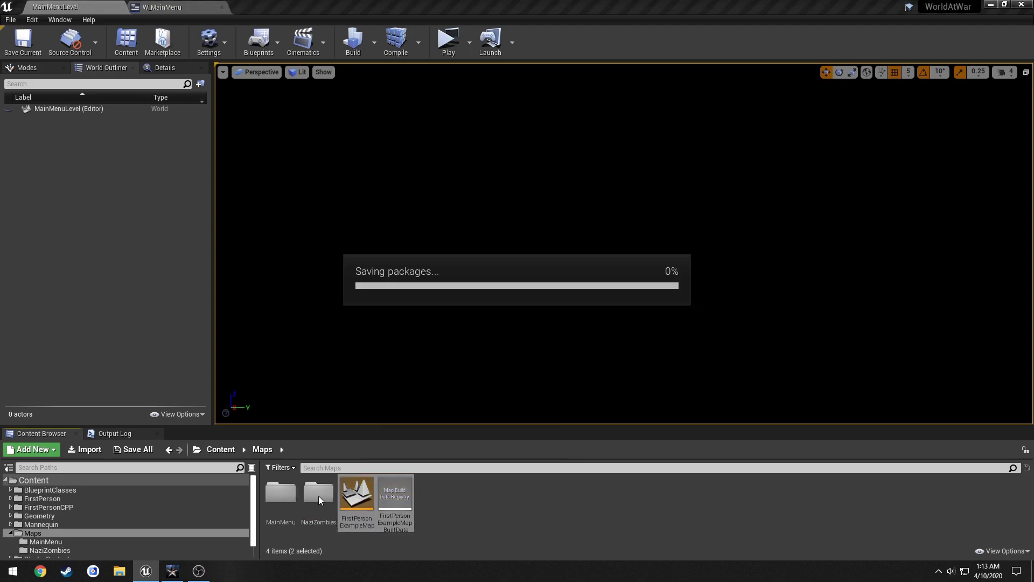
# - Paste a copy of FirstPersonExampleMap into the NaziZombies folder
pyautogui.doubleClick(318, 495)
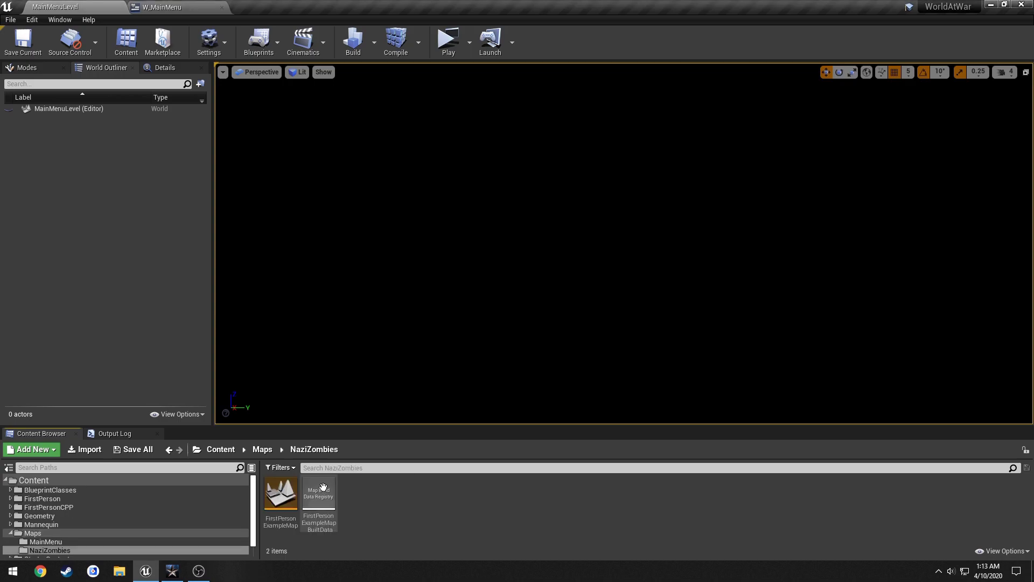
pyautogui.click(281, 495)
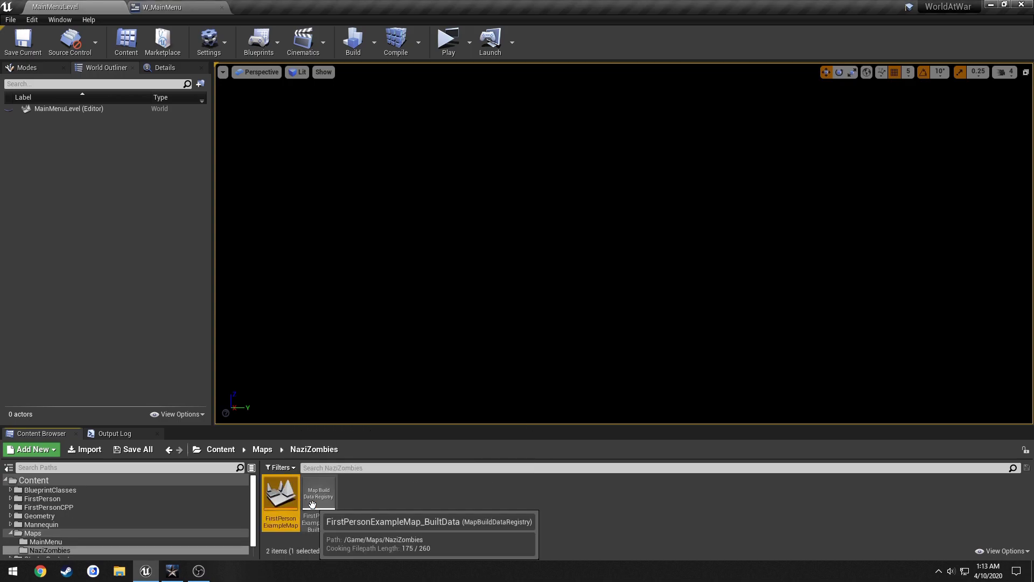
pyautogui.click(398, 515)
pyautogui.hotkey('ctrl', 'v')
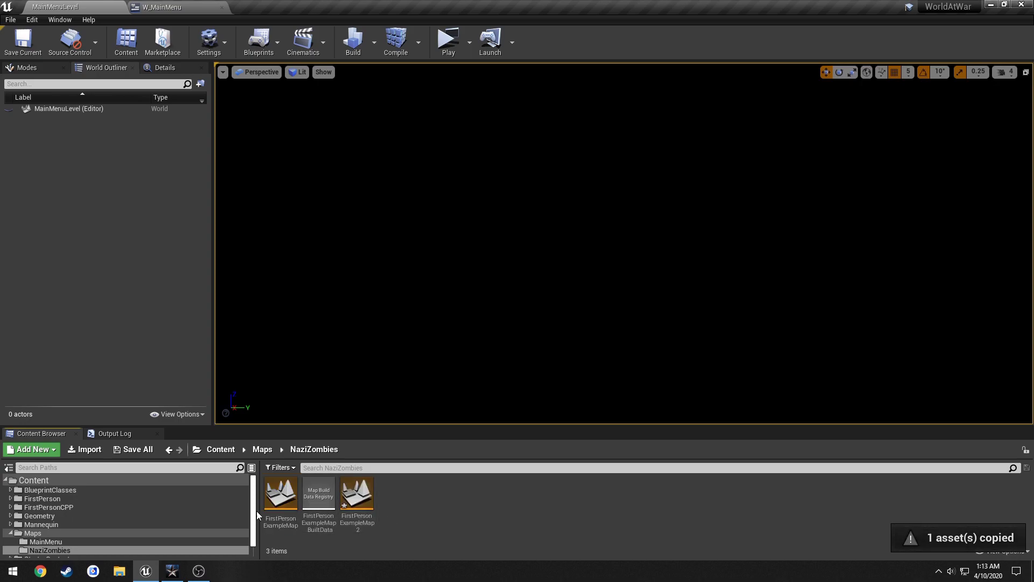
# - Rename the original map to Map1 and the pasted copy to Map2
pyautogui.click(361, 520)
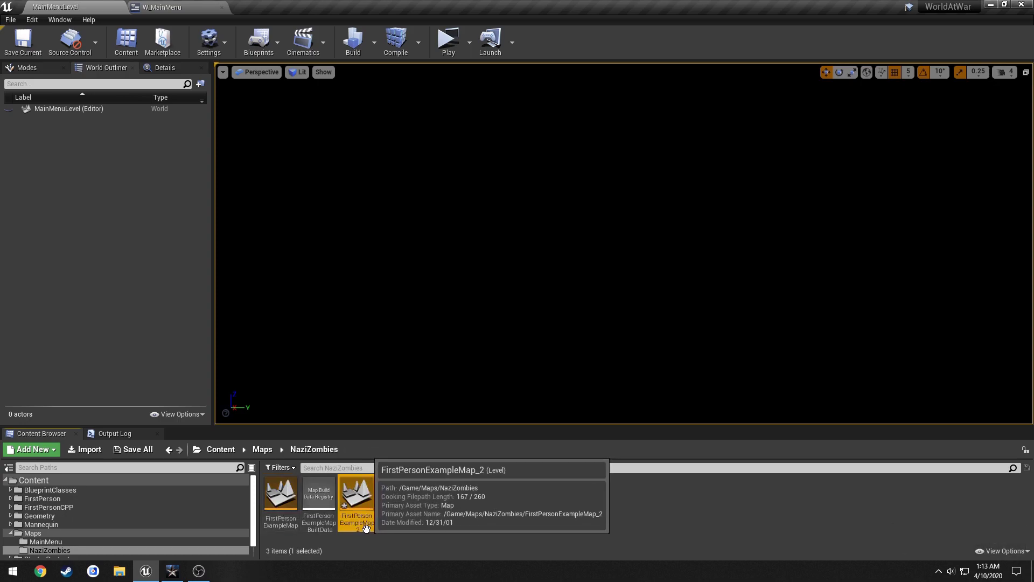
pyautogui.click(282, 522)
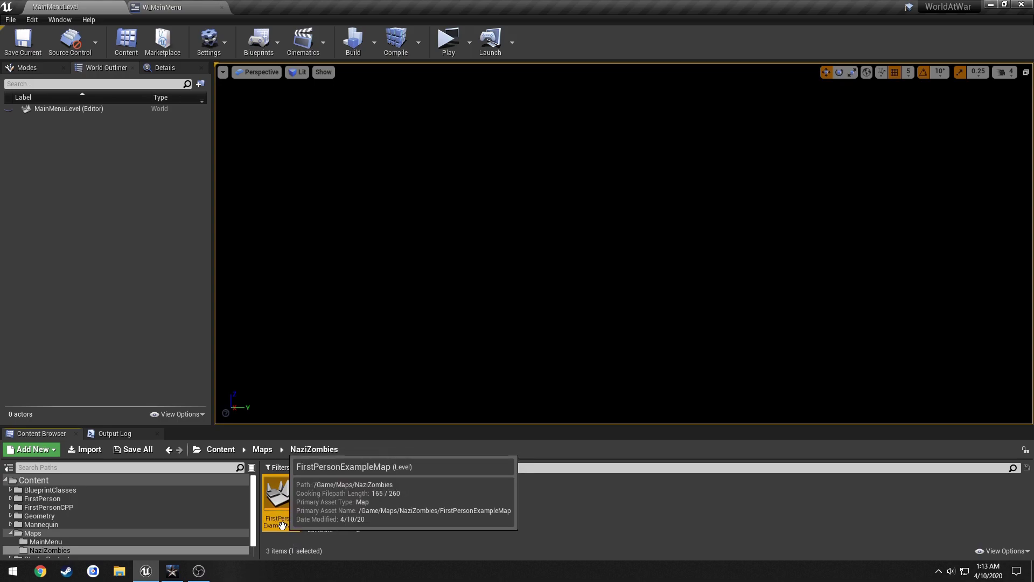
pyautogui.click(282, 524)
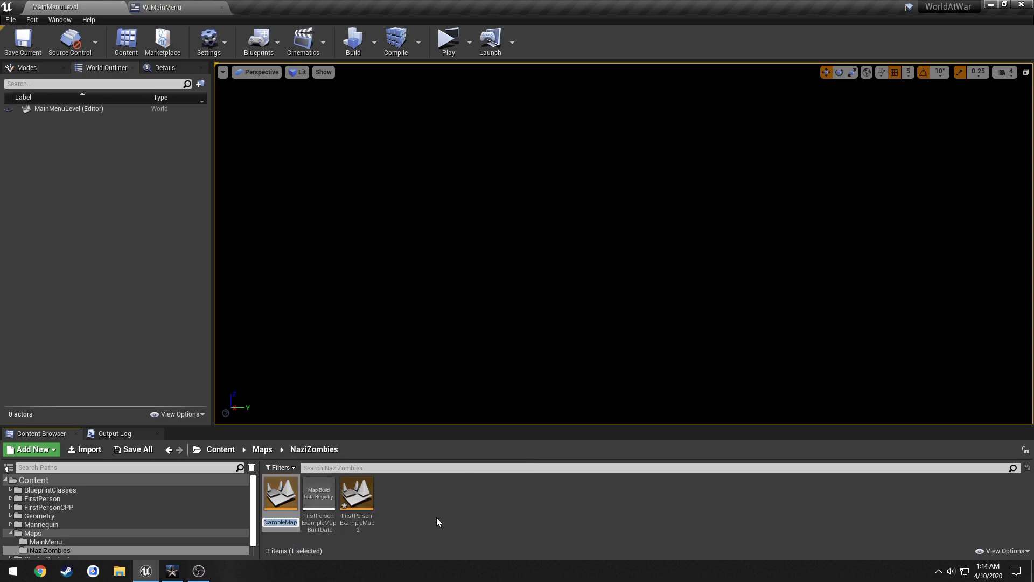
pyautogui.write('Map1')
pyautogui.press('Return')
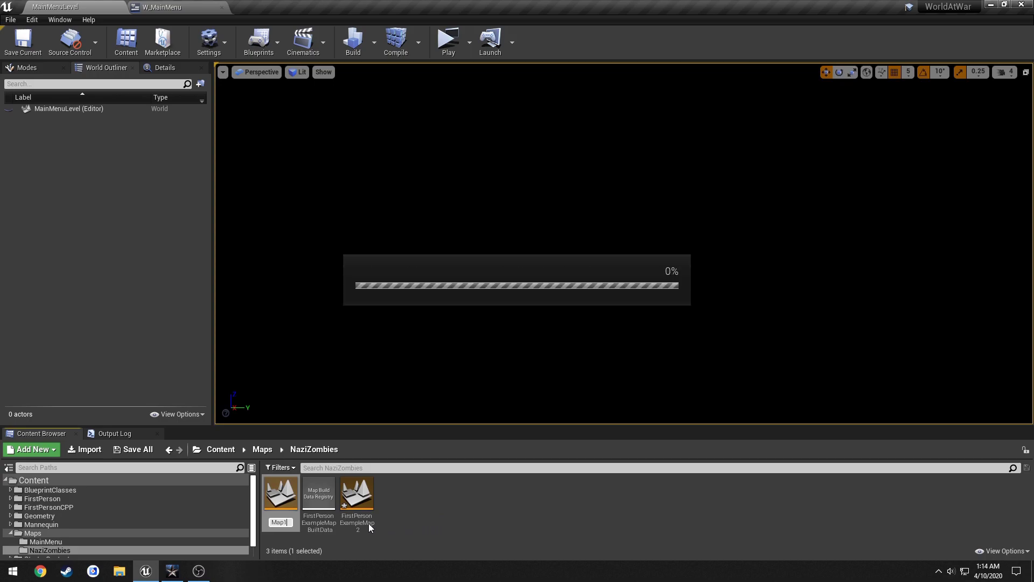
pyautogui.click(281, 522)
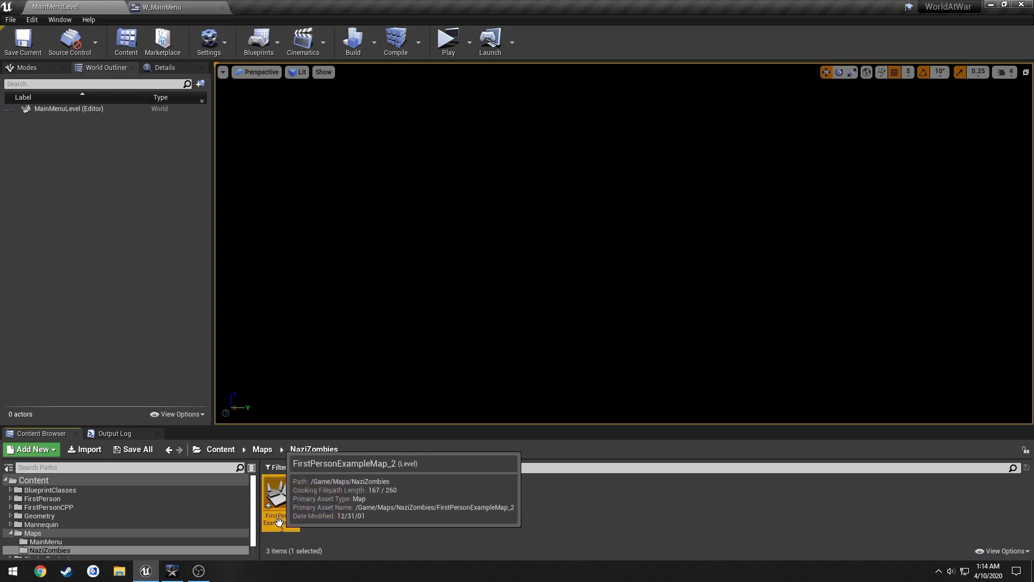
pyautogui.click(280, 521)
pyautogui.write('Map2')
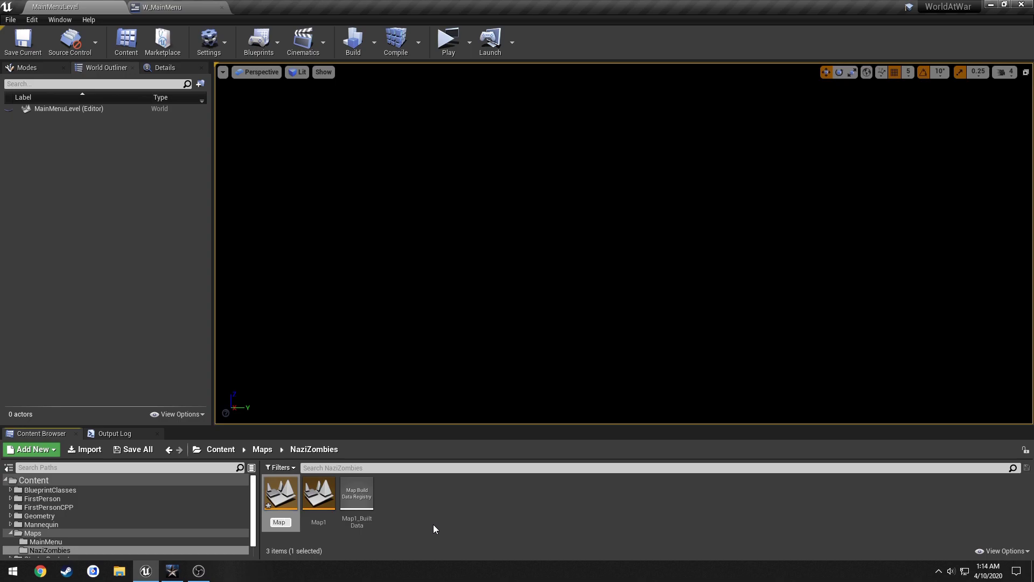
pyautogui.press('Return')
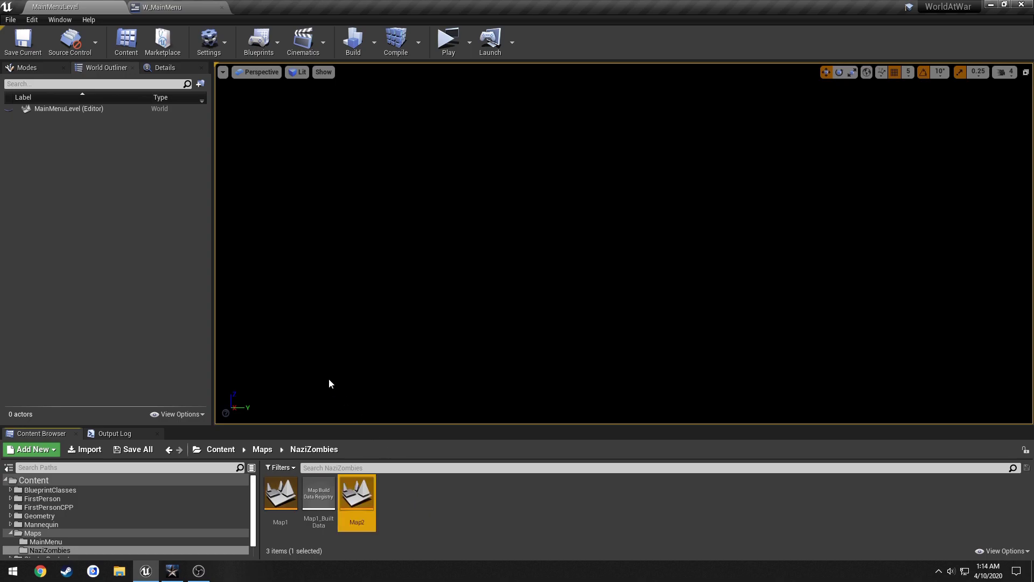
# - Open Map2 and browse the content browser to the Geometry/Meshes folder
pyautogui.doubleClick(346, 504)
pyautogui.moveTo(538, 243); pyautogui.dragTo(539, 242, button='right')
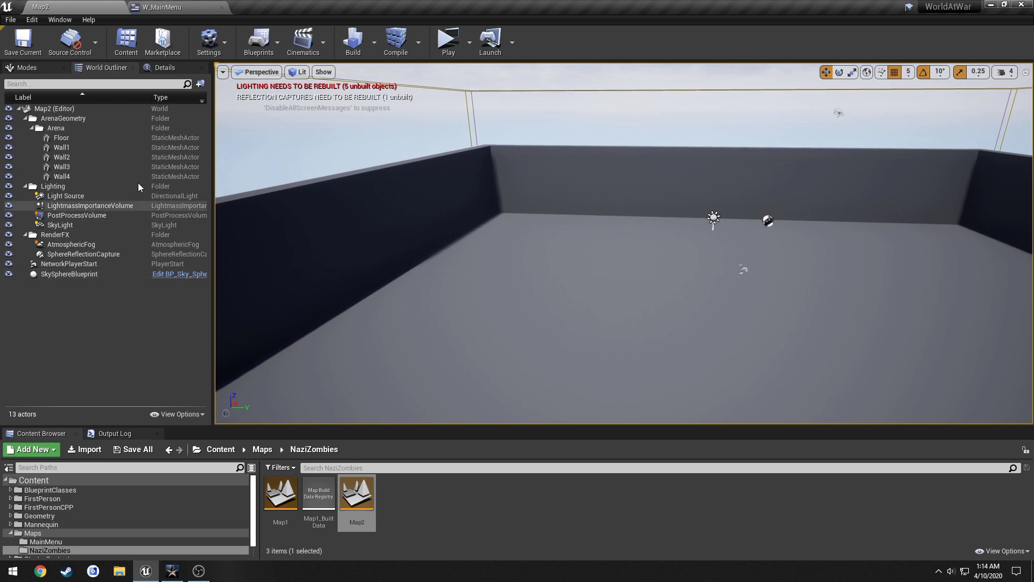
pyautogui.click(61, 68)
pyautogui.click(81, 67)
pyautogui.moveTo(82, 68); pyautogui.dragTo(104, 69)
pyautogui.click(26, 67)
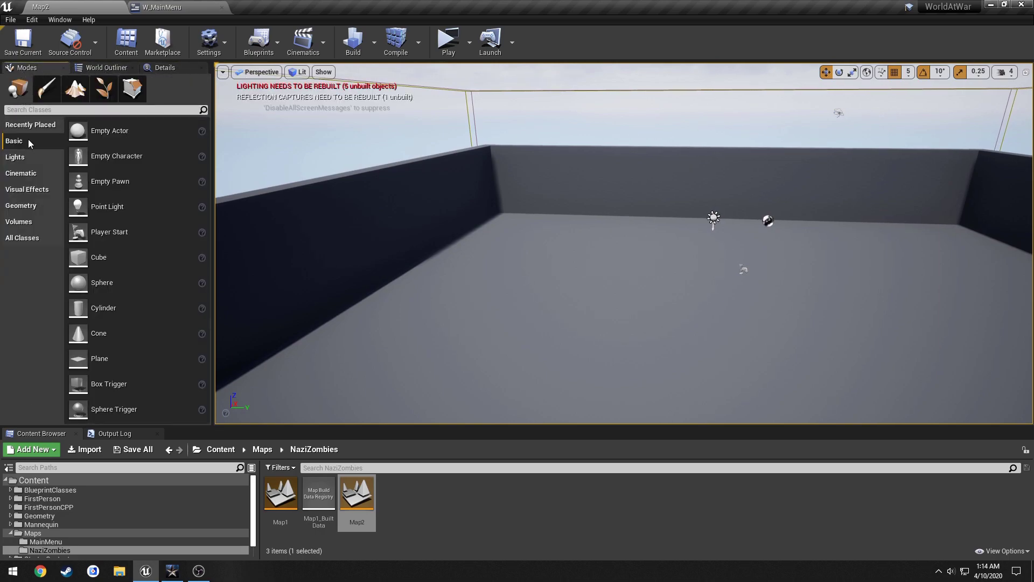
pyautogui.click(24, 206)
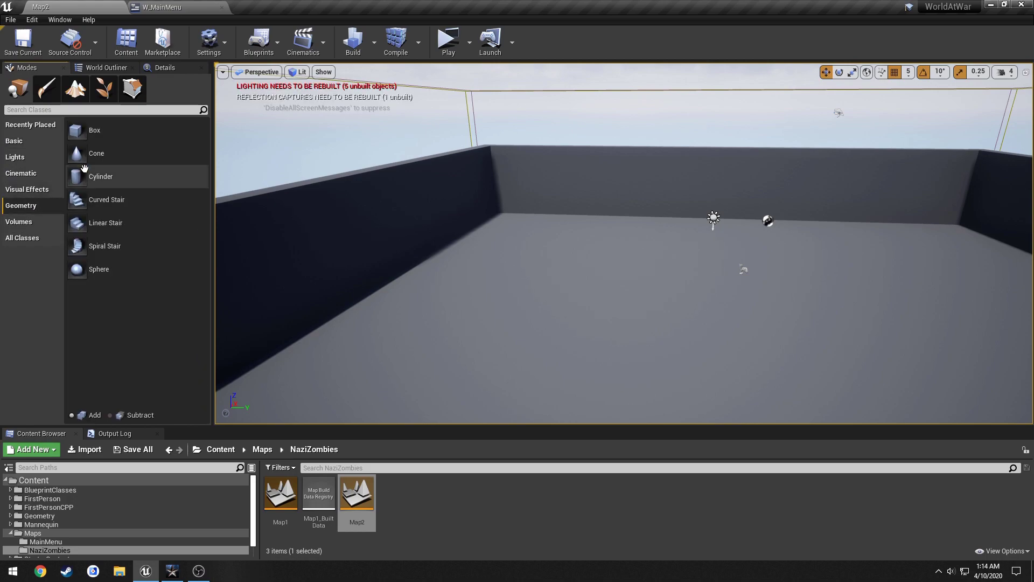
pyautogui.click(61, 507)
pyautogui.click(60, 516)
pyautogui.doubleClick(280, 492)
# - Place a 1M_Cube in the arena and duplicate the row of cubes back along X and toward the camera
pyautogui.moveTo(280, 492); pyautogui.dragTo(898, 292)
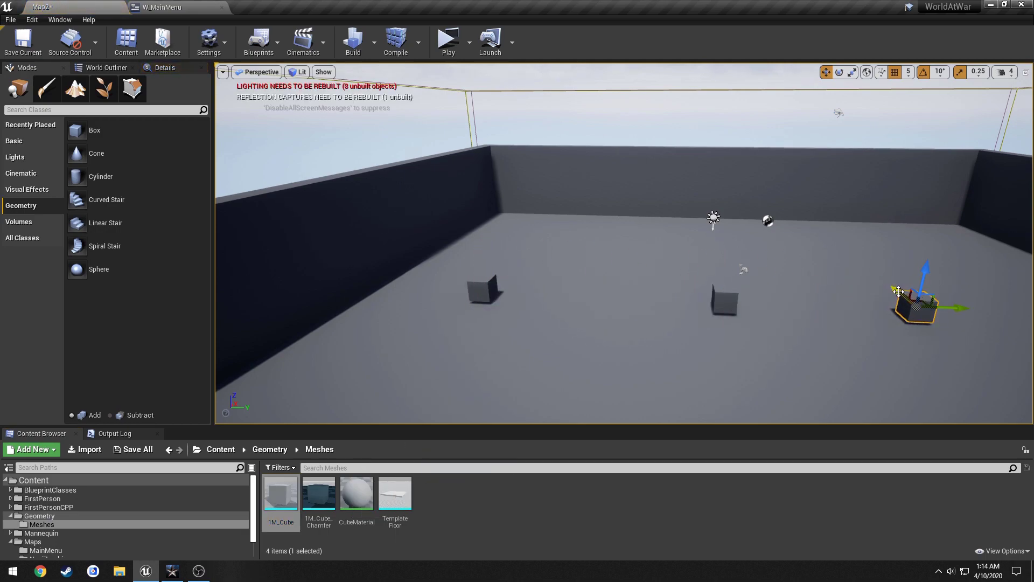
pyautogui.keyDown('ctrl'); pyautogui.click(722, 293); pyautogui.keyUp('ctrl')
pyautogui.keyDown('ctrl'); pyautogui.click(482, 290); pyautogui.keyUp('ctrl')
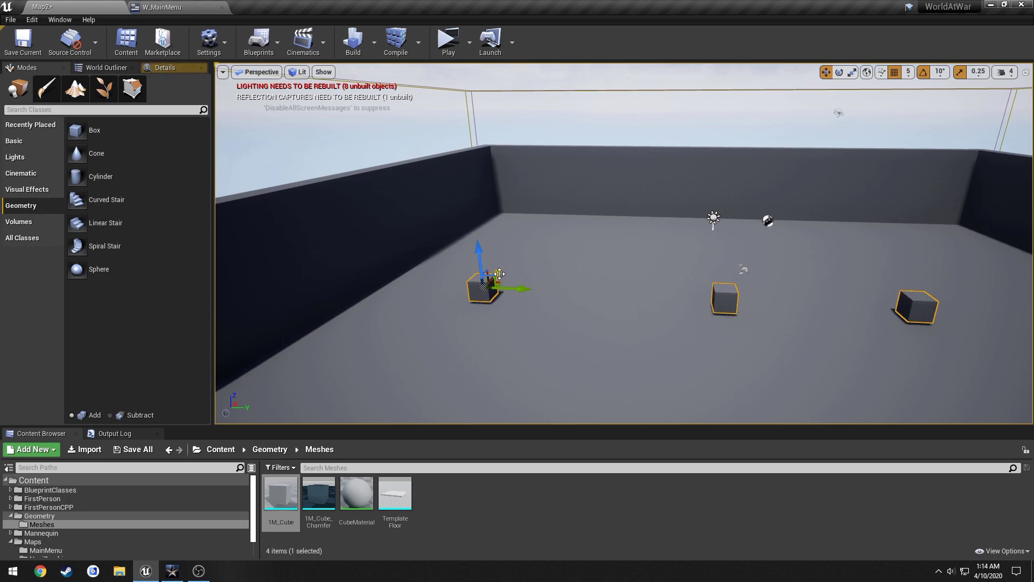
pyautogui.keyDown('alt'); pyautogui.moveTo(487, 281); pyautogui.dragTo(536, 229); pyautogui.keyUp('alt')
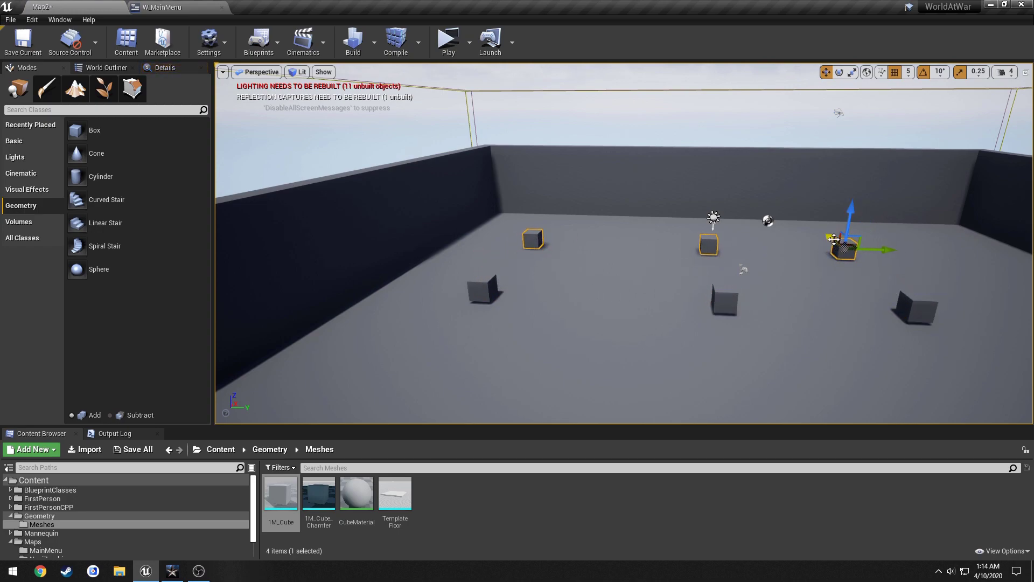
pyautogui.keyDown('alt'); pyautogui.moveTo(833, 238); pyautogui.dragTo(869, 377); pyautogui.keyUp('alt')
pyautogui.moveTo(804, 336); pyautogui.dragTo(432, 241, button='right')
# - Save Map2, briefly open Map1 for comparison, then reopen Map2
pyautogui.click(23, 40)
pyautogui.click(10, 19)
pyautogui.click(48, 111)
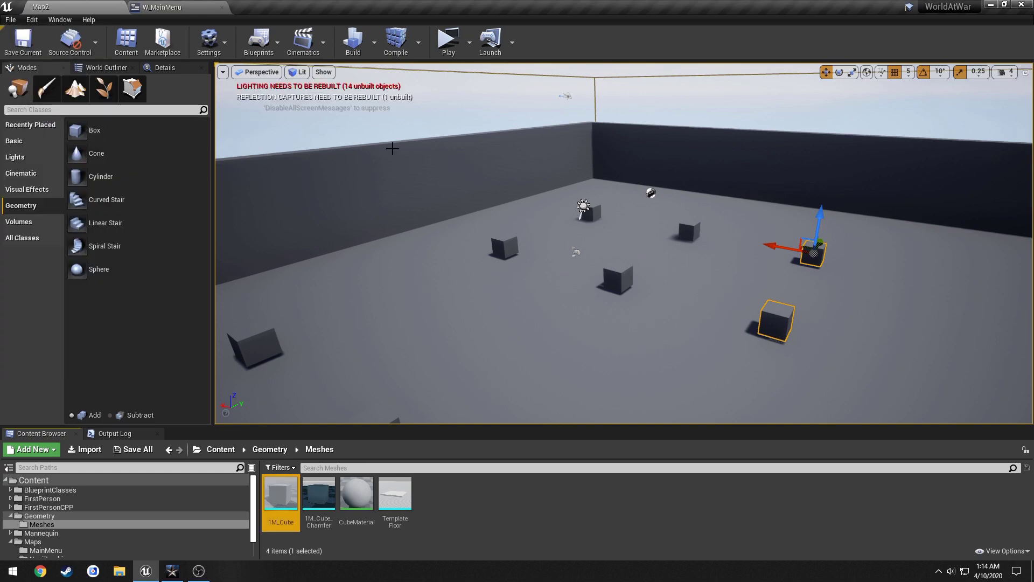
pyautogui.hotkey('alt', 'Left')
pyautogui.hotkey('alt', 'Left')
pyautogui.hotkey('alt', 'Left')
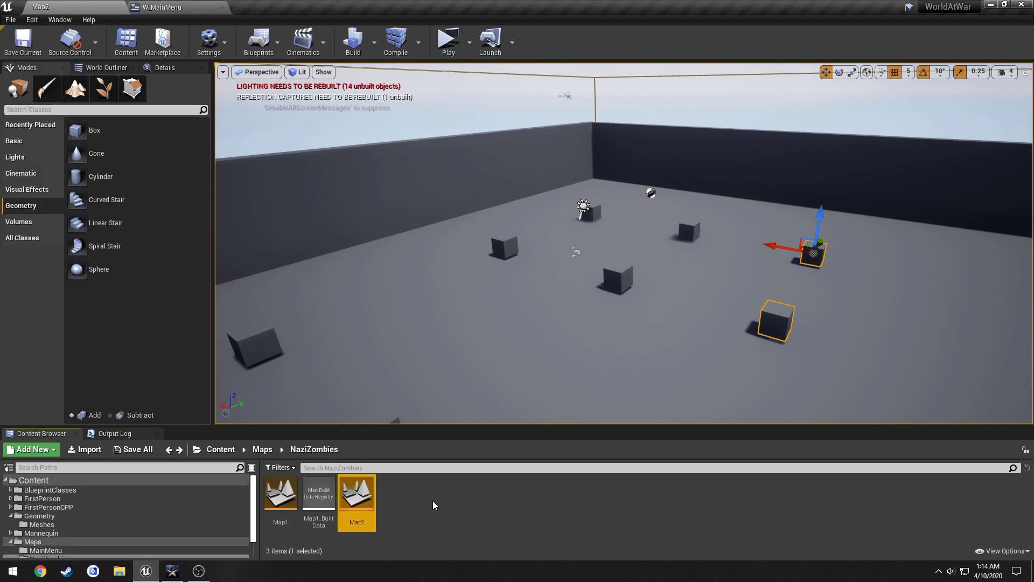
pyautogui.doubleClick(298, 505)
pyautogui.doubleClick(347, 499)
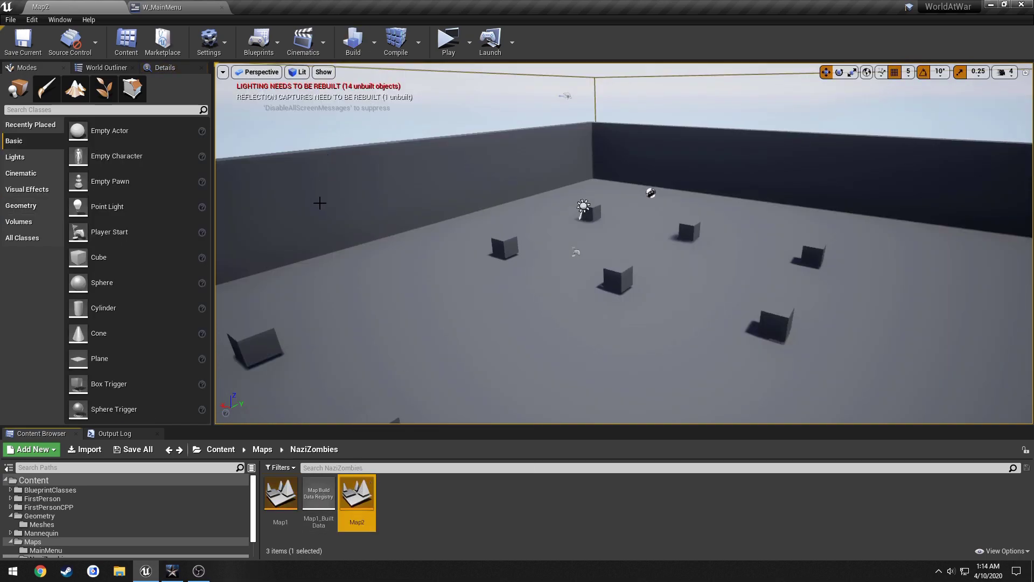
pyautogui.click(455, 512)
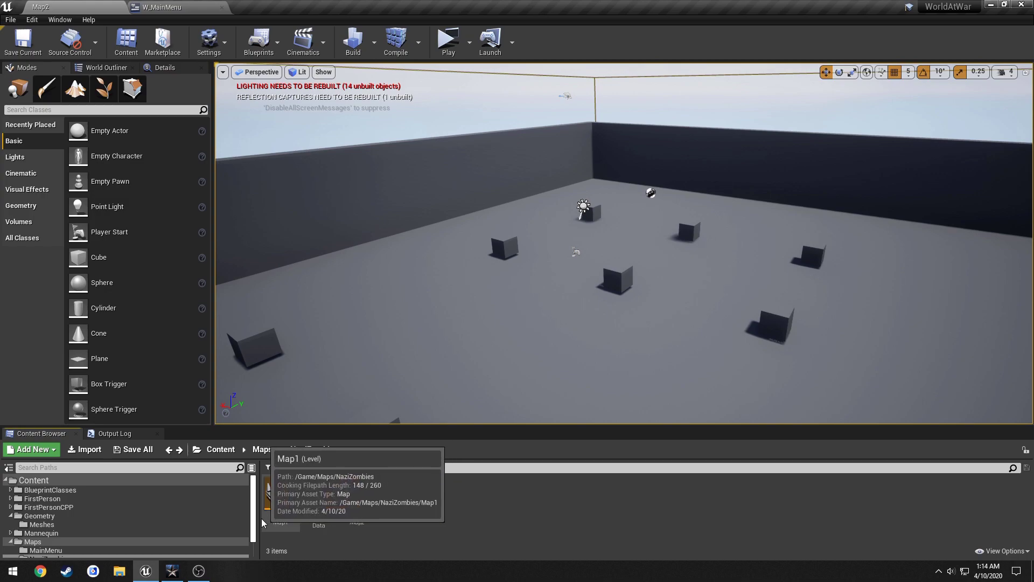
# - Load MainMenuLevel from the Maps/MainMenu folder
pyautogui.click(10, 542)
pyautogui.click(21, 541)
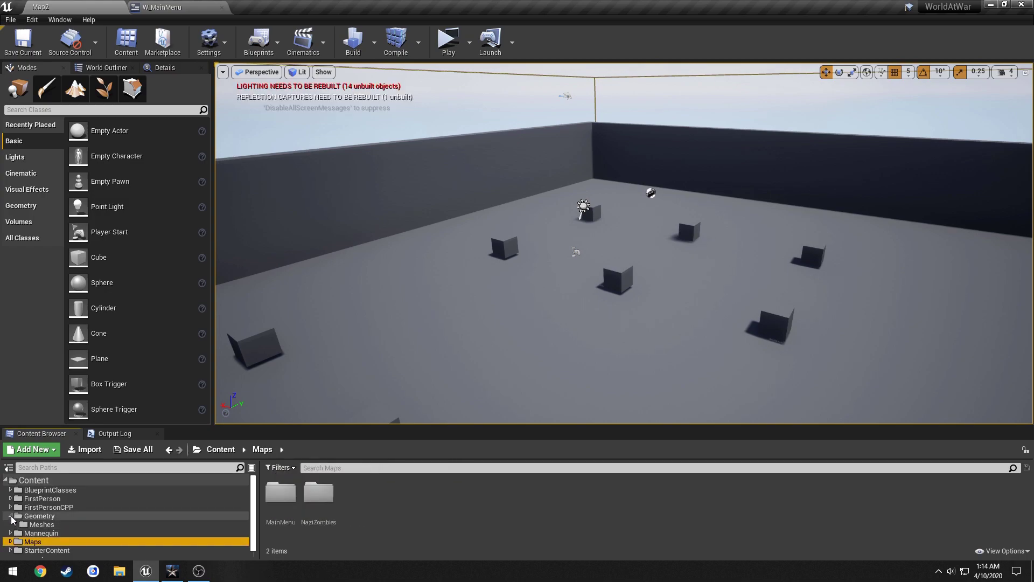
pyautogui.click(10, 515)
pyautogui.doubleClick(280, 493)
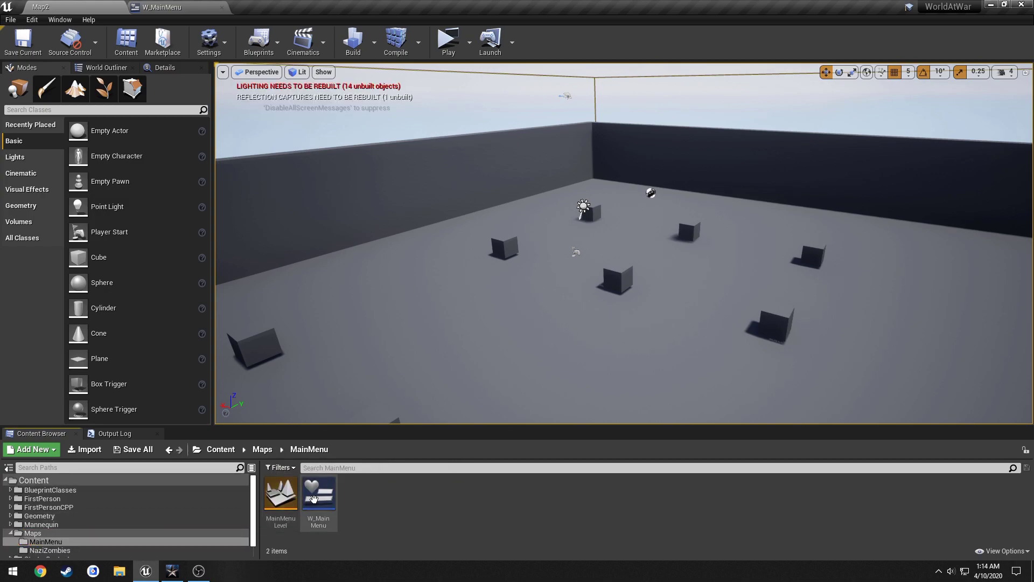
pyautogui.doubleClick(281, 493)
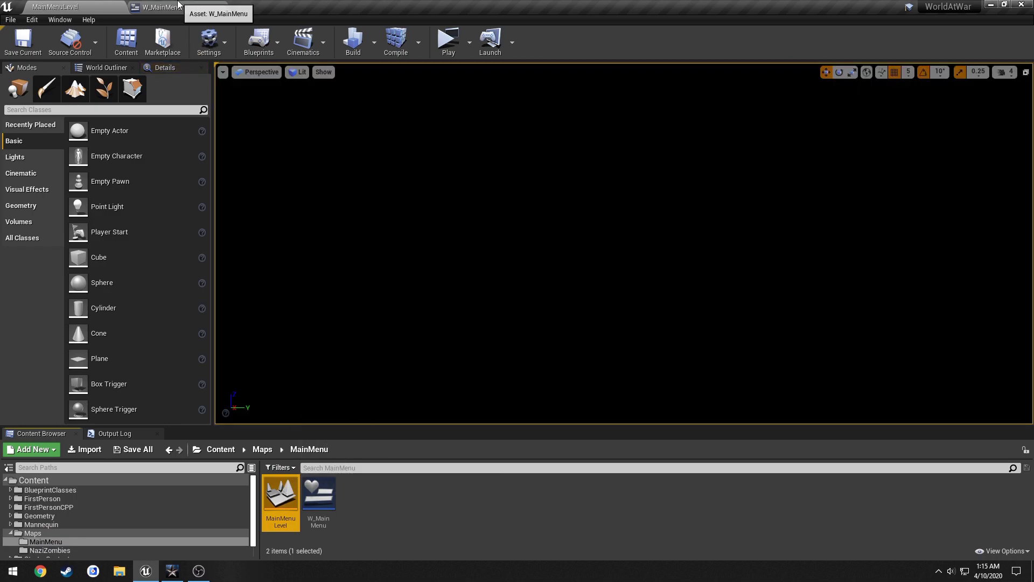
# - In the W_MainMenu designer, select CP_Solo and pick Vertical Box from the Palette
pyautogui.click(194, 9)
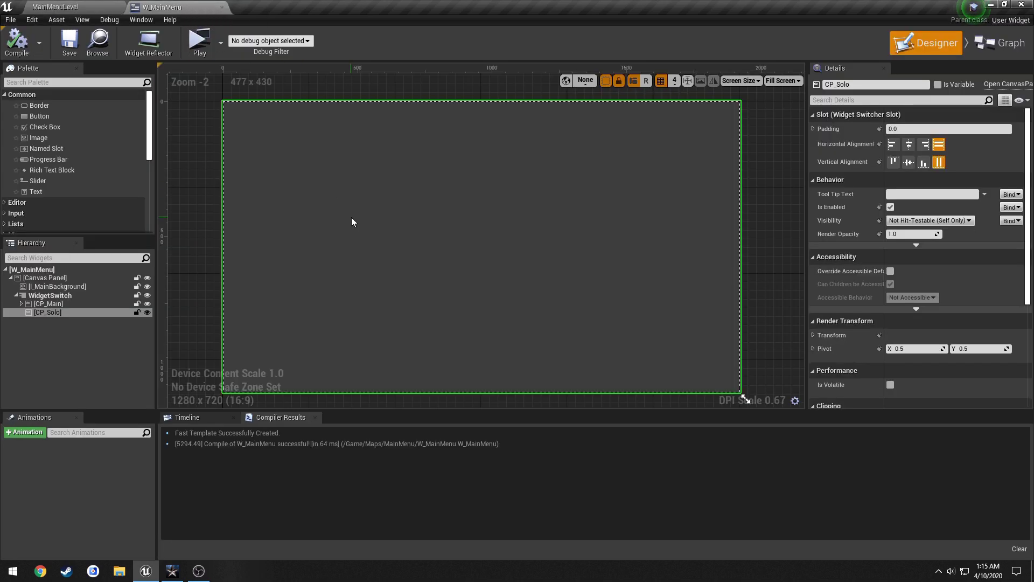
pyautogui.click(86, 312)
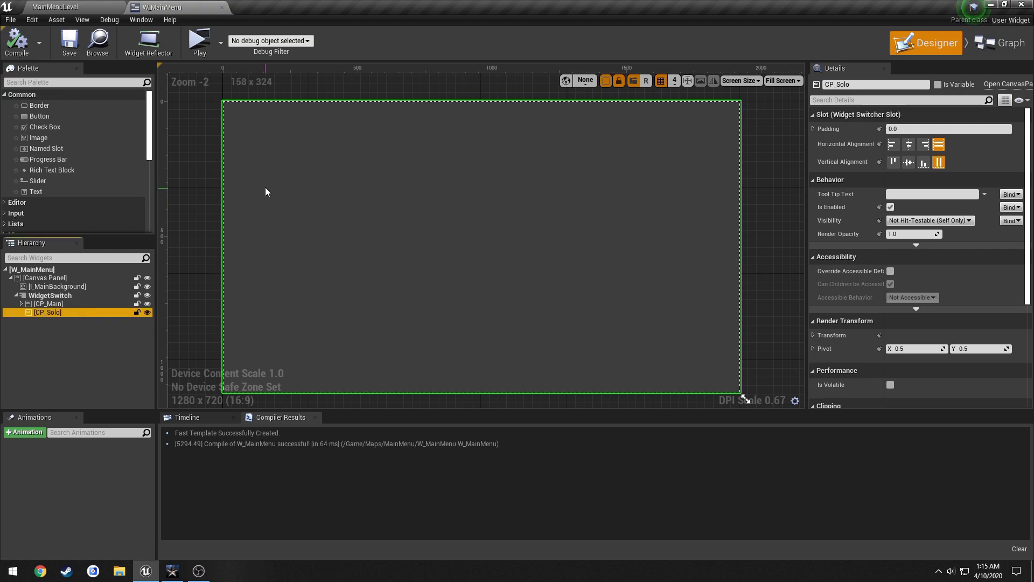
pyautogui.scroll(-5, 102, 159)
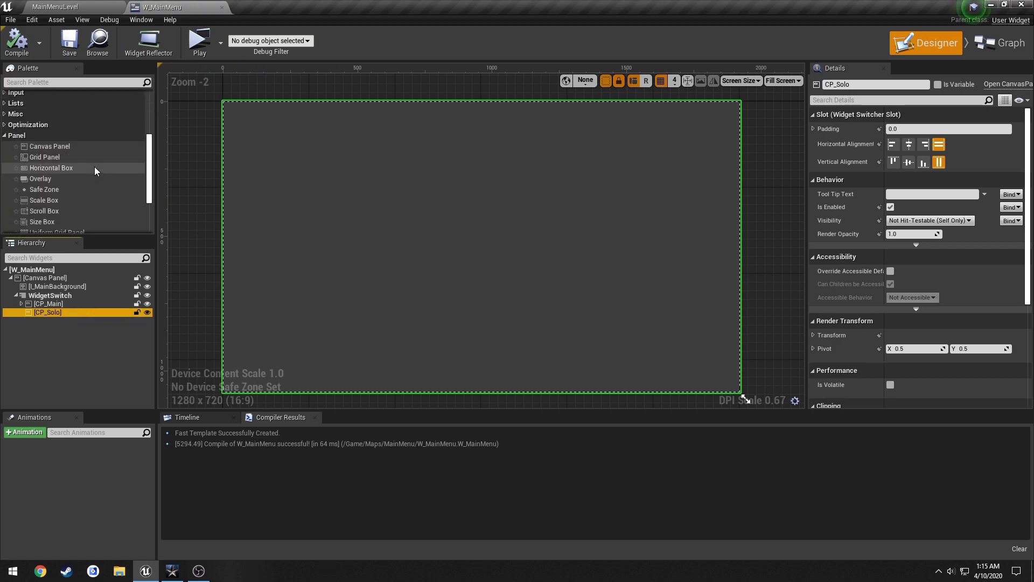
pyautogui.scroll(-2, 93, 167)
pyautogui.click(47, 210)
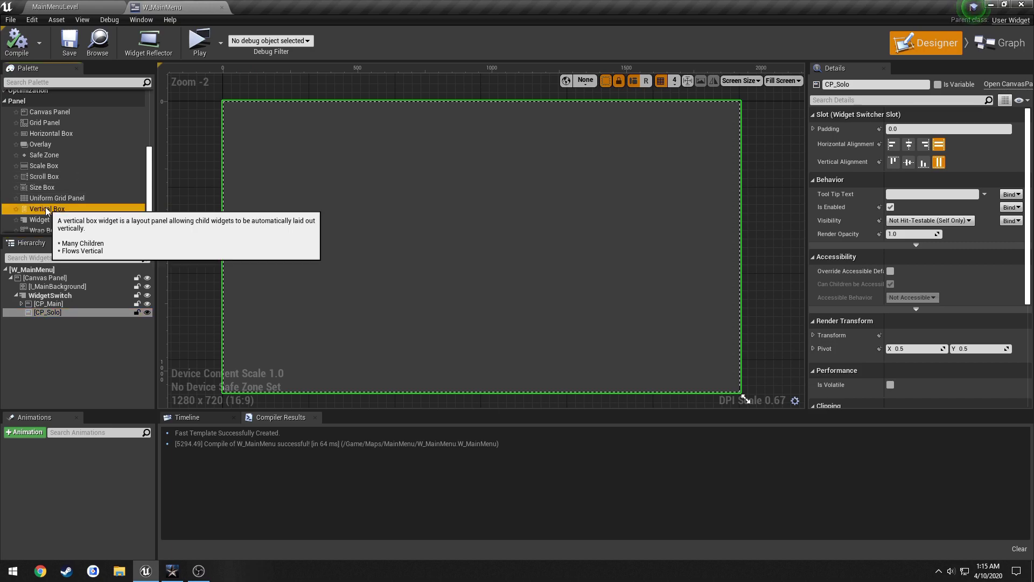
# - Add a Vertical Box to CP_Solo, anchored left-middle with position reset to 0,0
pyautogui.moveTo(47, 210); pyautogui.dragTo(49, 315)
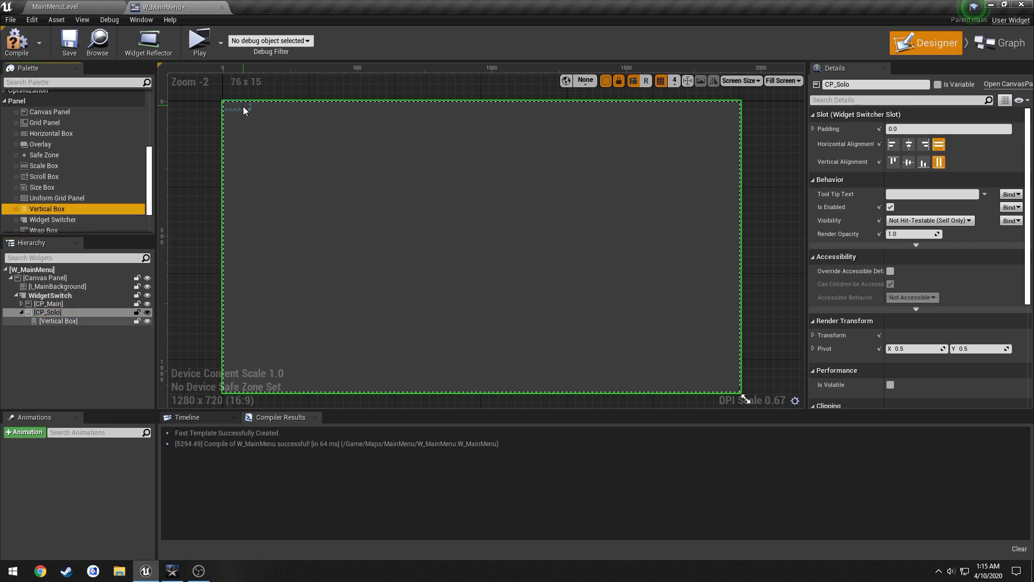
pyautogui.moveTo(245, 112); pyautogui.dragTo(276, 168)
pyautogui.click(915, 132)
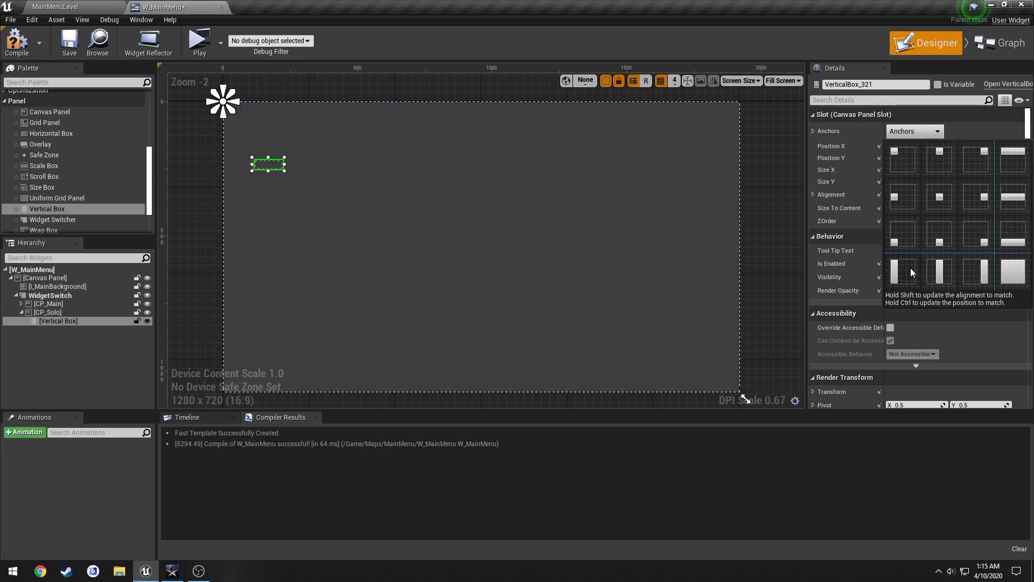
pyautogui.click(894, 193)
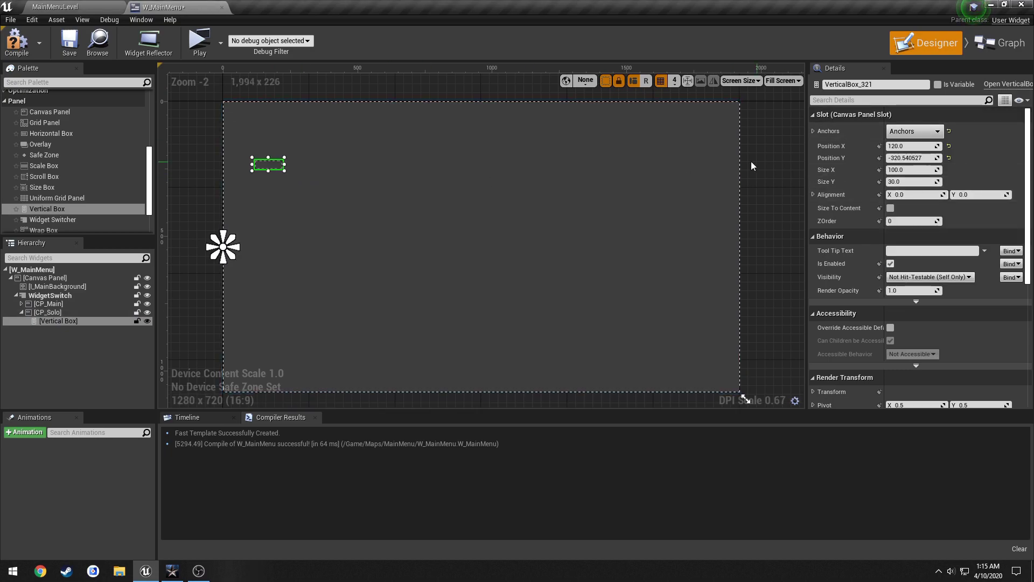
pyautogui.click(948, 146)
pyautogui.click(949, 158)
# - Anchor the box to stretch down the left edge with top offset 0 and bottom offset 30
pyautogui.hotkey('alt', 'Tab')
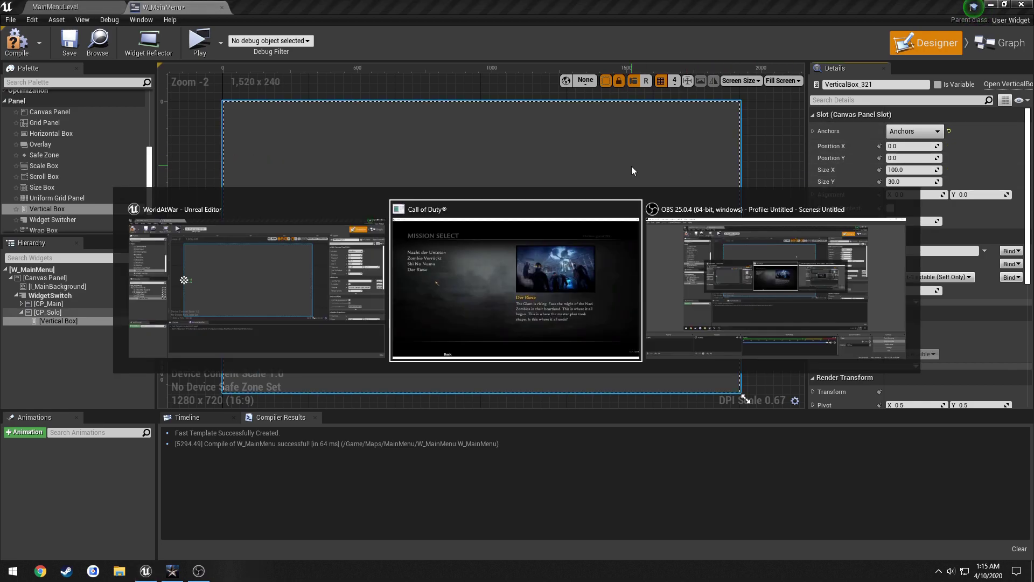
pyautogui.hotkey('alt', 'Tab')
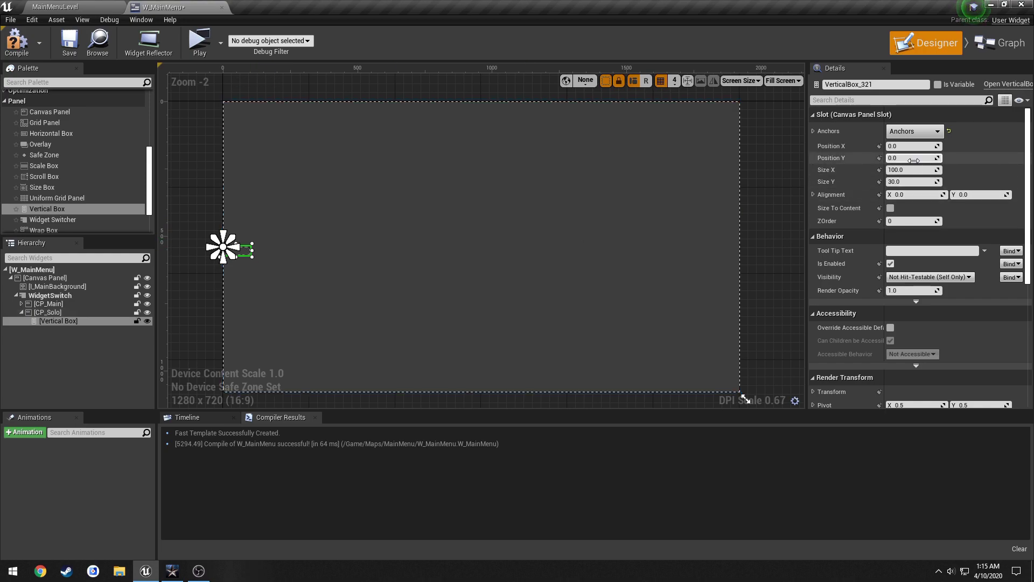
pyautogui.click(914, 131)
pyautogui.click(909, 267)
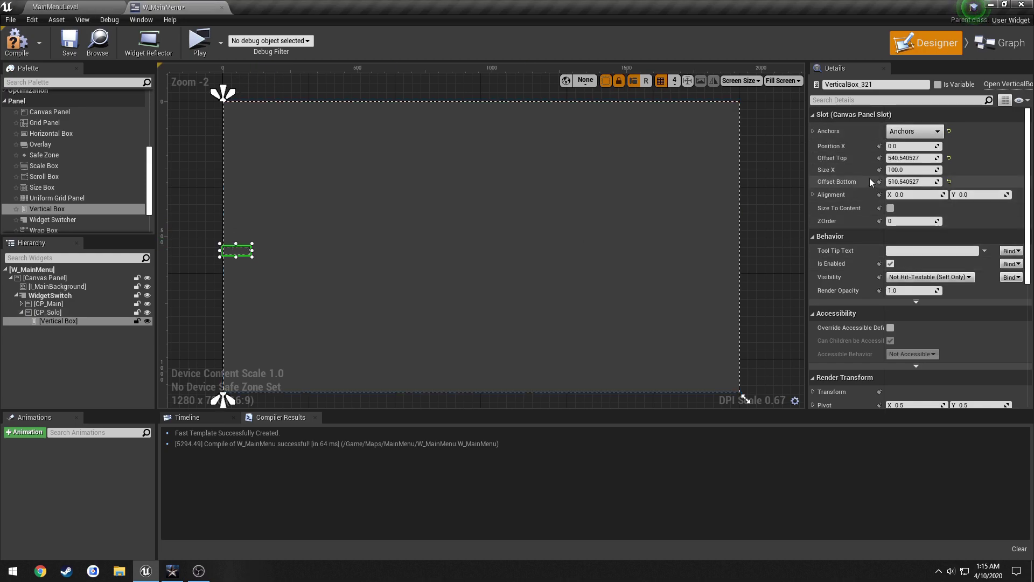
pyautogui.click(913, 158)
pyautogui.write('0')
pyautogui.click(913, 181)
pyautogui.write('30')
pyautogui.press('Return')
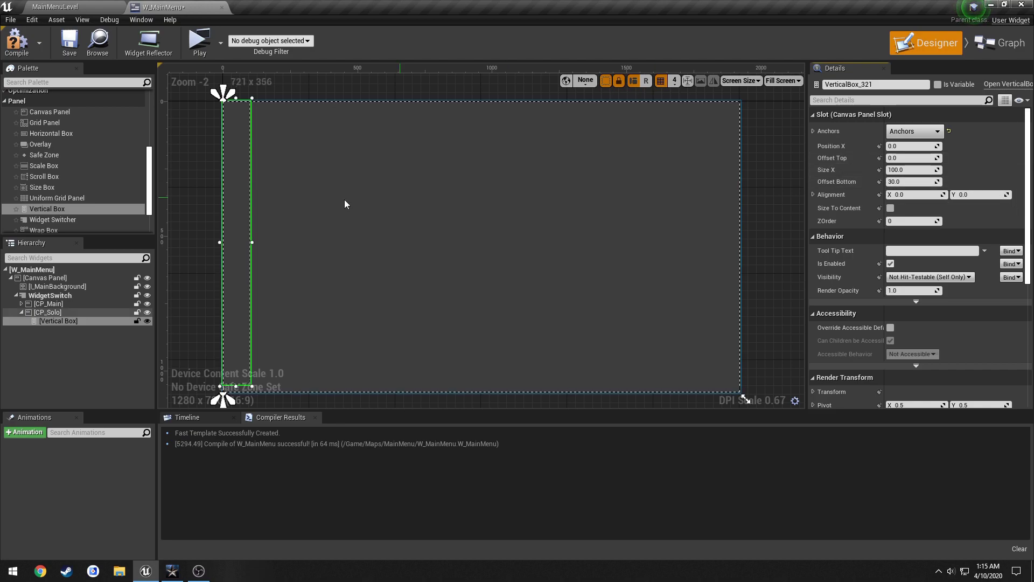
pyautogui.moveTo(243, 202); pyautogui.dragTo(280, 205)
# - Match CP_Main's vertical box by setting the Solo box's Position X to 160
pyautogui.hotkey('alt', 'Tab')
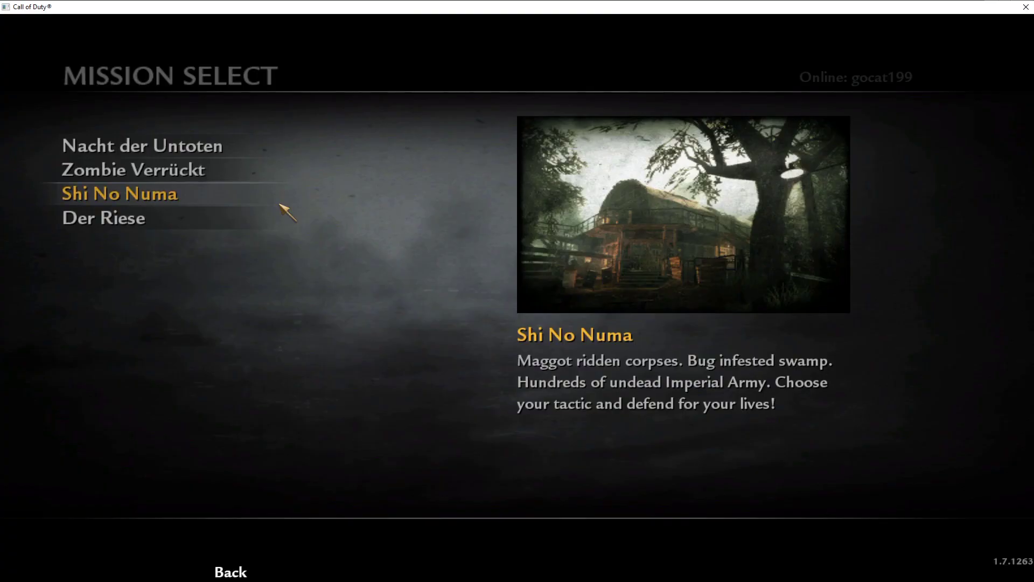
pyautogui.hotkey('alt', 'Tab')
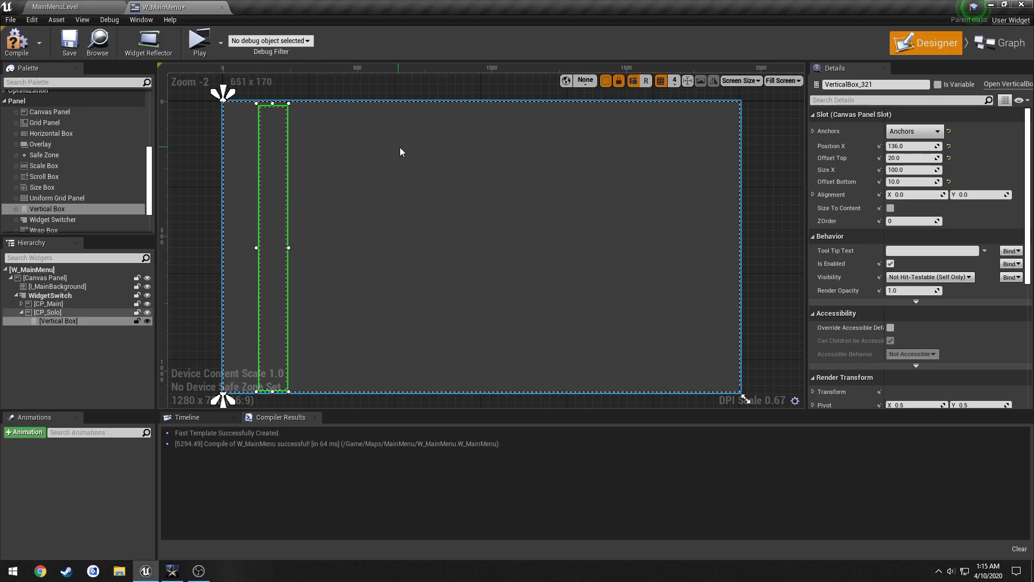
pyautogui.click(55, 302)
pyautogui.click(395, 210)
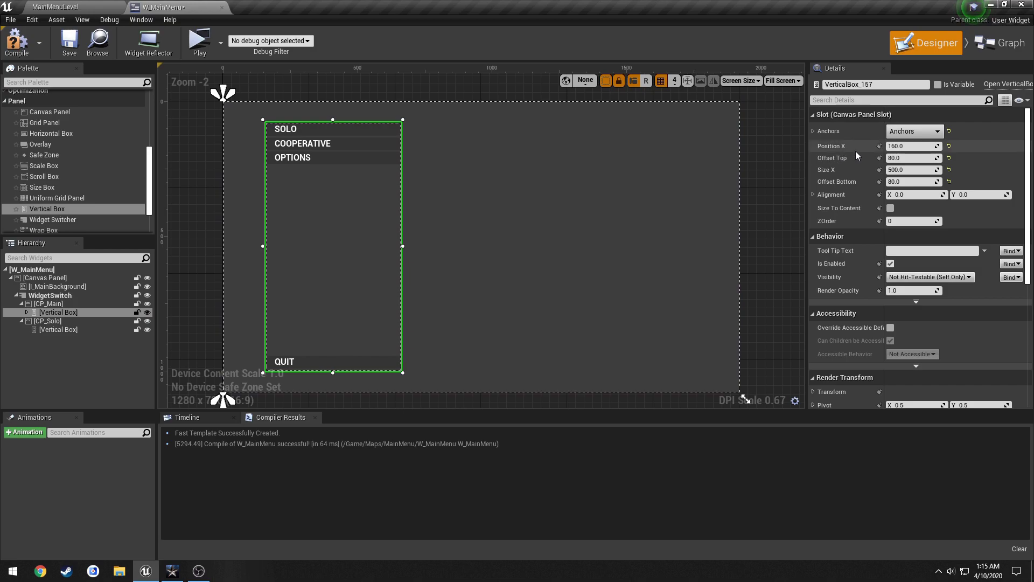
pyautogui.click(910, 146)
pyautogui.hotkey('ctrl', 'c')
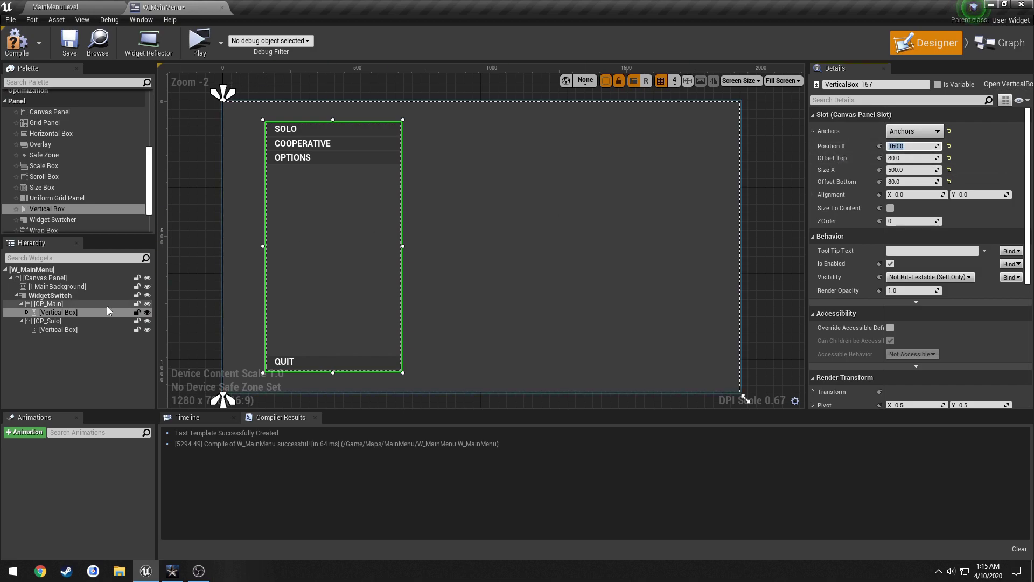
pyautogui.click(70, 329)
pyautogui.click(920, 146)
pyautogui.hotkey('ctrl', 'v')
pyautogui.press('Return')
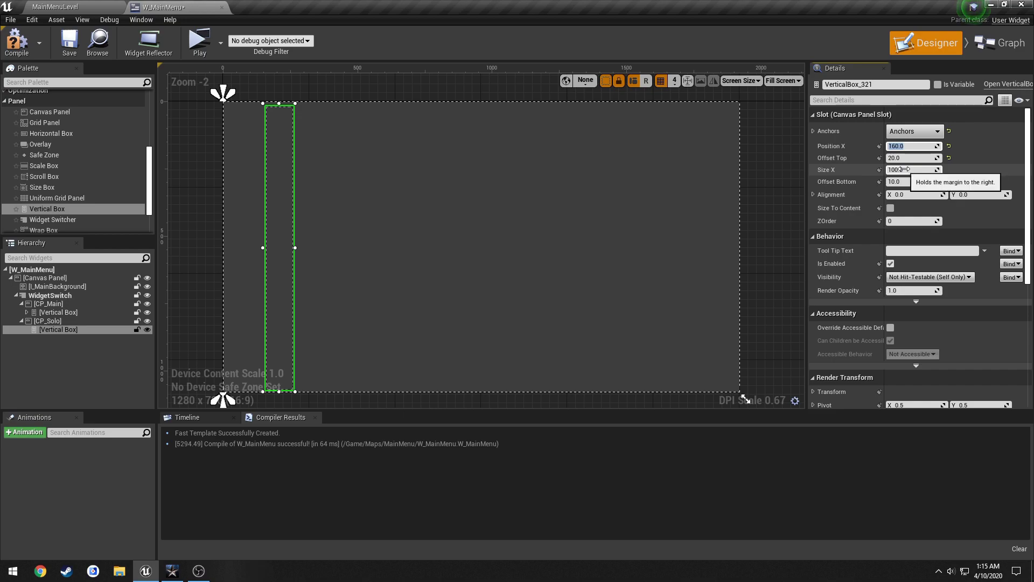
# - Set the Solo vertical box's Size X to 350 and top and bottom offsets to 0
pyautogui.moveTo(905, 170)
pyautogui.mouseDown()
pyautogui.moveTo(948, 170)
pyautogui.moveTo(908, 171)
pyautogui.mouseUp()
pyautogui.write('350')
pyautogui.press('Return')
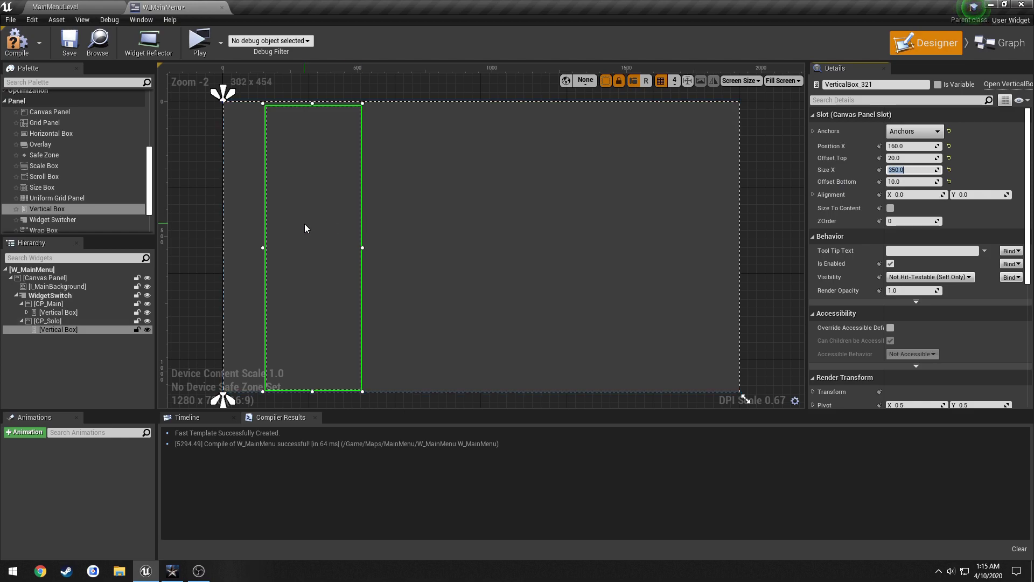
pyautogui.write('0')
pyautogui.press('Tab')
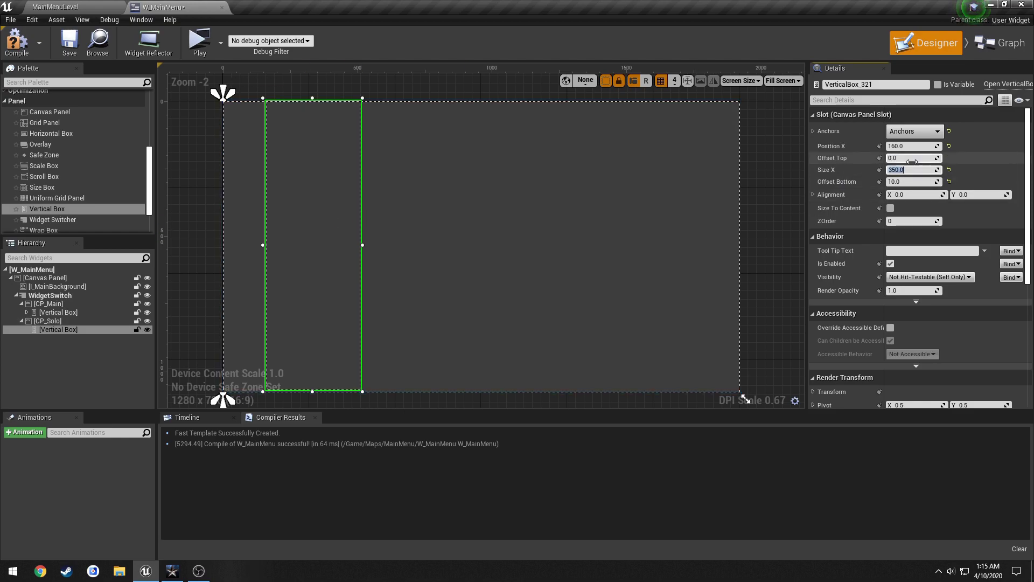
pyautogui.press('Return')
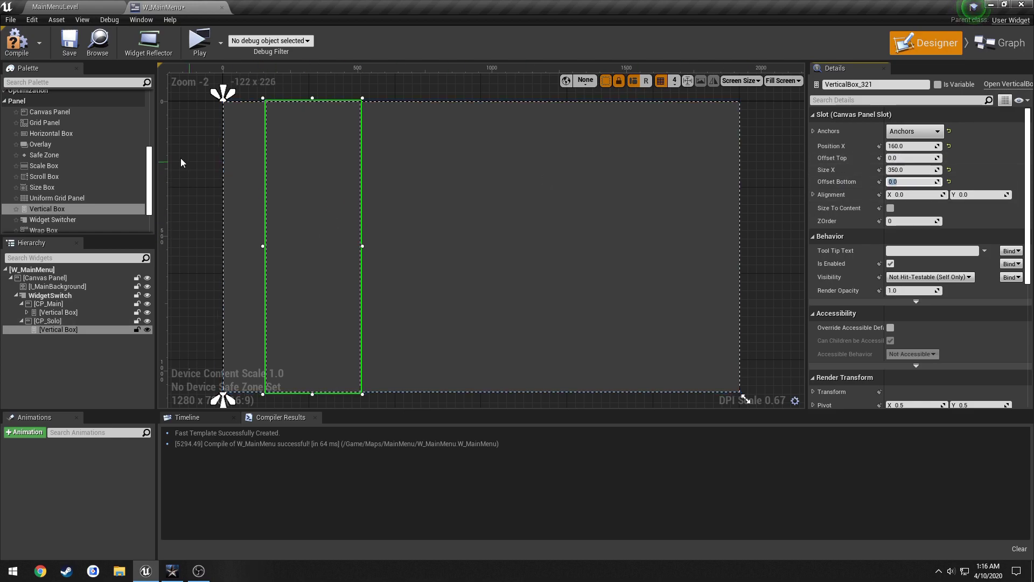
pyautogui.click(14, 44)
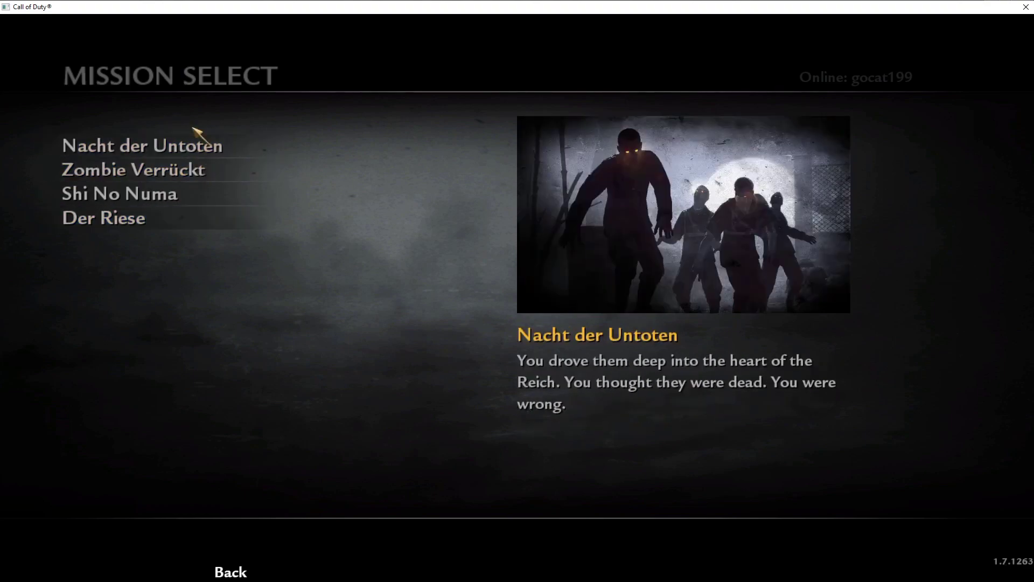
pyautogui.click(230, 572)
pyautogui.click(230, 570)
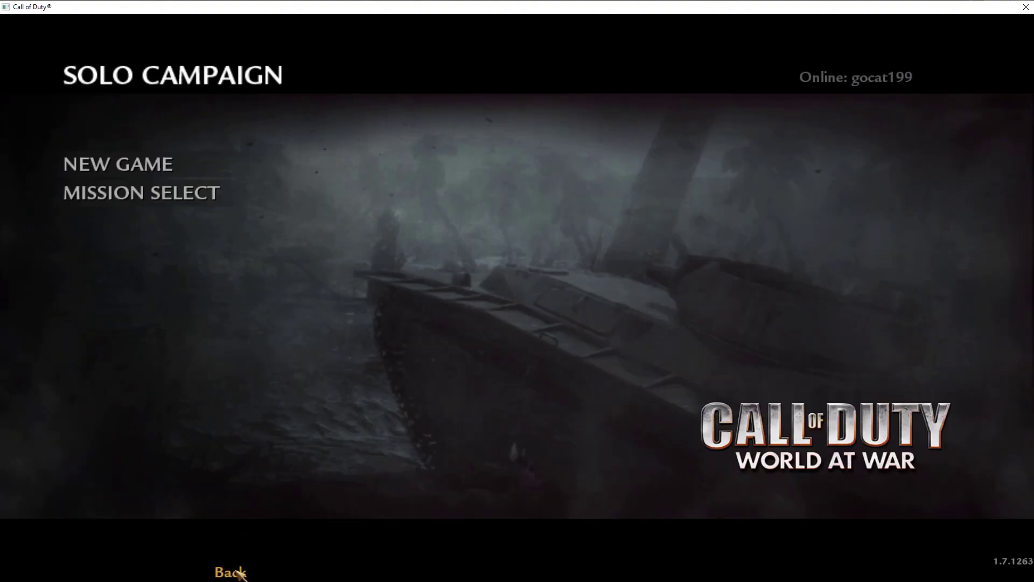
pyautogui.click(231, 571)
pyautogui.click(181, 136)
pyautogui.click(185, 192)
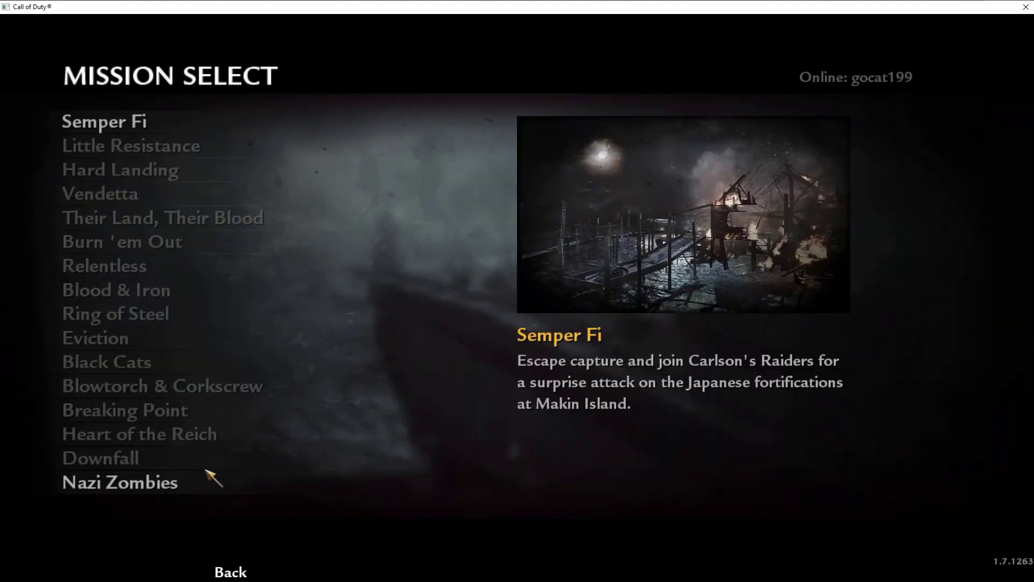
pyautogui.click(211, 482)
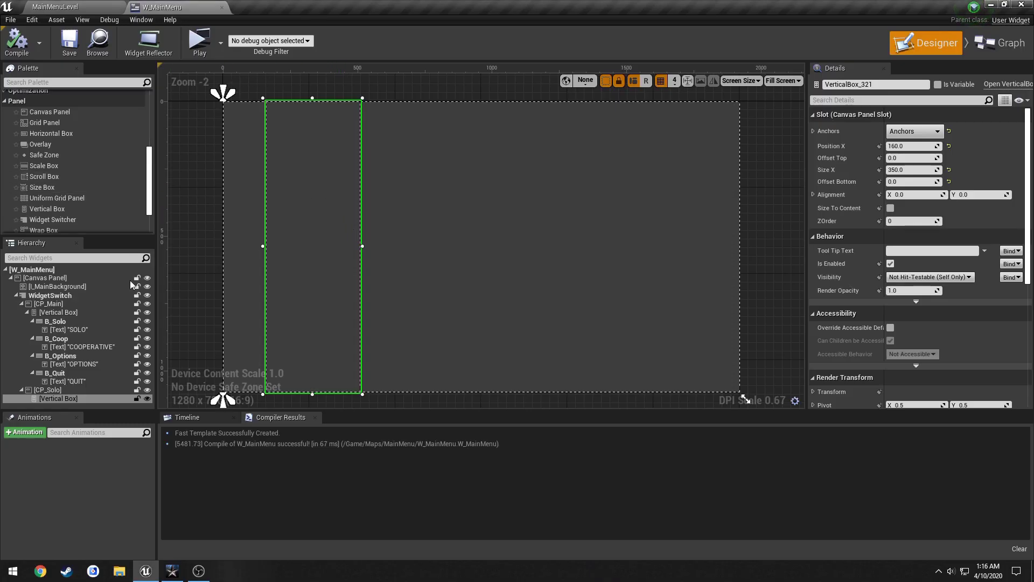
# - Inspect CP_Main's vertical box and collapse its B_Quit, B_Options, B_Coop and B_Solo entries
pyautogui.click(56, 305)
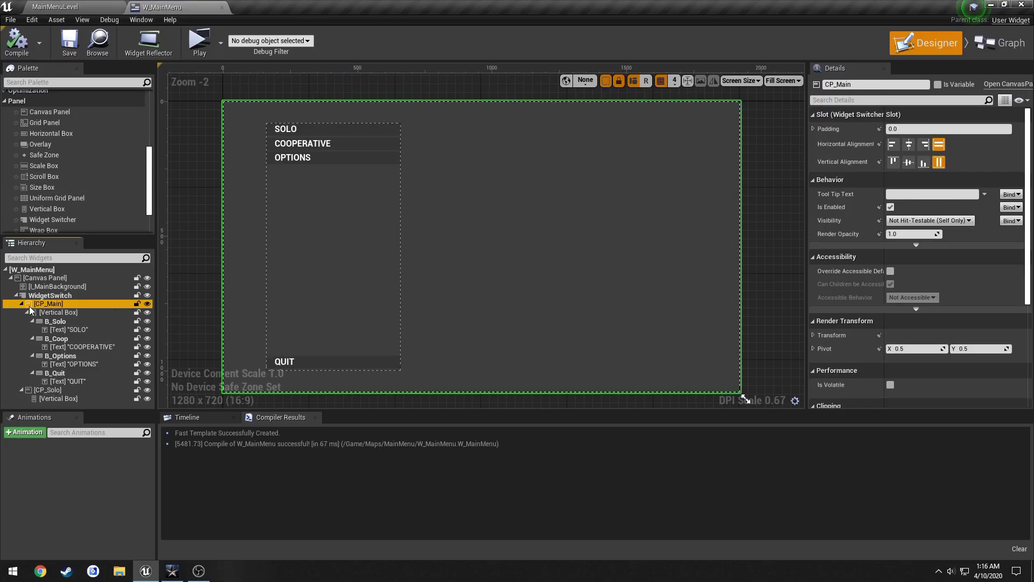
pyautogui.click(373, 205)
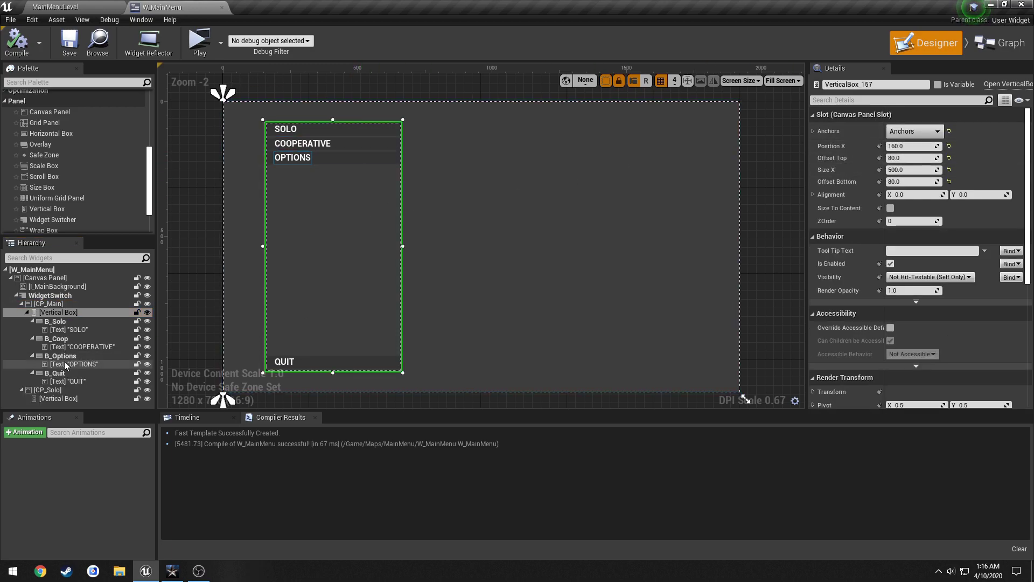
pyautogui.click(32, 373)
pyautogui.click(32, 356)
pyautogui.click(32, 338)
pyautogui.click(32, 321)
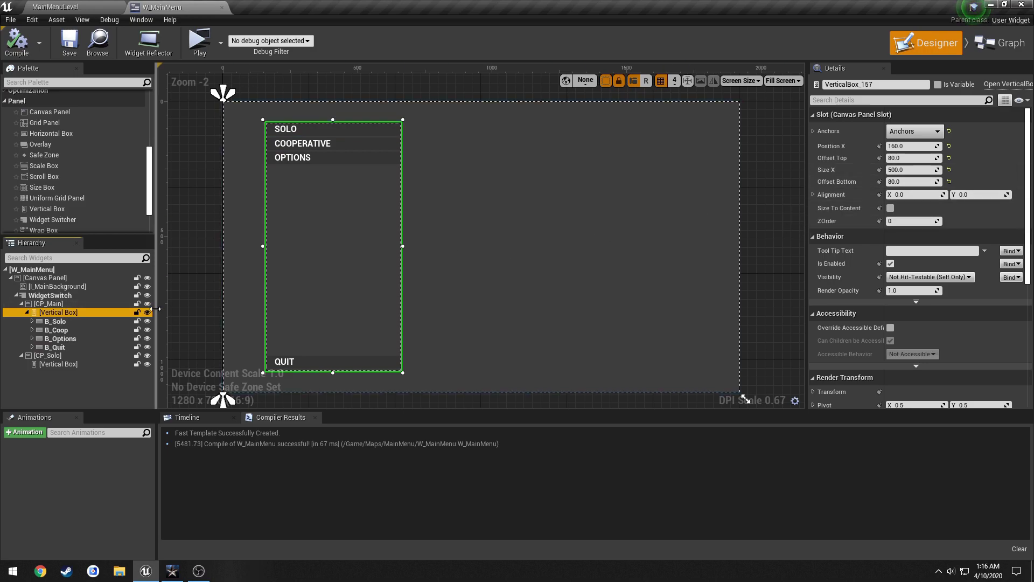
# - Give the Solo vertical box top and bottom offsets of 160, then compile and save W_MainMenu
pyautogui.click(69, 364)
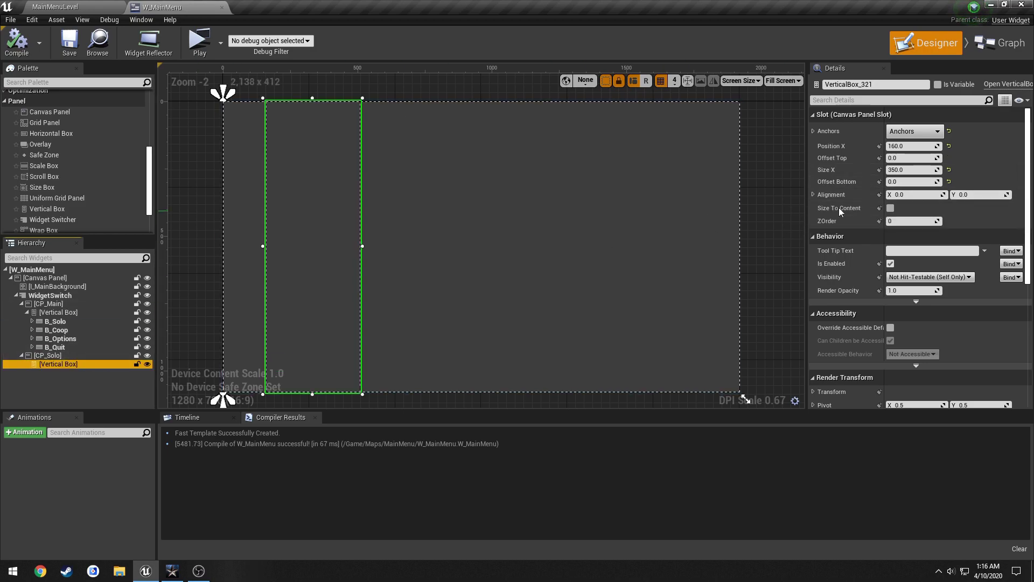
pyautogui.click(900, 159)
pyautogui.write('80')
pyautogui.press('Tab')
pyautogui.press('Tab')
pyautogui.write('8')
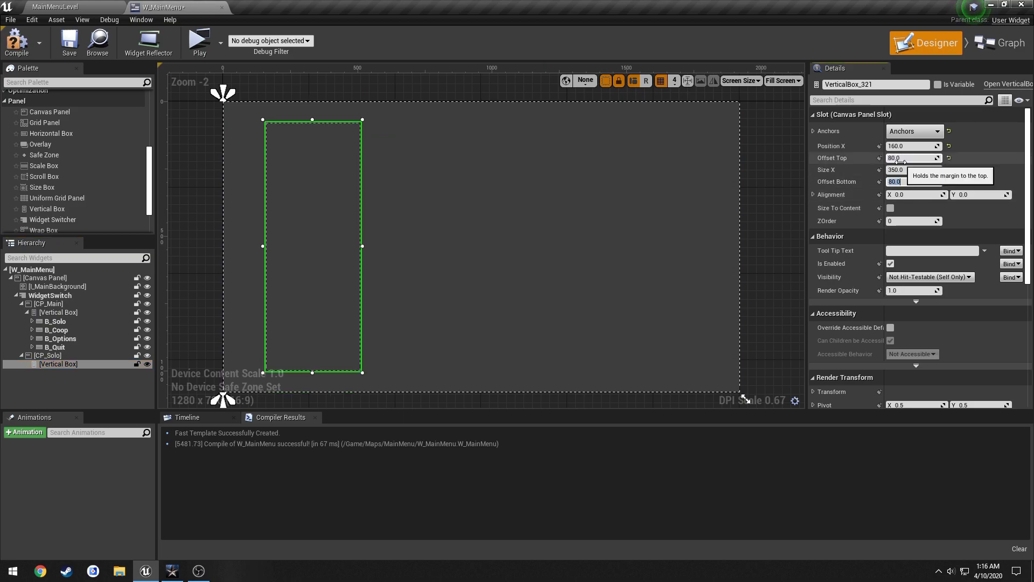
pyautogui.press('Return')
pyautogui.click(916, 160)
pyautogui.write('160')
pyautogui.press('Tab')
pyautogui.press('Tab')
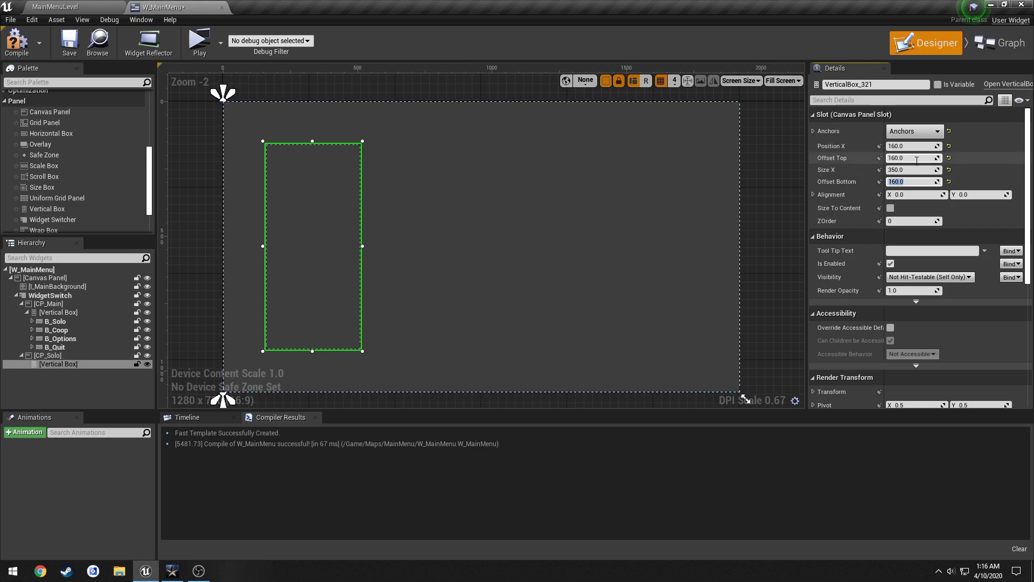
pyautogui.click(17, 40)
pyautogui.click(66, 45)
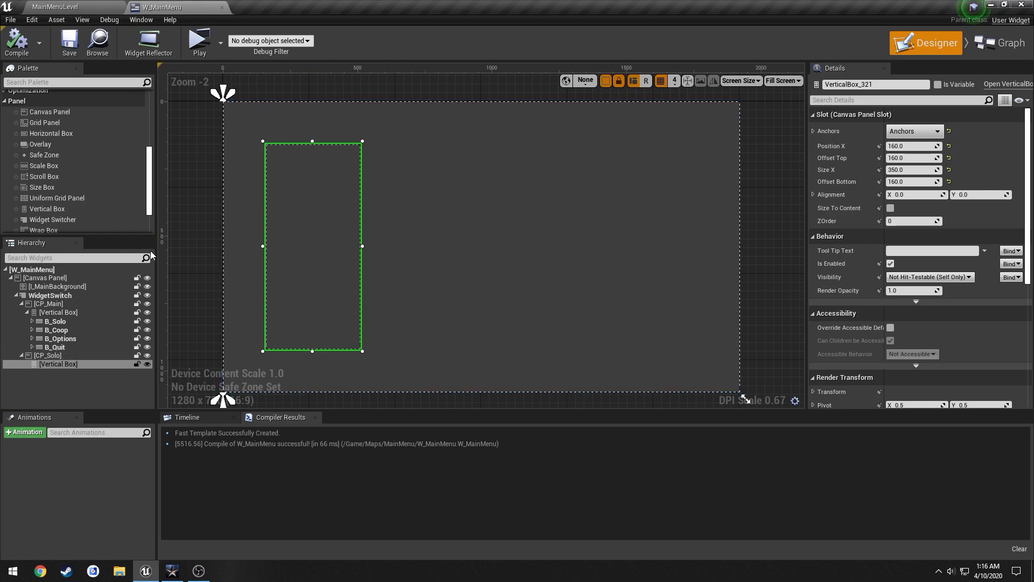
# - Add a Button to the Solo vertical box, deleting a Border added by mistake
pyautogui.moveTo(150, 171); pyautogui.dragTo(153, 115)
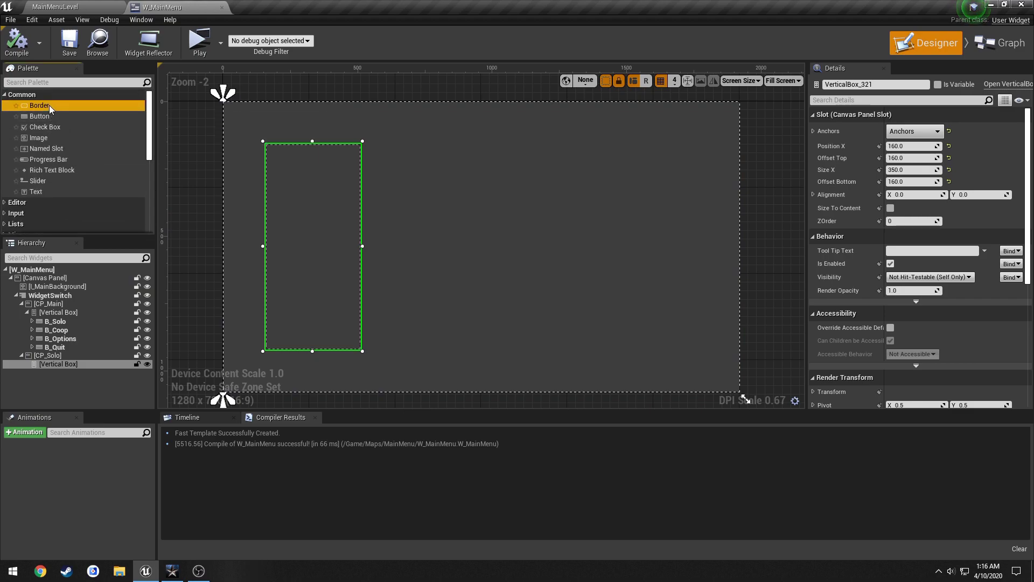
pyautogui.moveTo(49, 105); pyautogui.dragTo(59, 364)
pyautogui.click(62, 189)
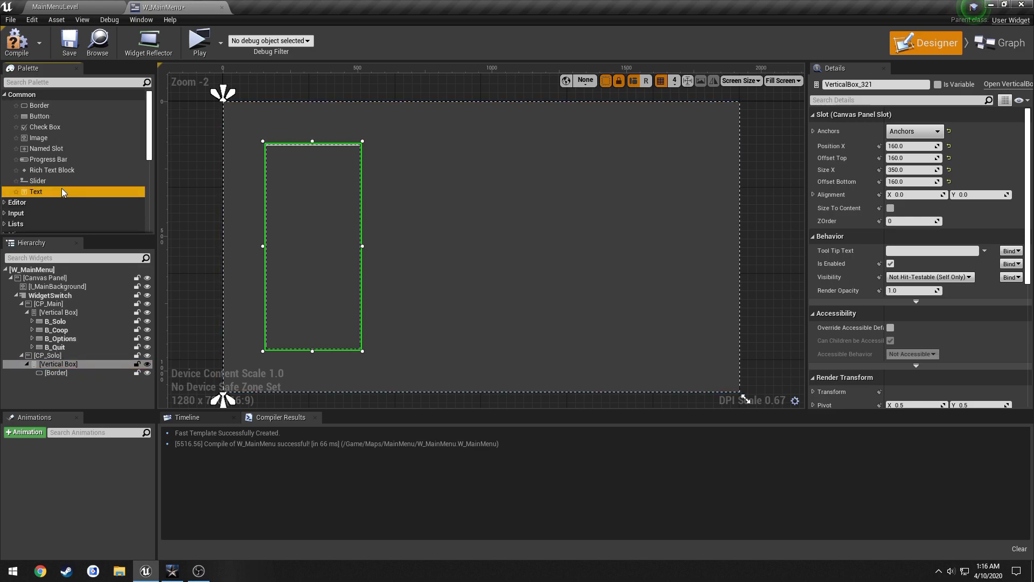
pyautogui.click(54, 373)
pyautogui.press('Delete')
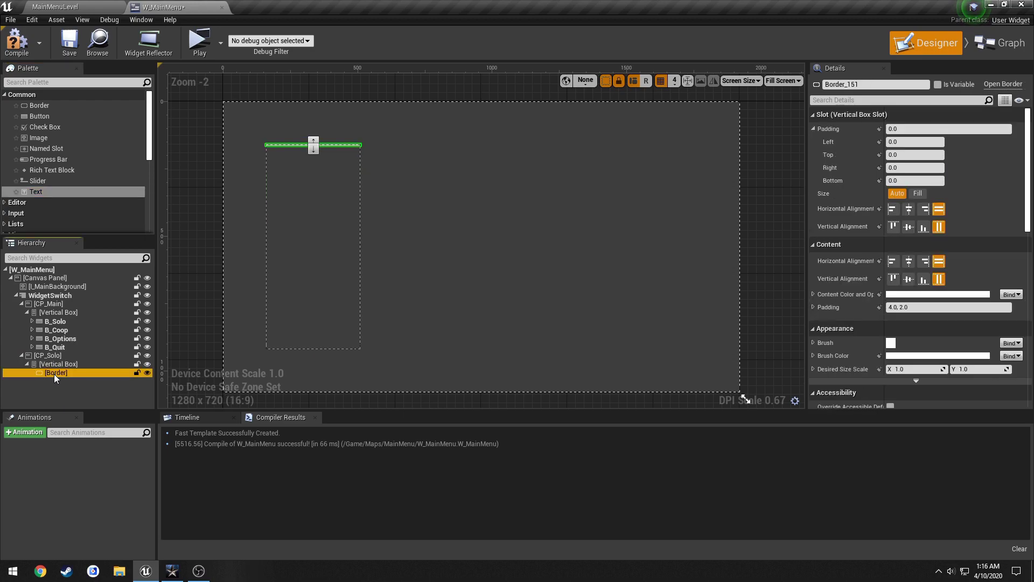
pyautogui.click(47, 118)
pyautogui.moveTo(47, 118); pyautogui.dragTo(47, 364)
pyautogui.click(53, 189)
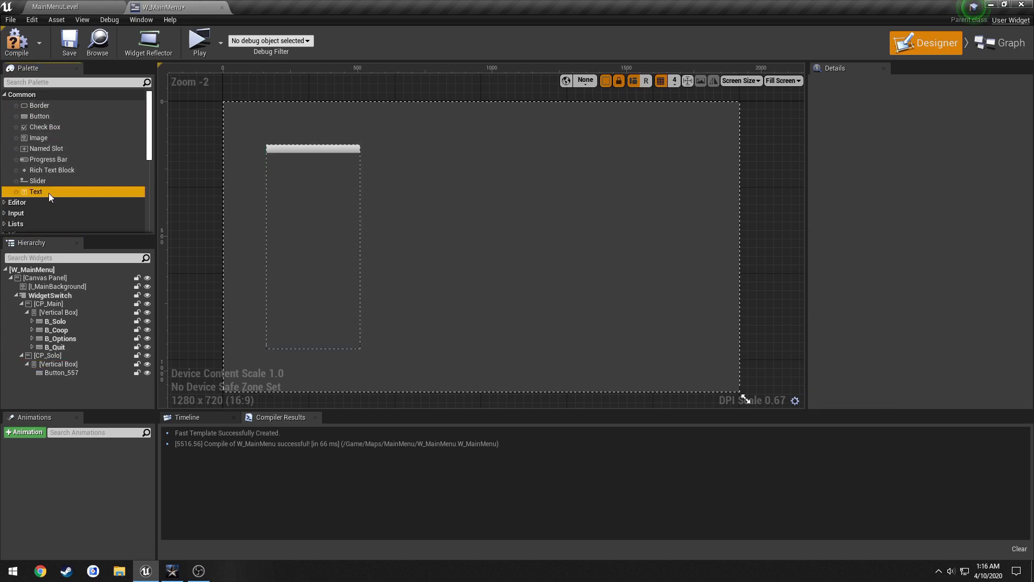
# - Put a text label inside the new button and rename the button B_Map1
pyautogui.moveTo(48, 193); pyautogui.dragTo(63, 373)
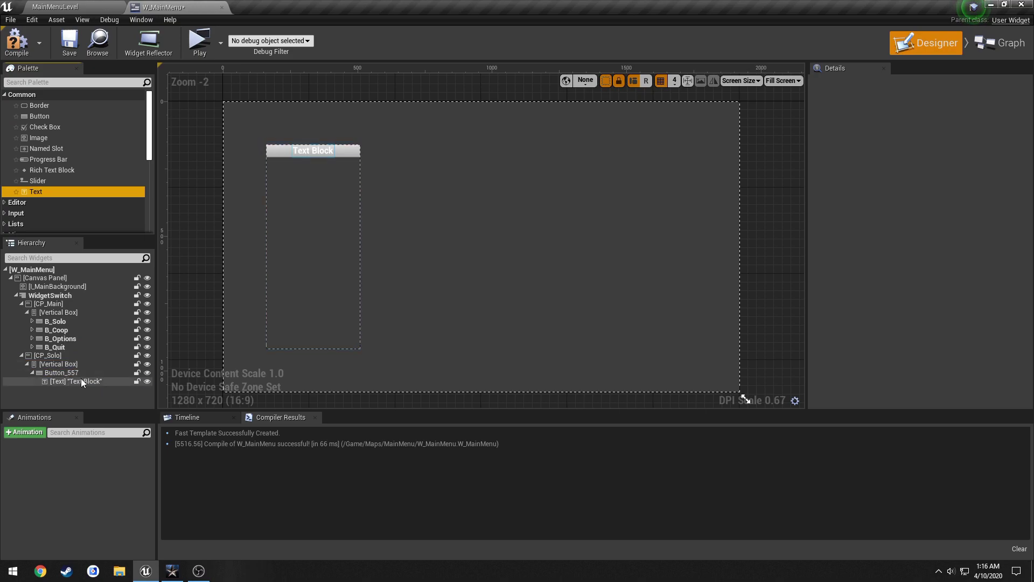
pyautogui.click(80, 373)
pyautogui.press('F2')
pyautogui.write('B_')
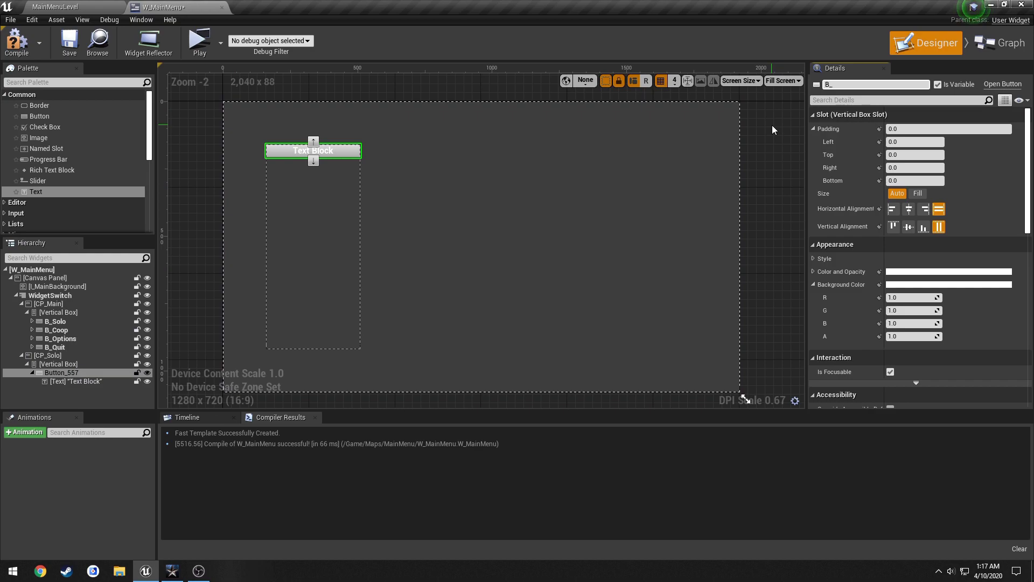
pyautogui.write('Map1')
pyautogui.press('Return')
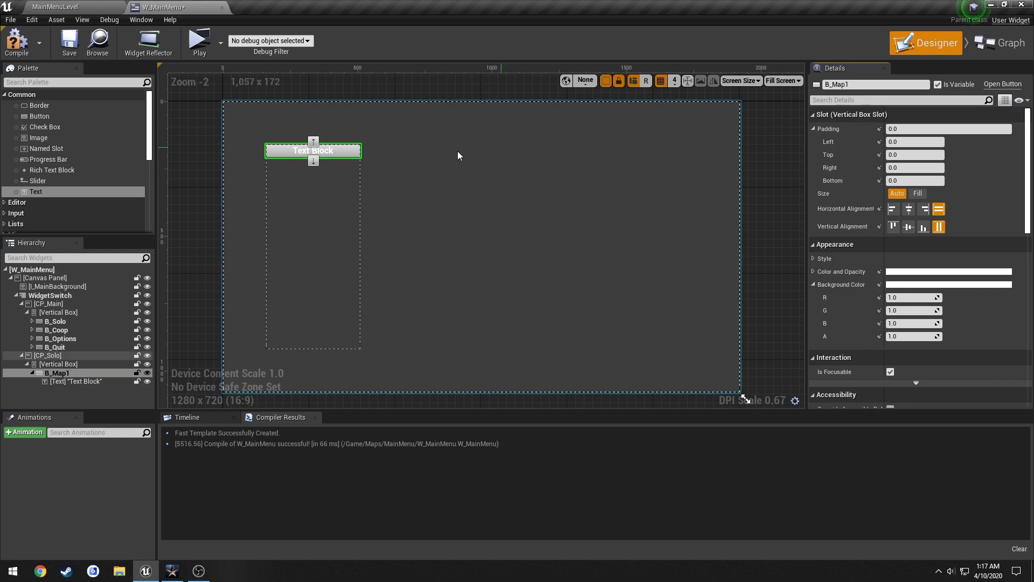
# - Change the button's label text to 'Map 1'
pyautogui.click(328, 153)
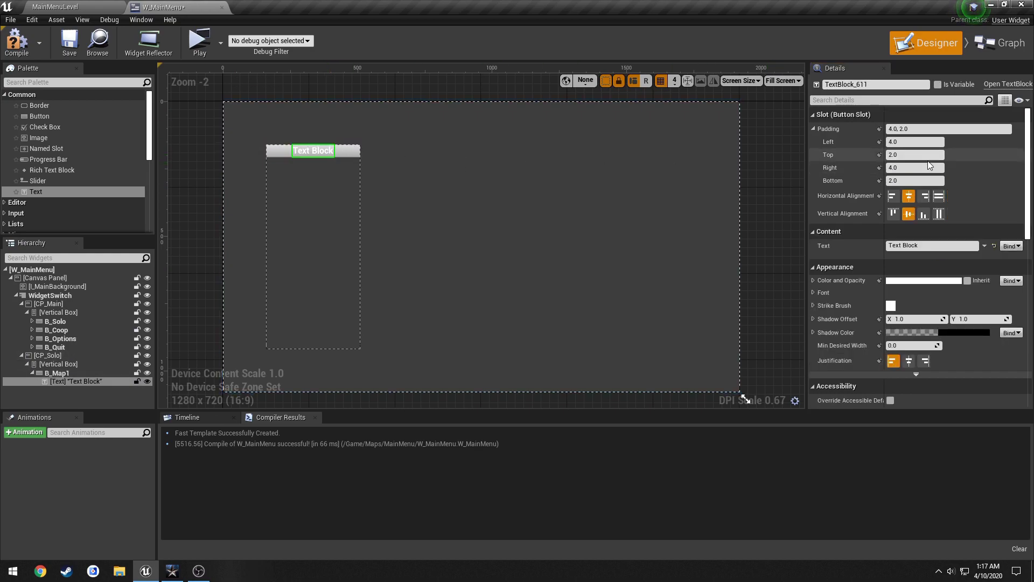
pyautogui.click(911, 245)
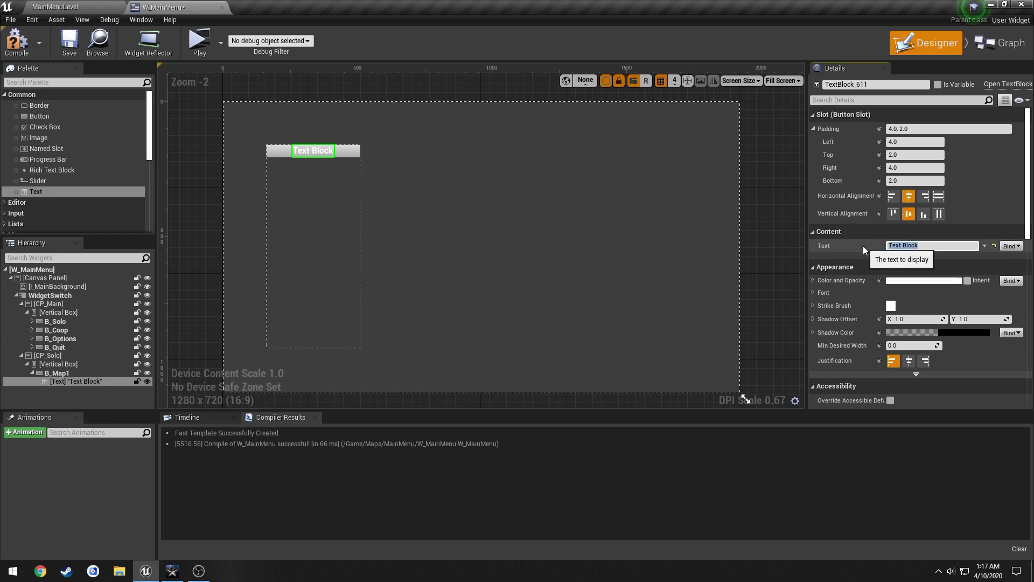
pyautogui.write('Map 1')
pyautogui.press('Return')
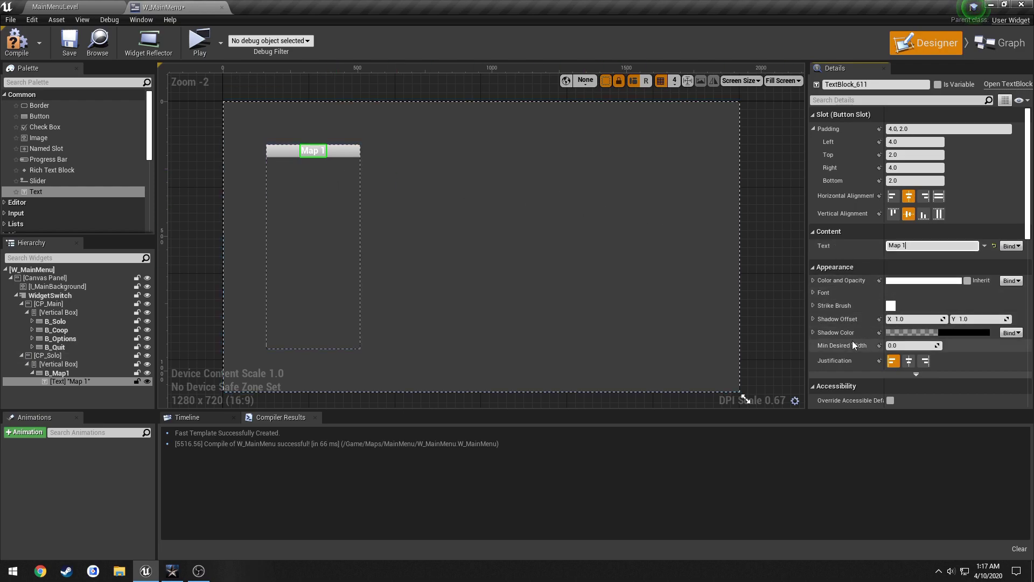
# - Left-align the Map 1 text with a left padding of 30, matching the SOLO text
pyautogui.click(892, 197)
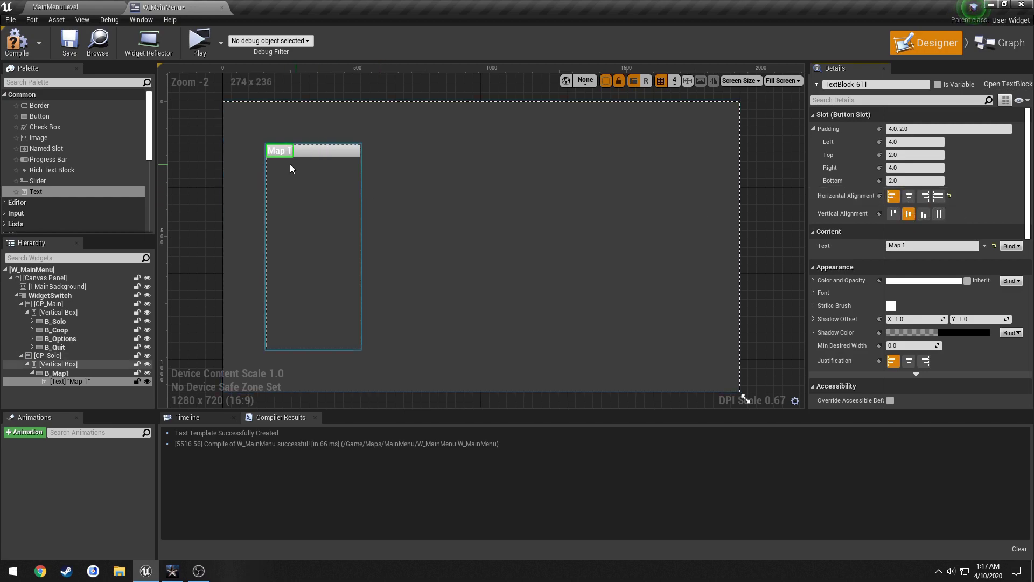
pyautogui.click(70, 322)
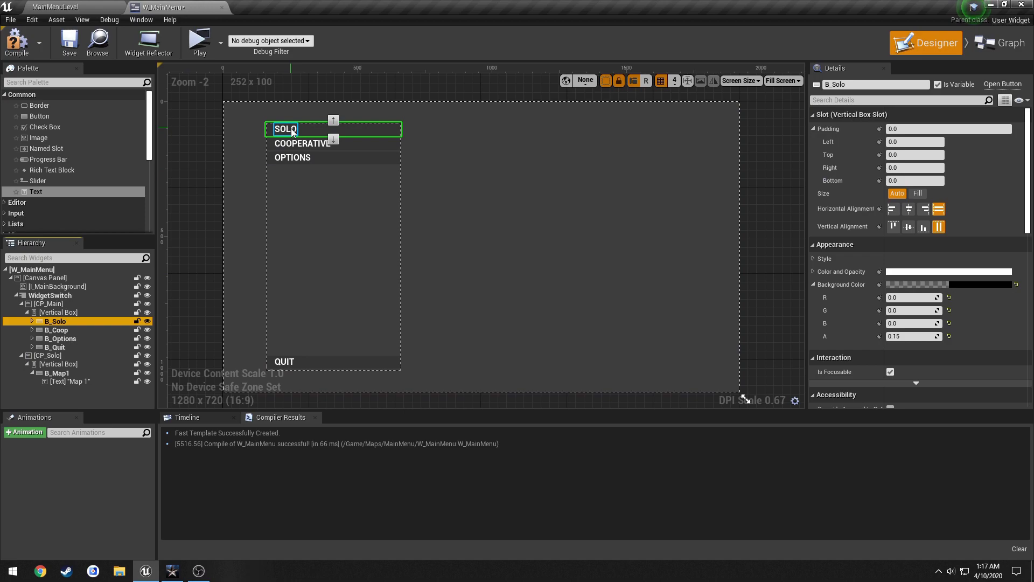
pyautogui.click(292, 132)
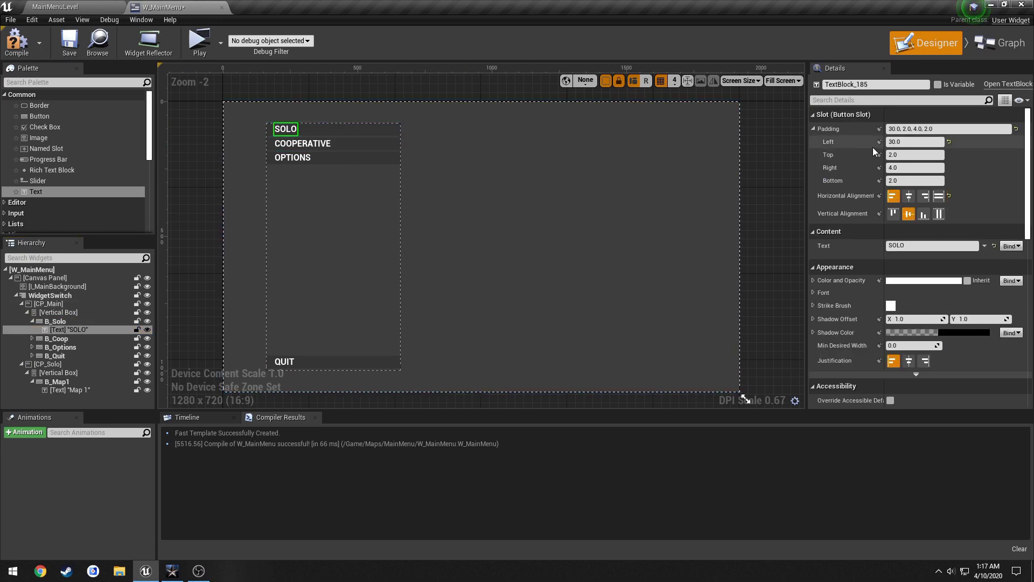
pyautogui.click(70, 389)
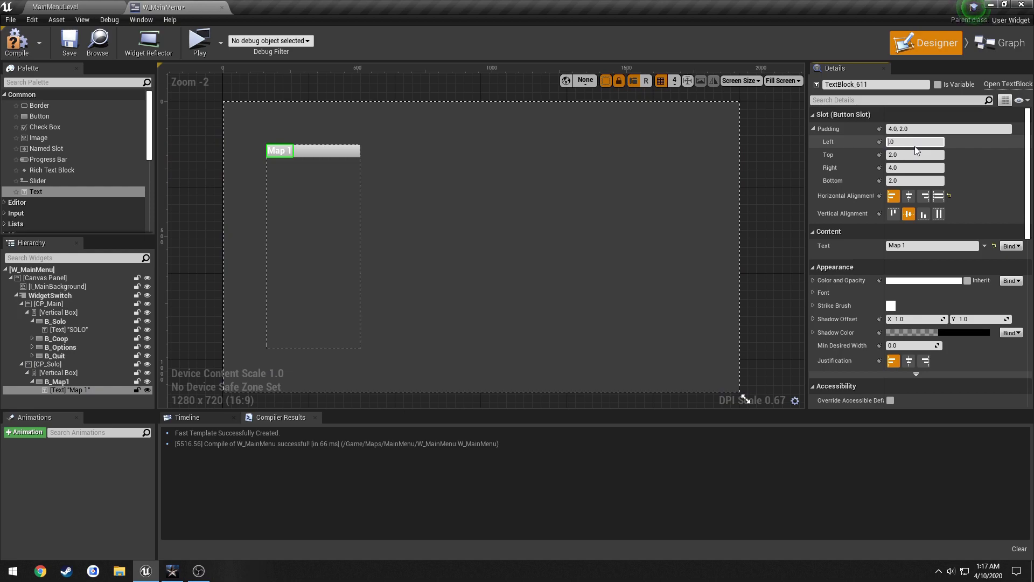
pyautogui.click(69, 41)
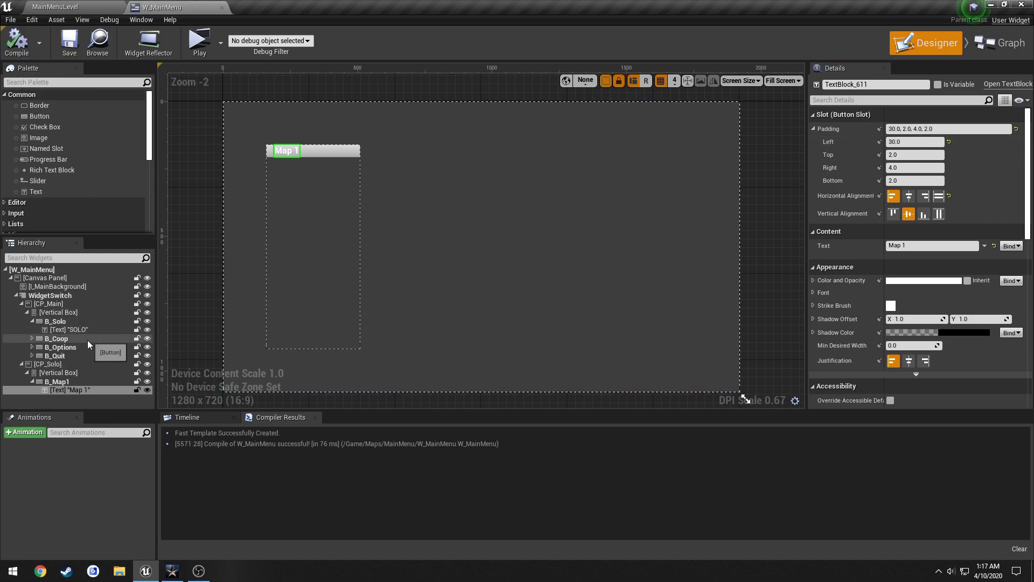
# - Give B_Map1 a black 0,0,0 background with alpha 0.15, like the Cooperative button
pyautogui.click(173, 570)
pyautogui.hotkey('alt', 'Tab')
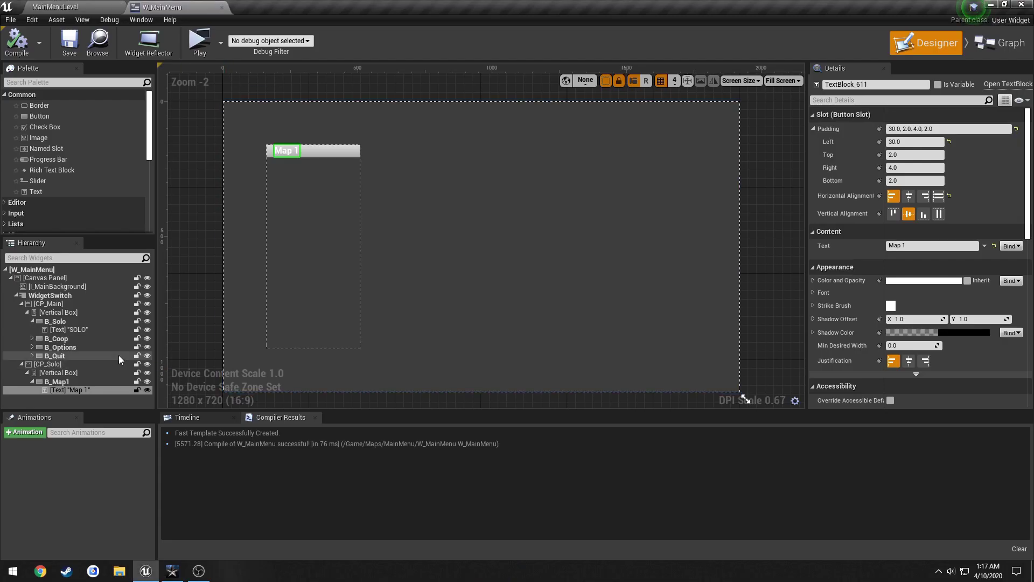
pyautogui.click(77, 343)
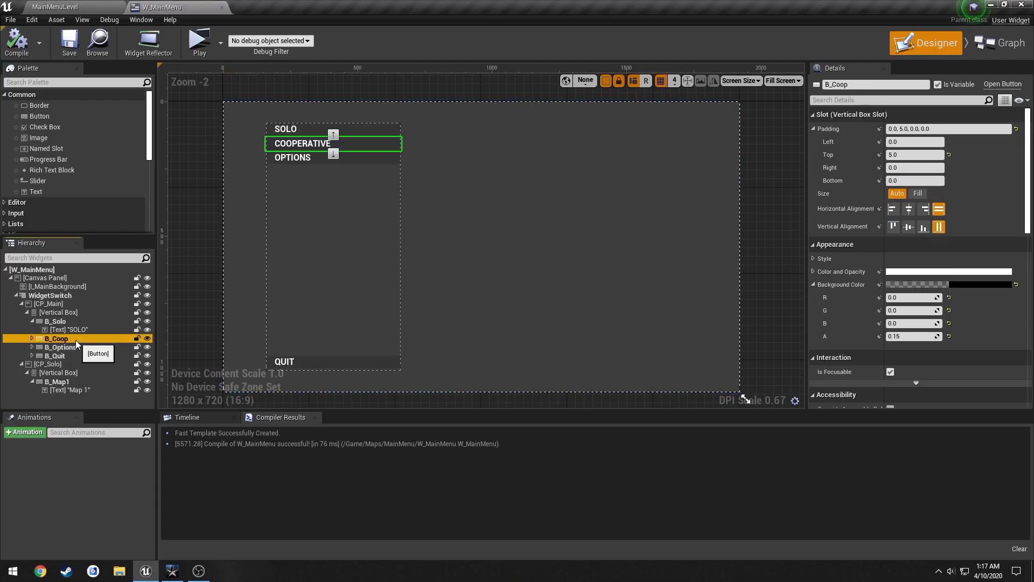
pyautogui.click(897, 336)
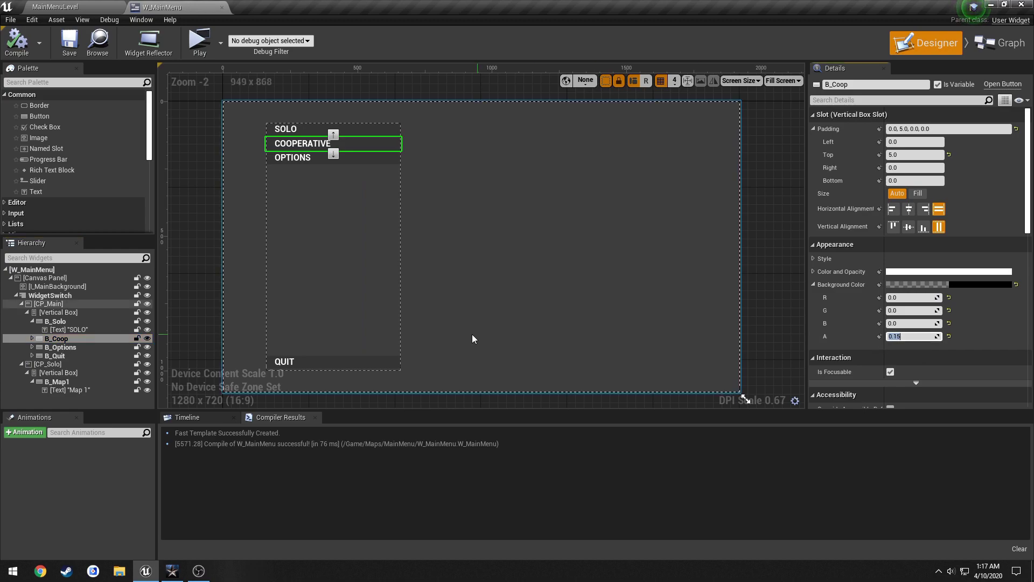
pyautogui.click(123, 382)
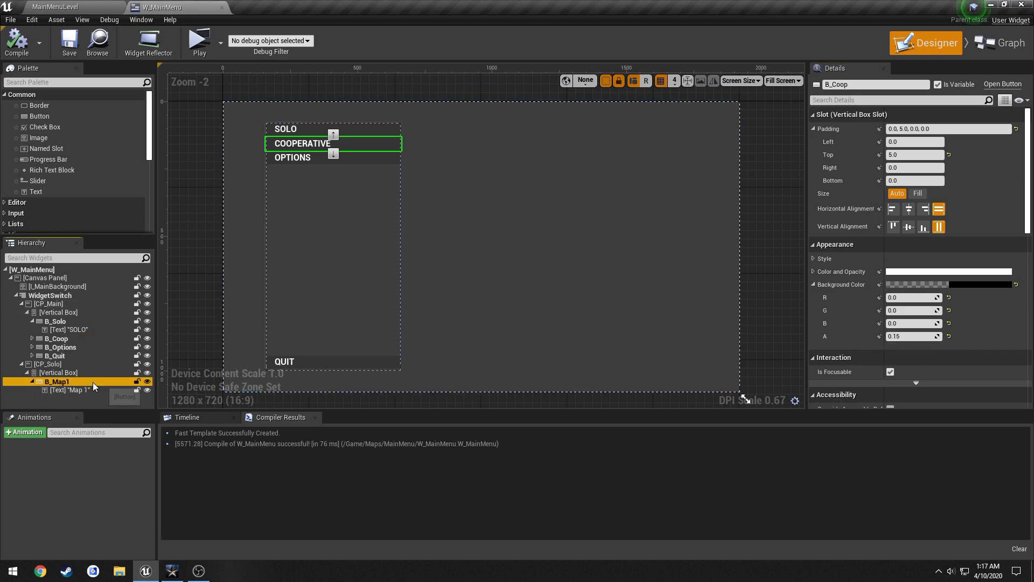
pyautogui.click(905, 336)
pyautogui.hotkey('shift', 'Tab')
pyautogui.write('0')
pyautogui.hotkey('shift', 'Tab')
pyautogui.write('0')
pyautogui.hotkey('shift', 'Tab')
pyautogui.write('0')
pyautogui.press('Return')
# - Compile and save the widget, then collapse the Map 1 and Solo button hierarchies
pyautogui.click(17, 42)
pyautogui.click(74, 43)
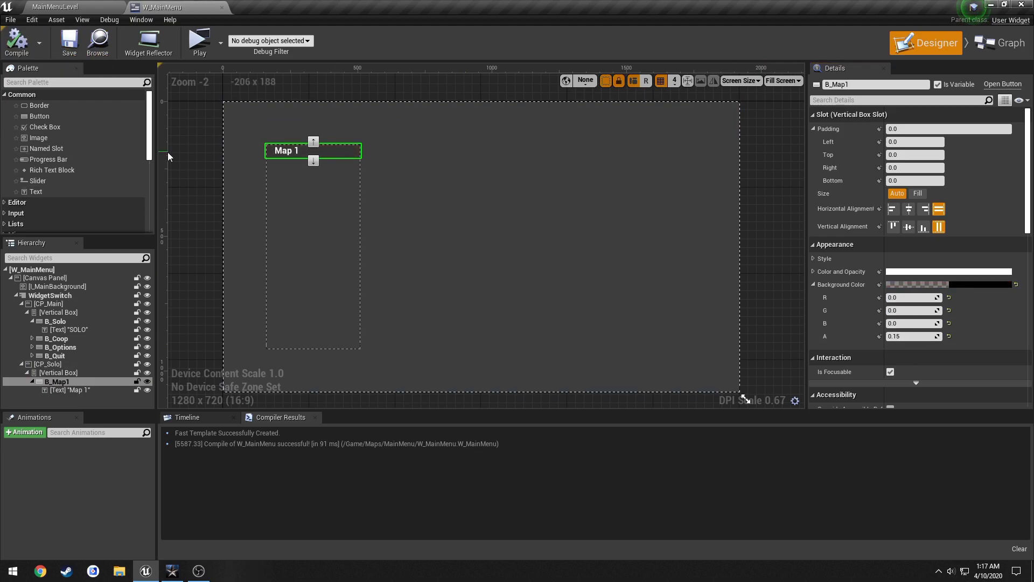
pyautogui.click(34, 382)
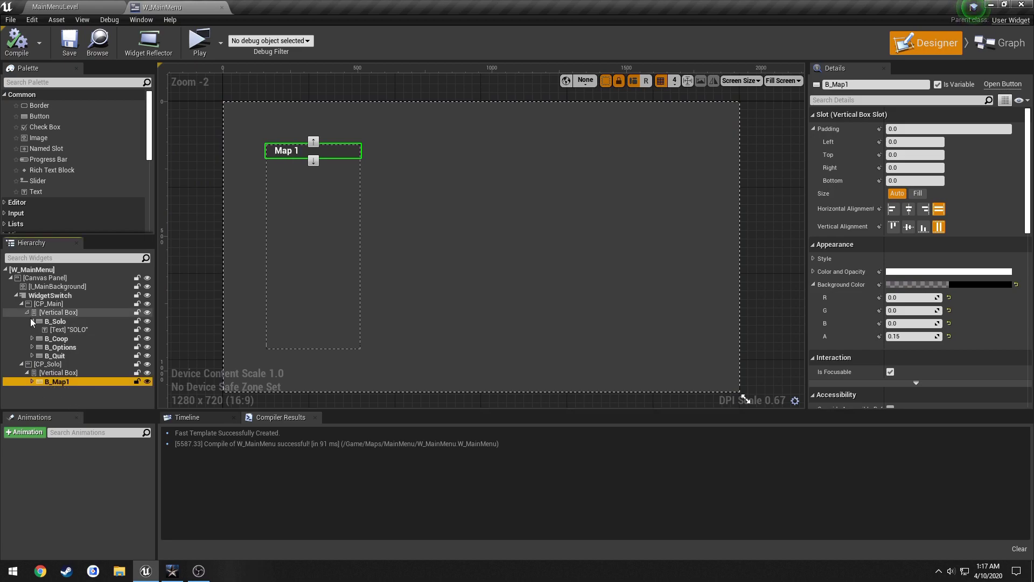
pyautogui.click(32, 321)
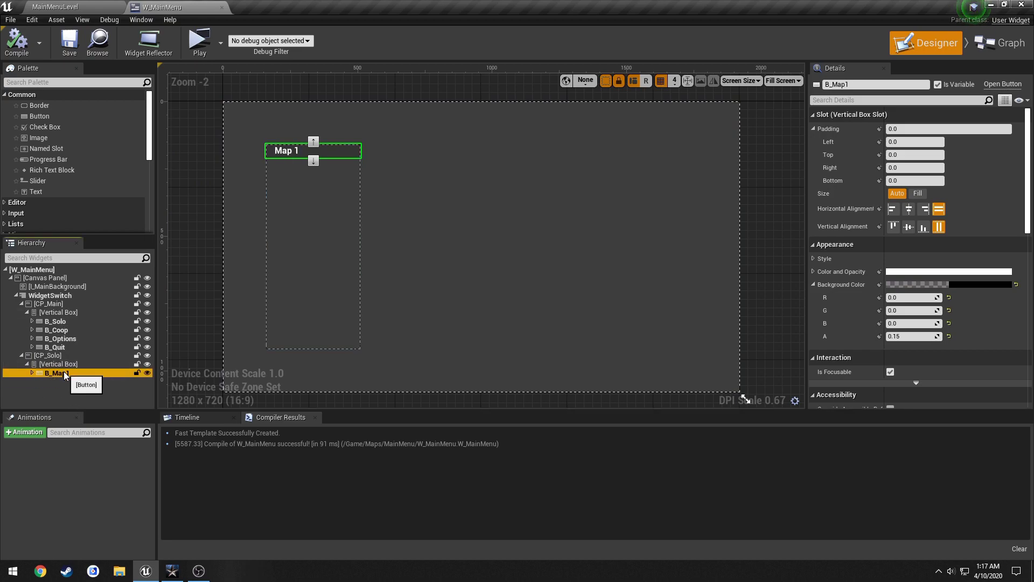
# - Duplicate the Map 1 button, relabel the copy 'Map 2', and compile and save
pyautogui.click(64, 373)
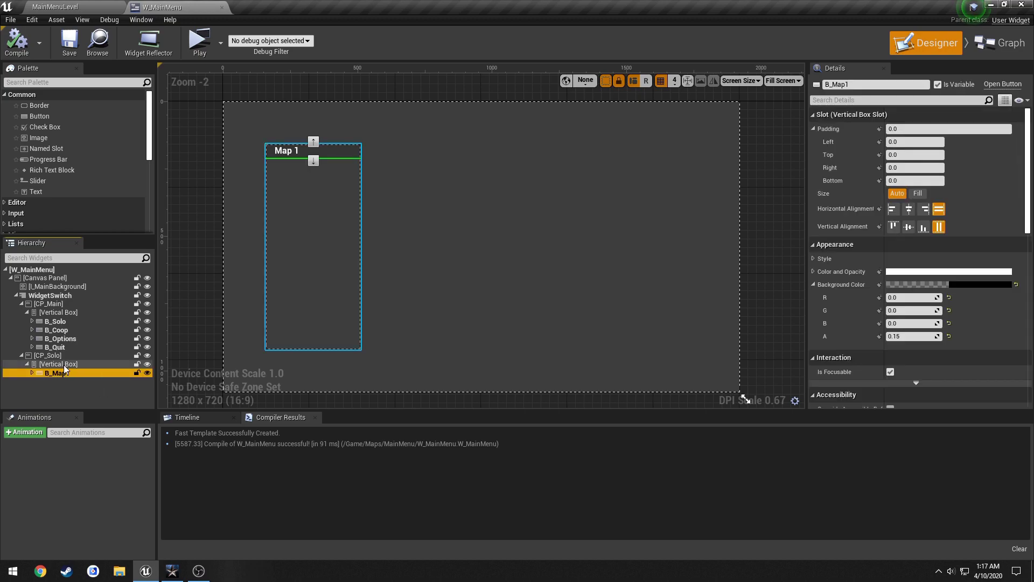
pyautogui.hotkey('ctrl', 'd')
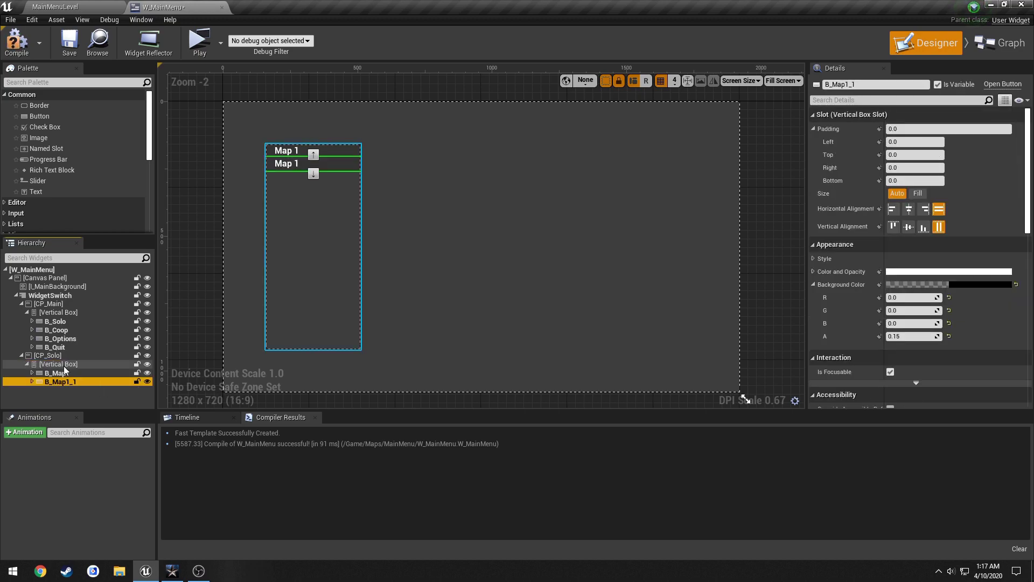
pyautogui.click(289, 168)
pyautogui.click(924, 246)
pyautogui.write('2')
pyautogui.click(337, 165)
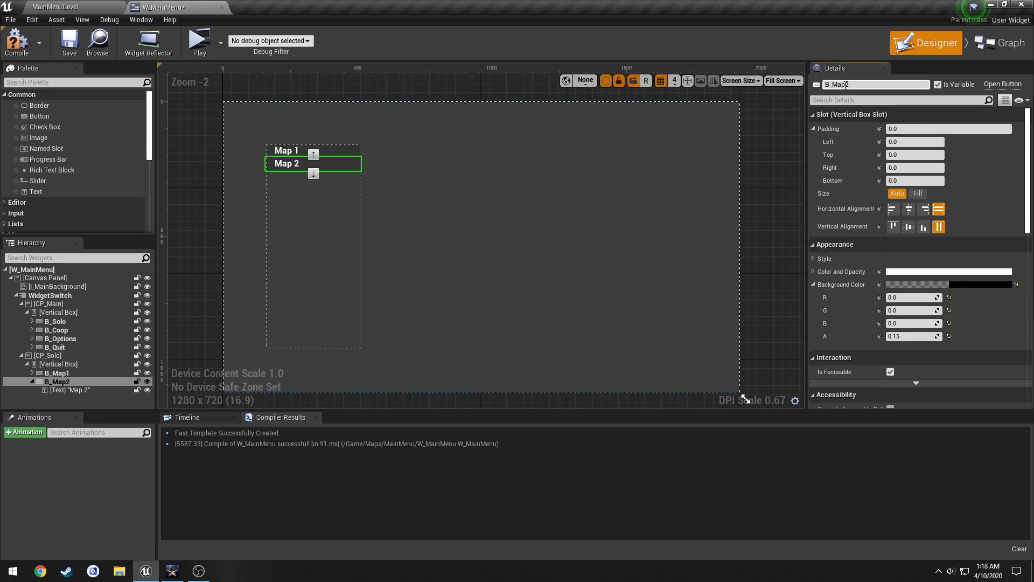
pyautogui.click(16, 42)
pyautogui.click(69, 42)
# - Give the Map 2 button a top padding of 5 and save
pyautogui.click(376, 86)
pyautogui.click(337, 164)
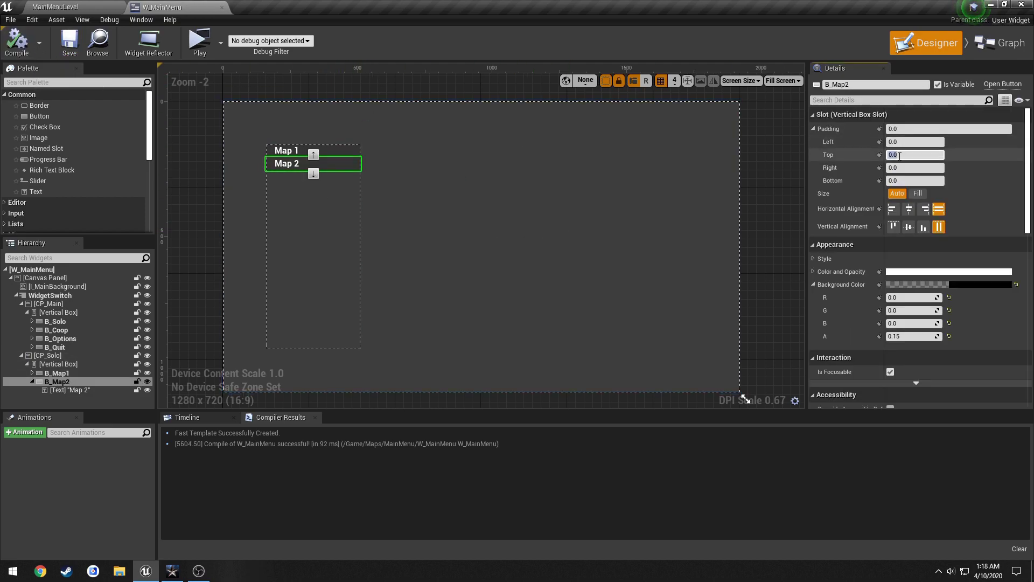
pyautogui.write('5')
pyautogui.press('Return')
pyautogui.click(186, 167)
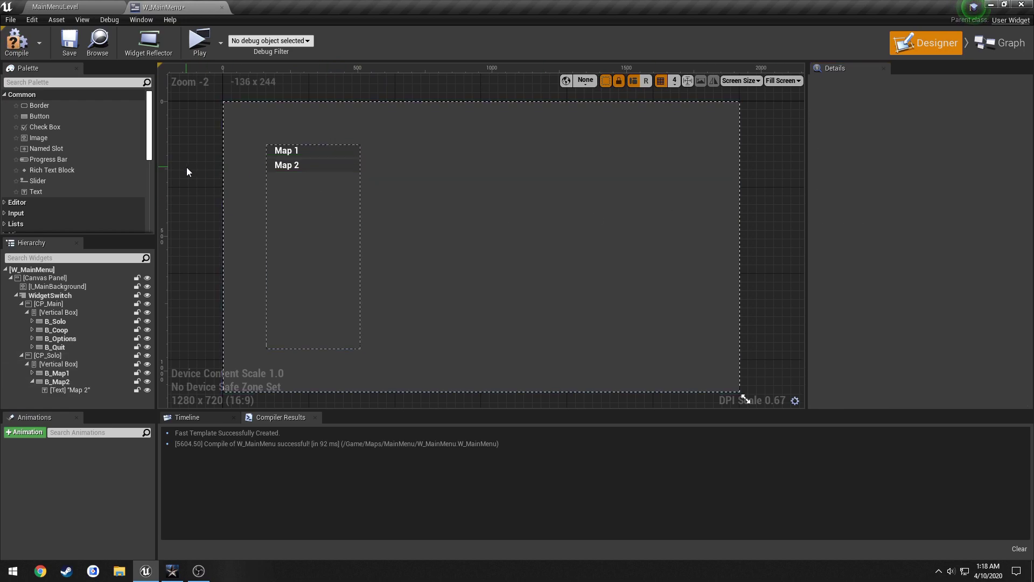
pyautogui.click(331, 170)
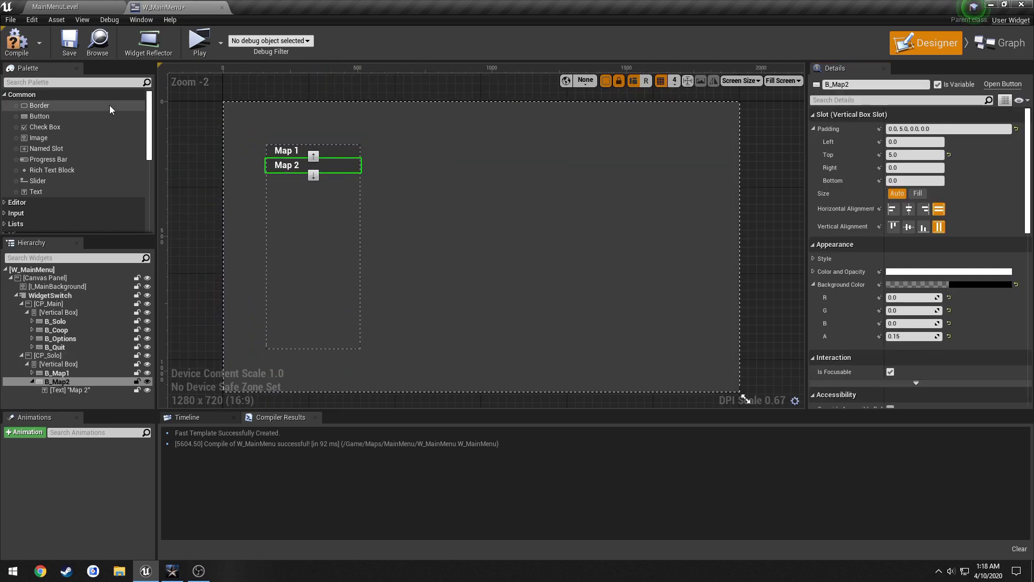
pyautogui.click(69, 46)
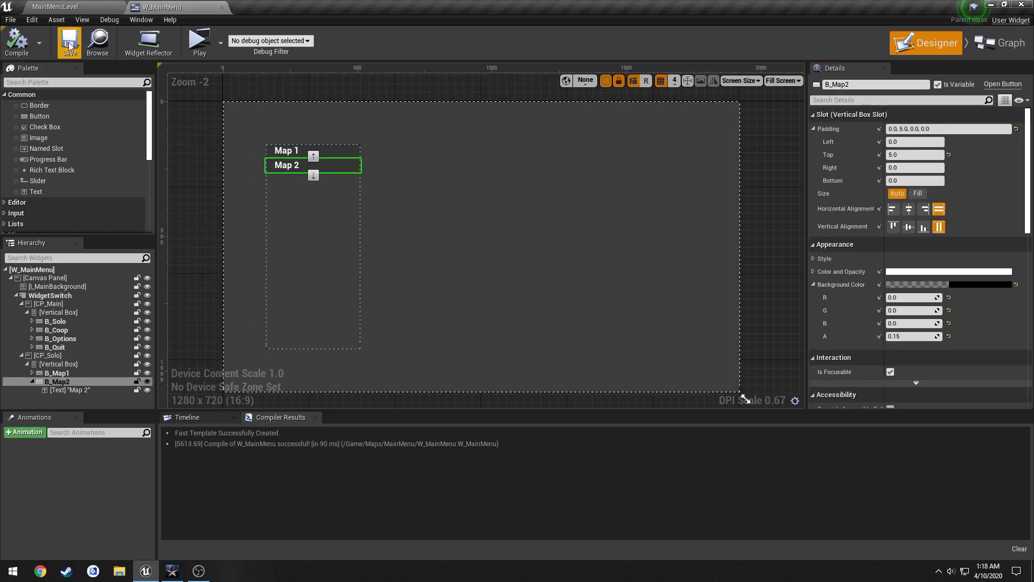
# - Switch over to the game's mission select screen
pyautogui.click(202, 147)
pyautogui.click(329, 166)
pyautogui.scroll(-5, 955, 294)
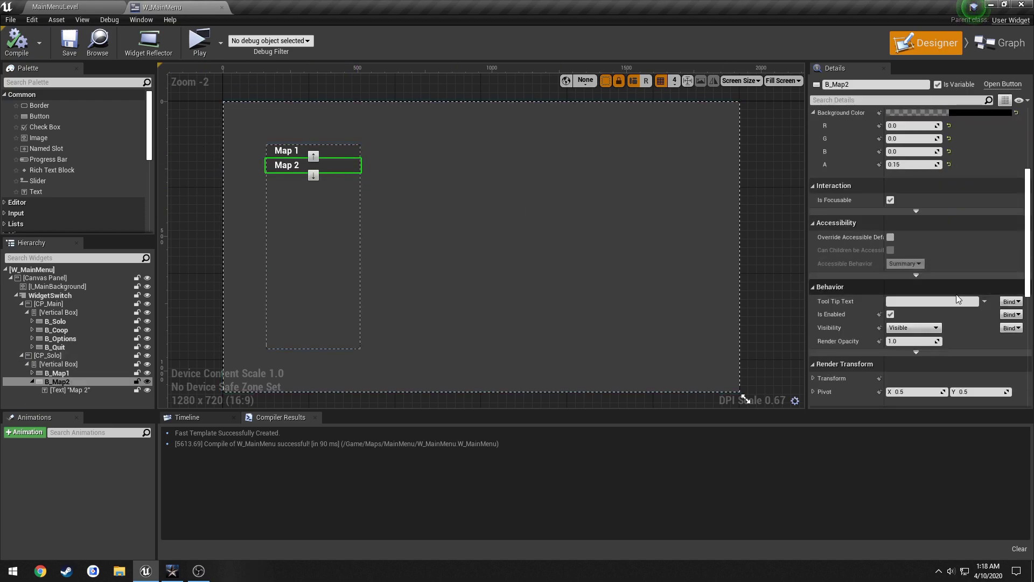
pyautogui.scroll(-5, 956, 294)
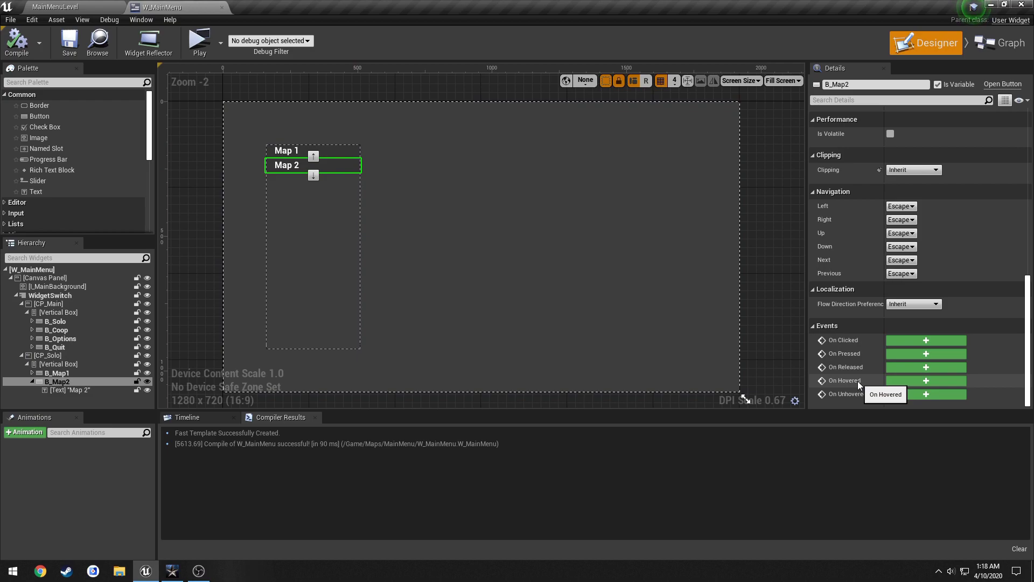
pyautogui.hotkey('alt', 'Tab')
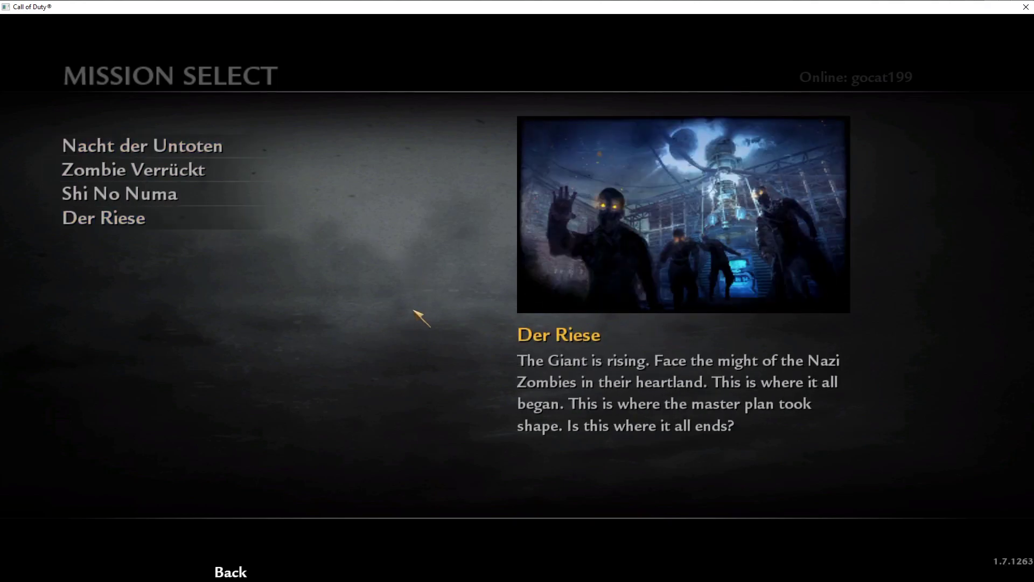
# - Return from the game's Der Riese entry to the Unreal widget designer
pyautogui.hotkey('alt', 'Tab')
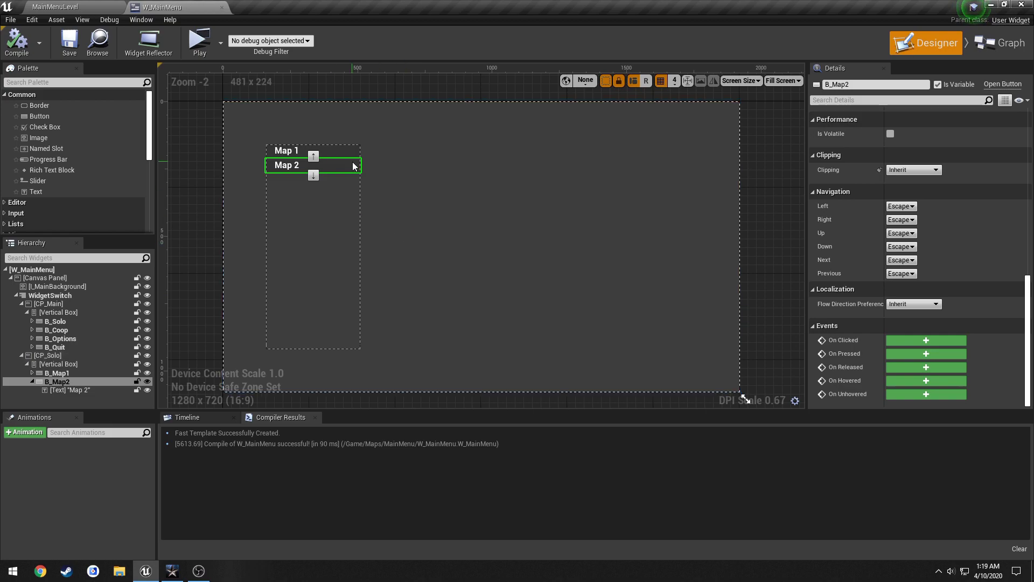
pyautogui.click(338, 150)
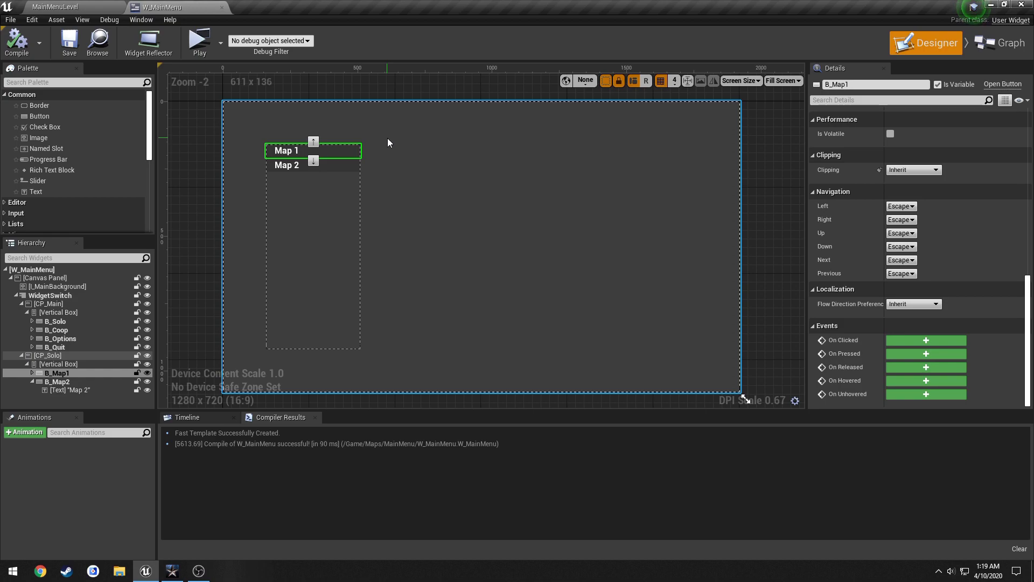
pyautogui.click(305, 213)
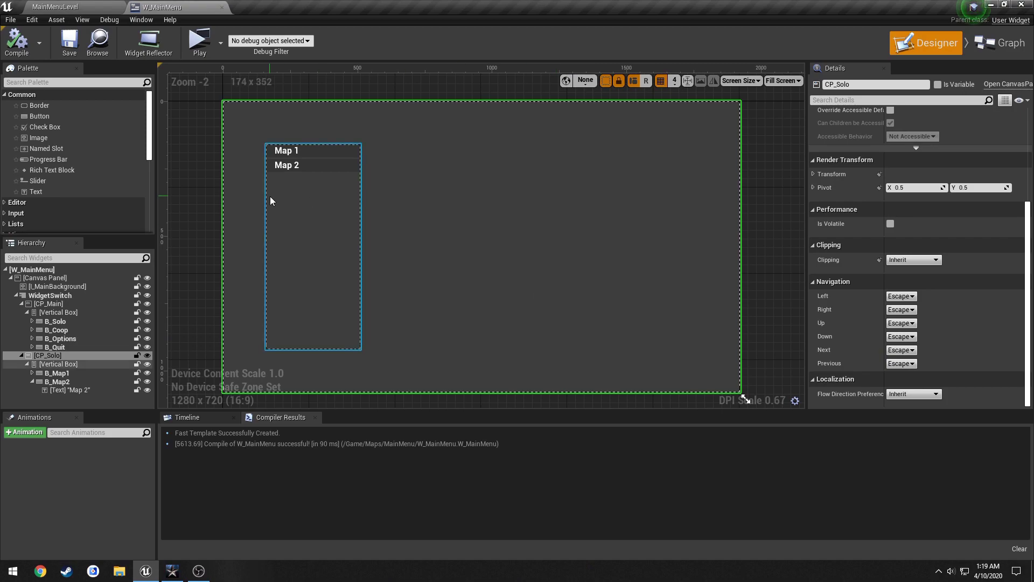
pyautogui.click(322, 150)
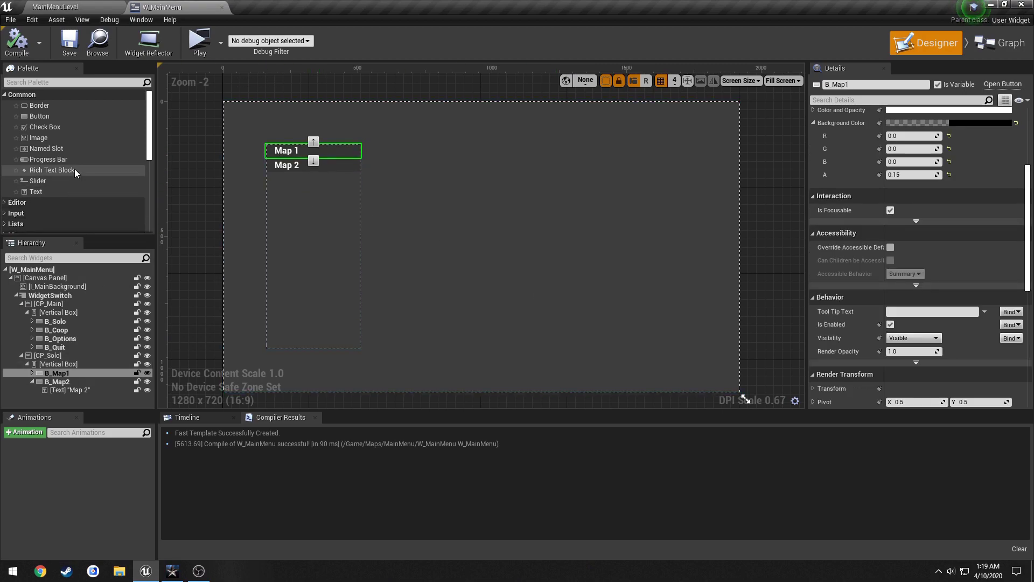
pyautogui.moveTo(59, 137); pyautogui.dragTo(577, 162)
# - Remove the mistakenly dropped image and add a Size Box to the solo panel's list
pyautogui.press('Delete')
pyautogui.scroll(-2, 52, 176)
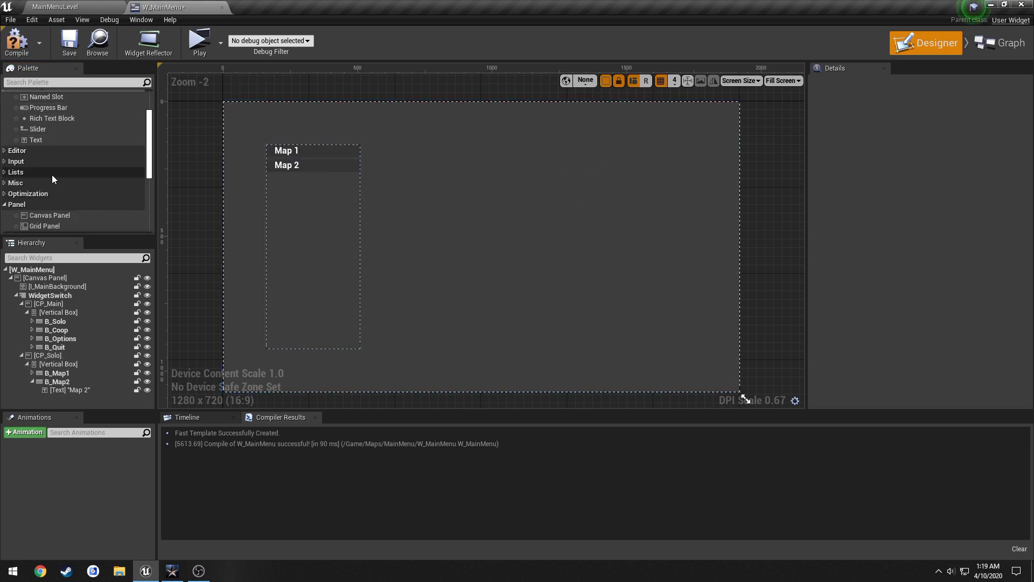
pyautogui.scroll(-4, 52, 176)
pyautogui.click(45, 170)
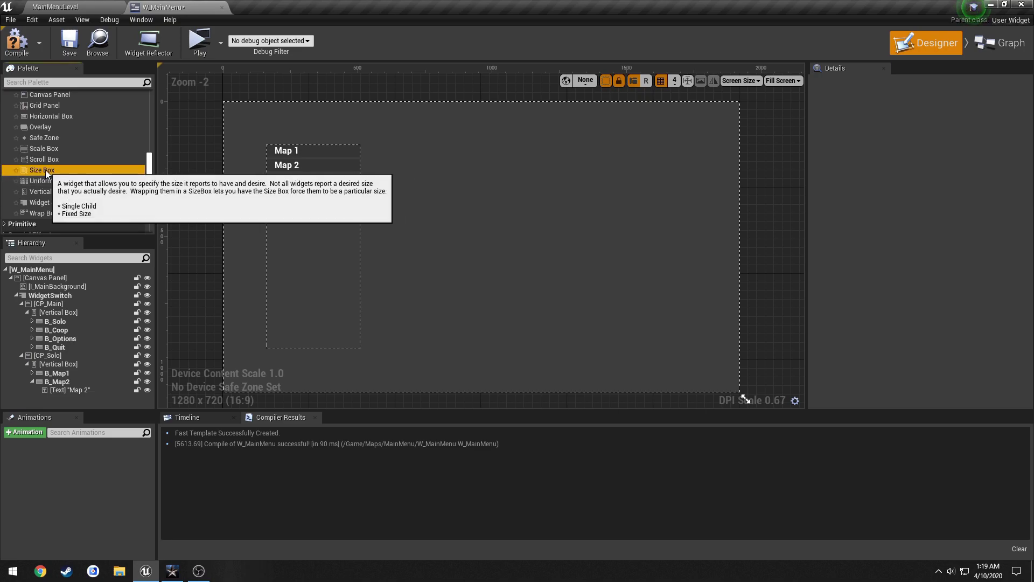
pyautogui.moveTo(45, 169); pyautogui.dragTo(60, 363)
# - Place an Image inside the Size Box and name it I_SoloMapImage
pyautogui.scroll(6, 56, 149)
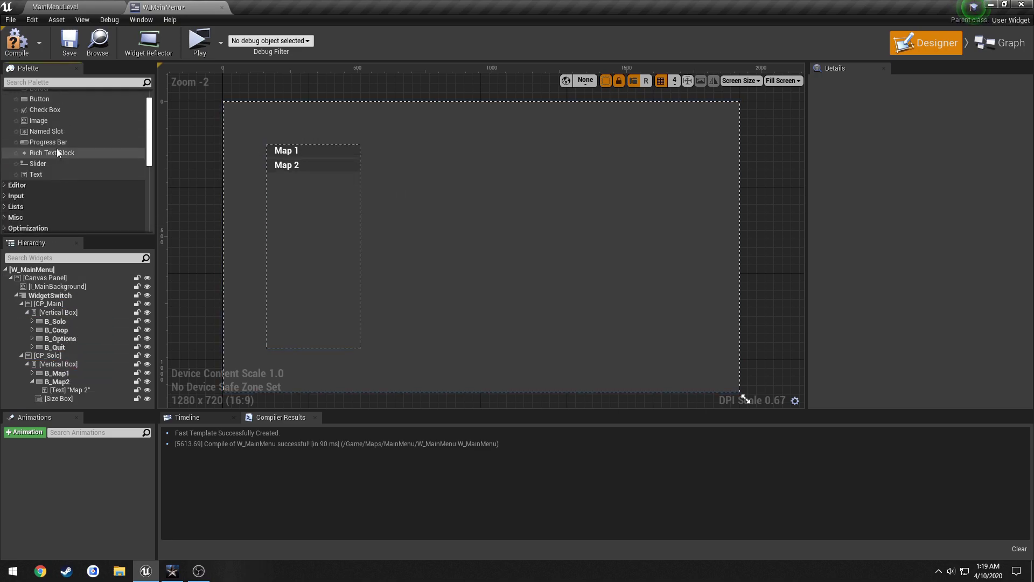
pyautogui.moveTo(47, 121); pyautogui.dragTo(60, 397)
pyautogui.click(69, 401)
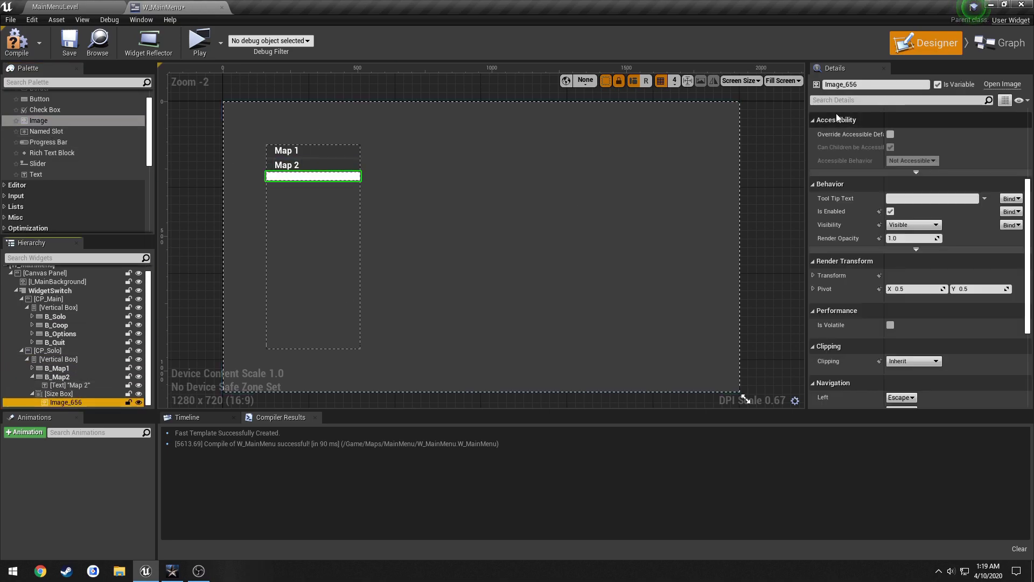
pyautogui.press('F2')
pyautogui.press('BackSpace')
pyautogui.write('I_Map')
pyautogui.press('Left')
pyautogui.press('Left')
pyautogui.press('Left')
pyautogui.write('SoloMap')
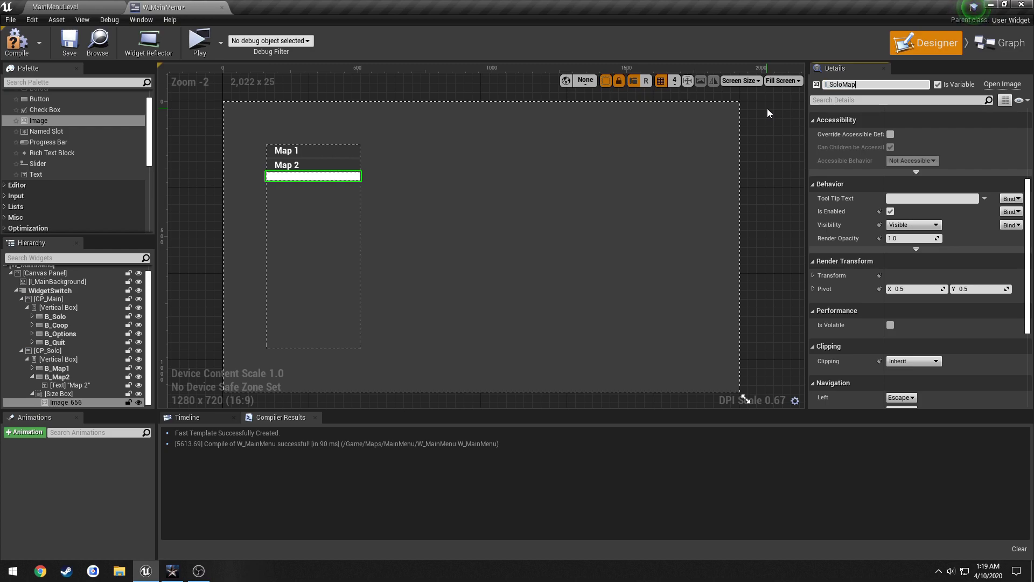
pyautogui.write('Image')
pyautogui.press('Return')
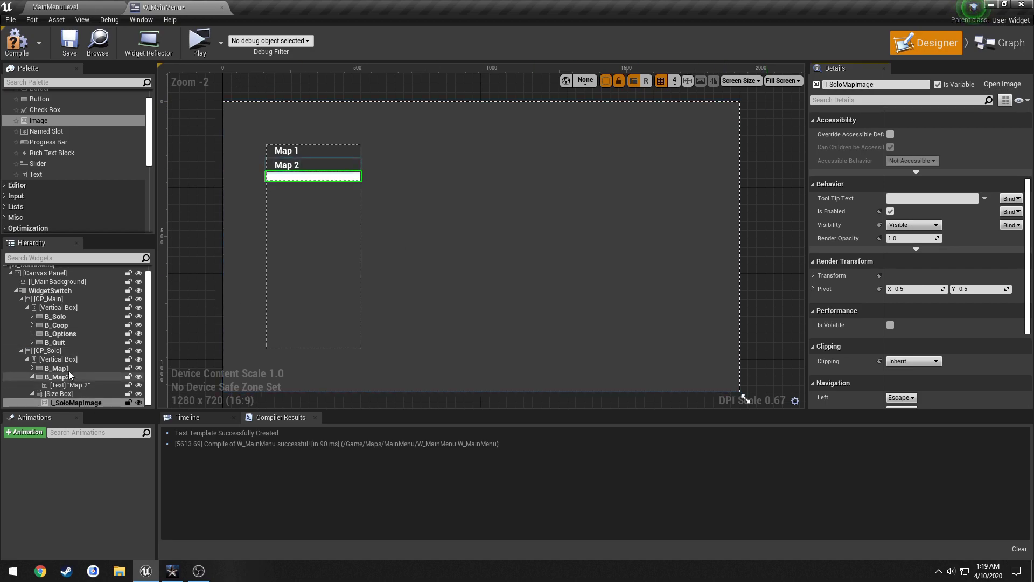
# - Move the Size Box out of the map button list to sit directly under CP_Solo
pyautogui.click(58, 394)
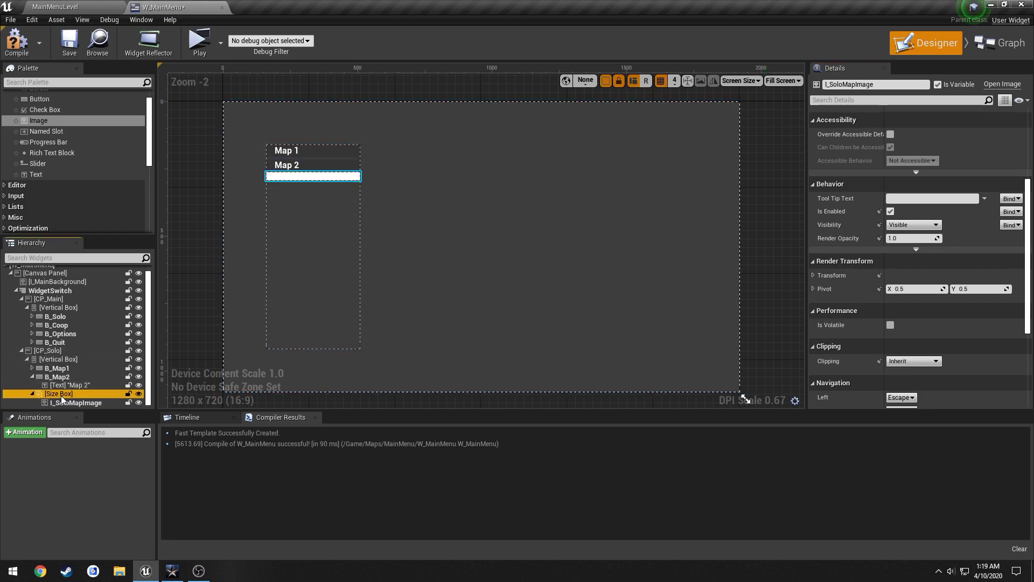
pyautogui.moveTo(57, 397); pyautogui.dragTo(49, 365)
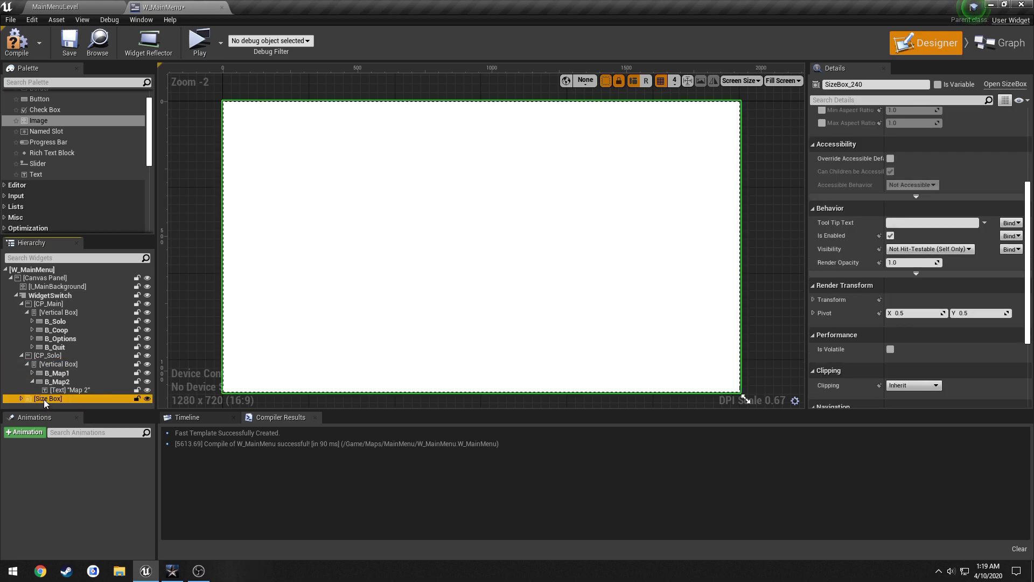
pyautogui.click(45, 399)
pyautogui.scroll(3, 948, 191)
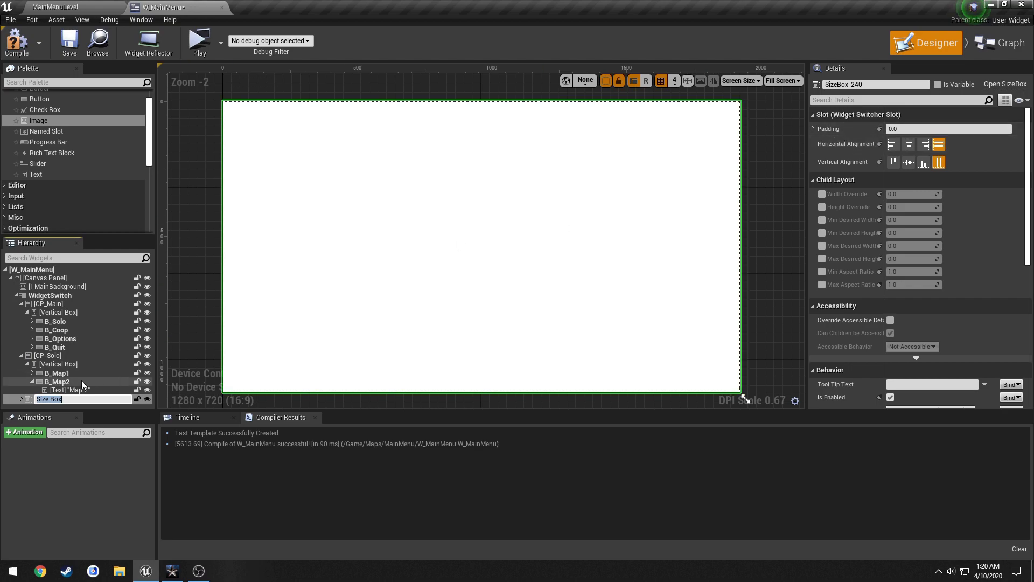
pyautogui.click(8, 384)
pyautogui.click(50, 399)
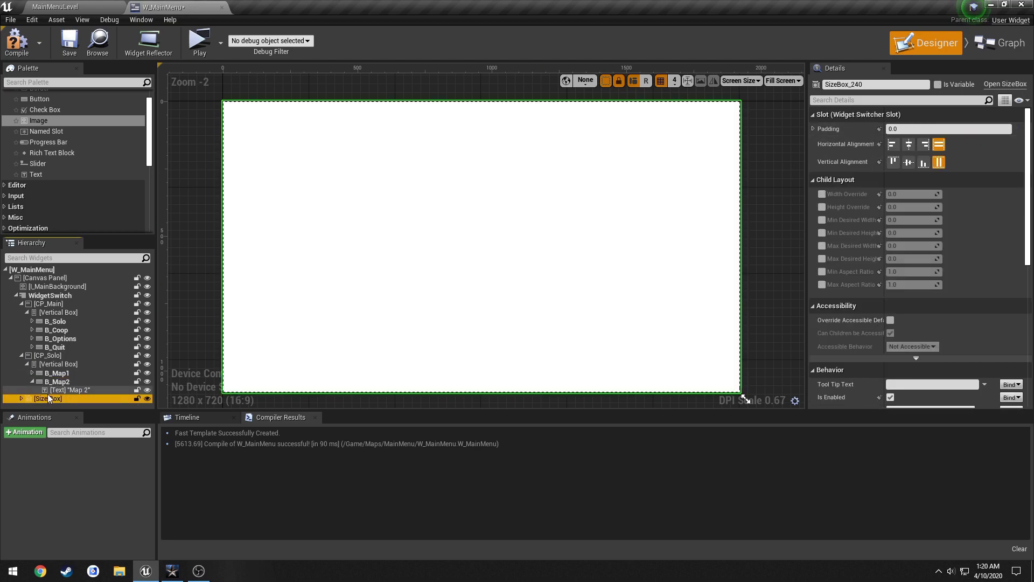
pyautogui.moveTo(47, 399); pyautogui.dragTo(52, 365)
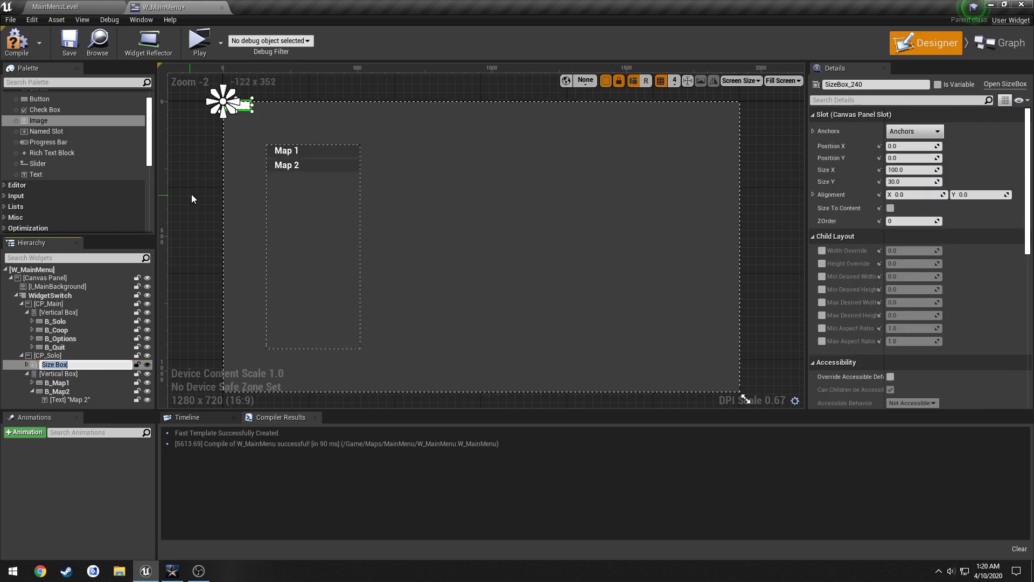
# - Anchor the image's Size Box at the right-centre preset with Position X and Y reset to 0
pyautogui.click(67, 355)
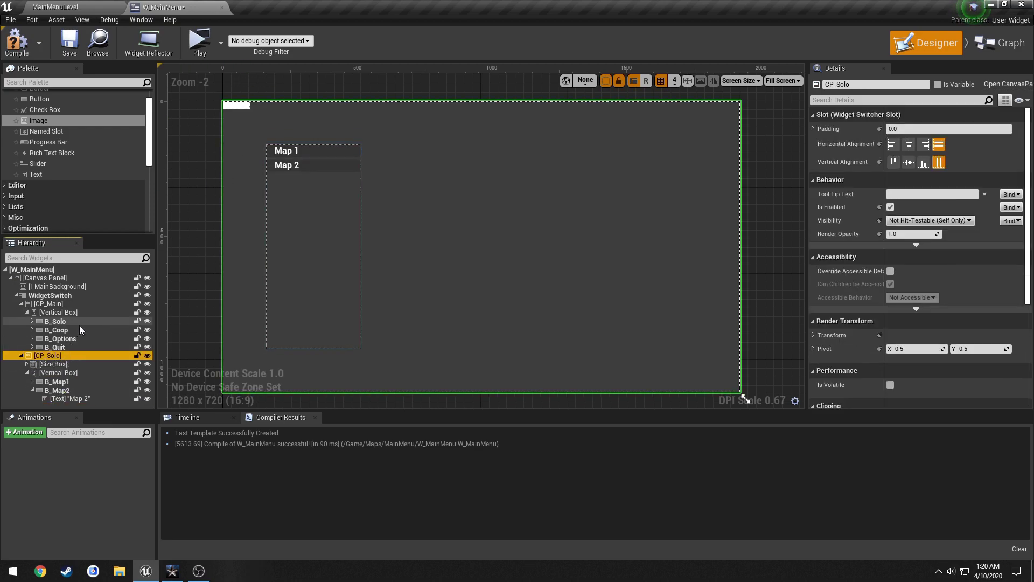
pyautogui.click(63, 364)
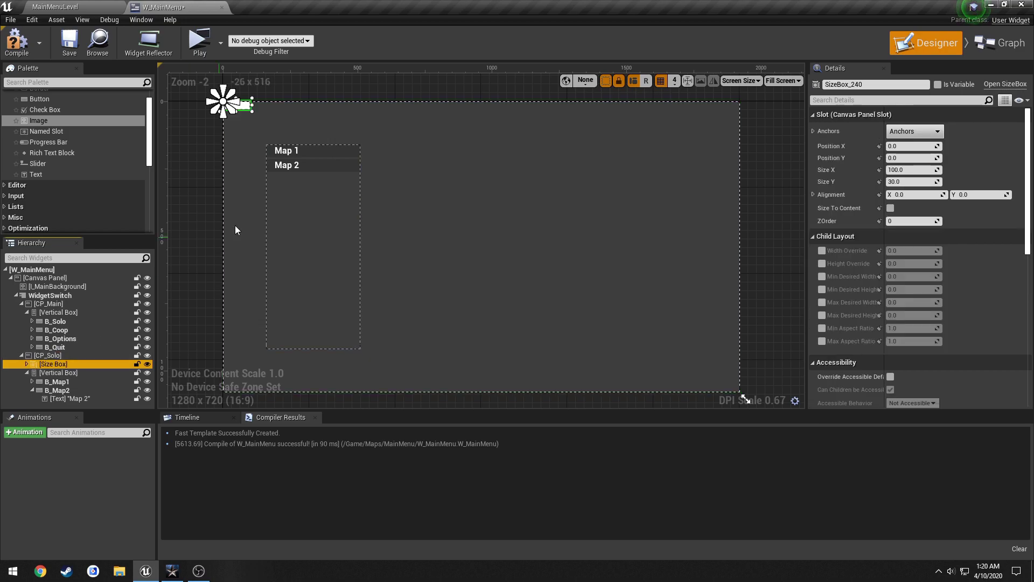
pyautogui.click(909, 133)
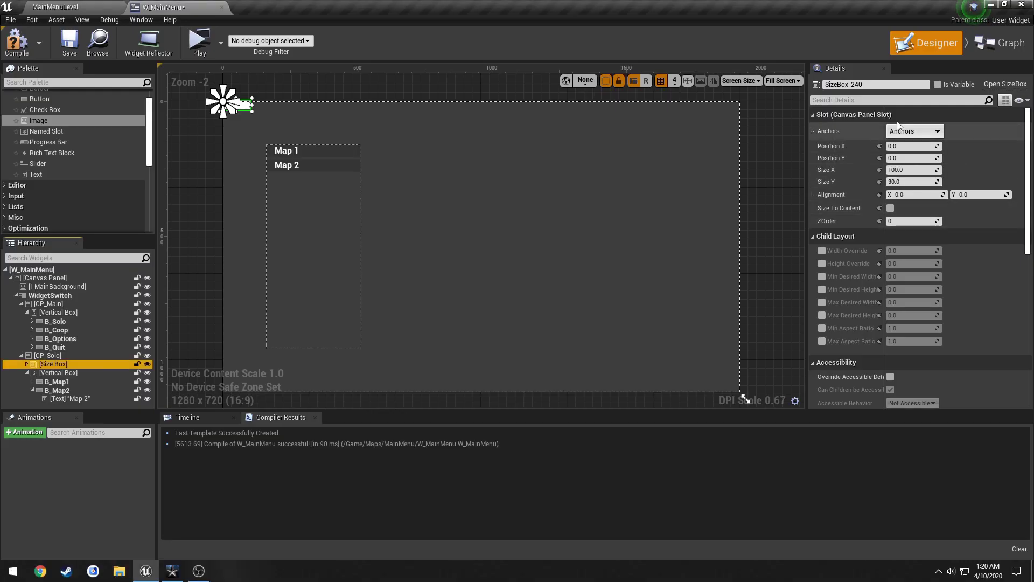
pyautogui.click(914, 130)
pyautogui.click(964, 184)
pyautogui.click(949, 158)
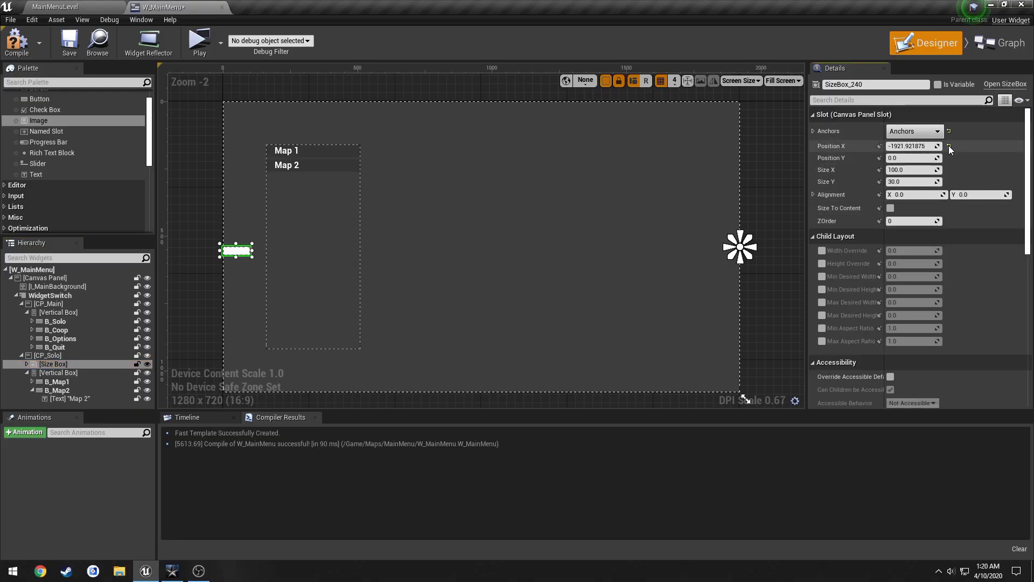
pyautogui.click(949, 146)
# - Drag the Size Box into the canvas's right half and enlarge it to about 594×458
pyautogui.scroll(1, 803, 254)
pyautogui.scroll(-1, 710, 246)
pyautogui.moveTo(711, 246); pyautogui.dragTo(614, 233, button='right')
pyautogui.moveTo(721, 247); pyautogui.dragTo(647, 249)
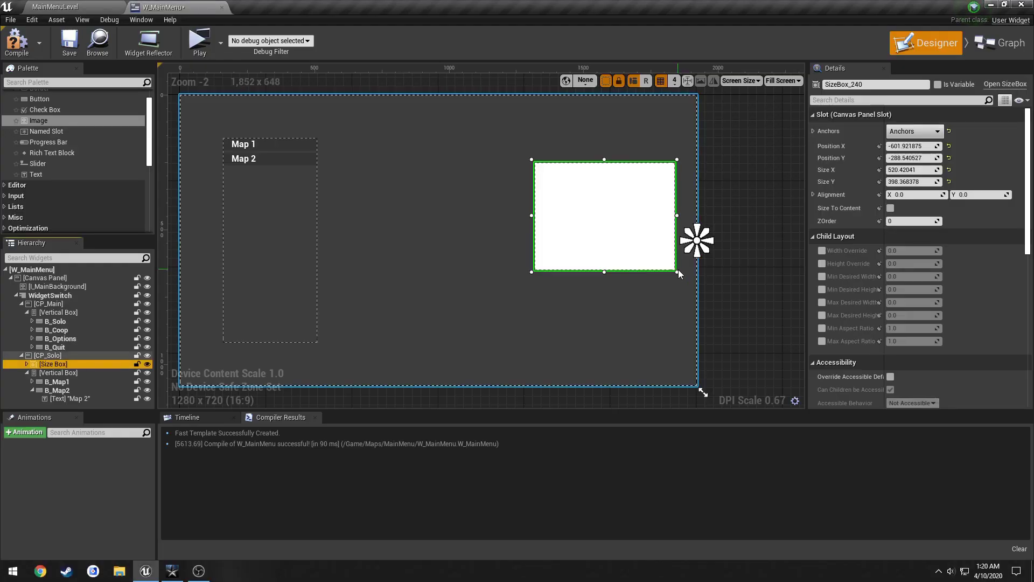
pyautogui.moveTo(677, 270); pyautogui.dragTo(639, 259)
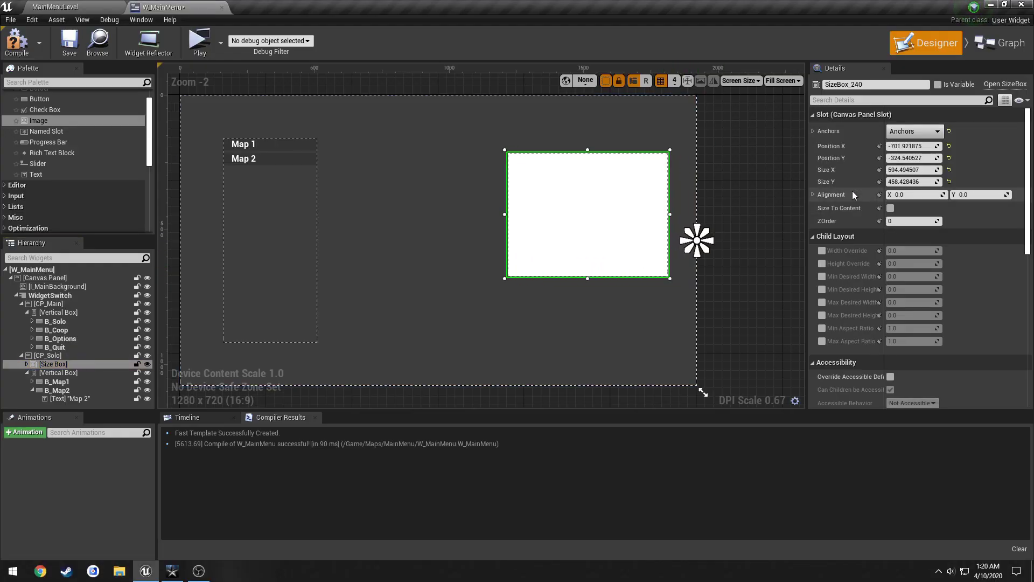
# - Set the map-image Size Box to 600 by 600
pyautogui.click(906, 171)
pyautogui.write('600')
pyautogui.press('Tab')
pyautogui.write('600')
pyautogui.press('Return')
# - Roughly reposition the square box on the canvas, comparing it with the game's mission select
pyautogui.moveTo(600, 238); pyautogui.dragTo(619, 191)
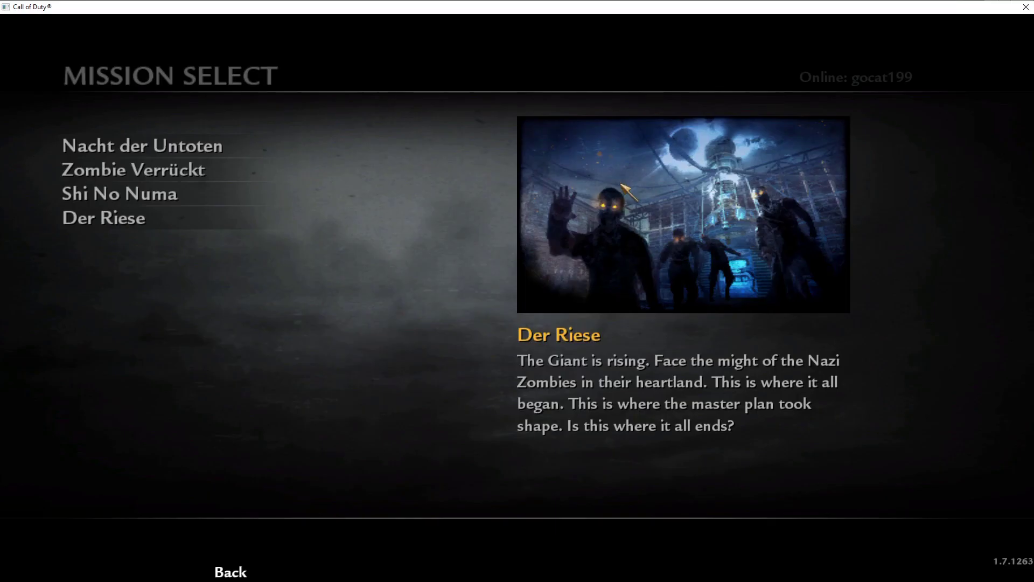
pyautogui.hotkey('alt', 'Tab')
pyautogui.moveTo(607, 192); pyautogui.dragTo(576, 190)
pyautogui.hotkey('alt', 'Tab')
pyautogui.hotkey('alt', 'Tab')
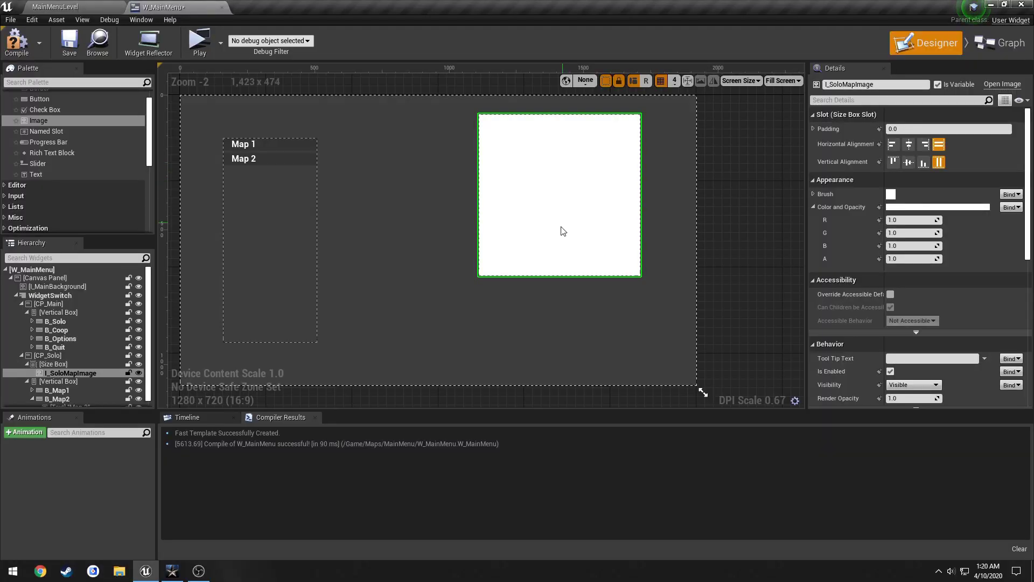
pyautogui.click(492, 247)
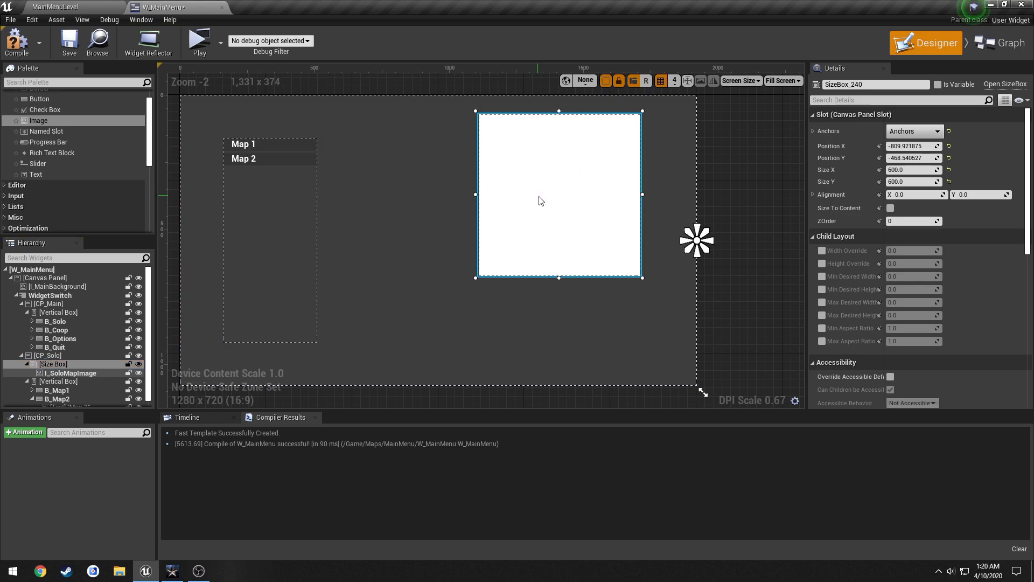
pyautogui.moveTo(540, 201); pyautogui.dragTo(535, 208)
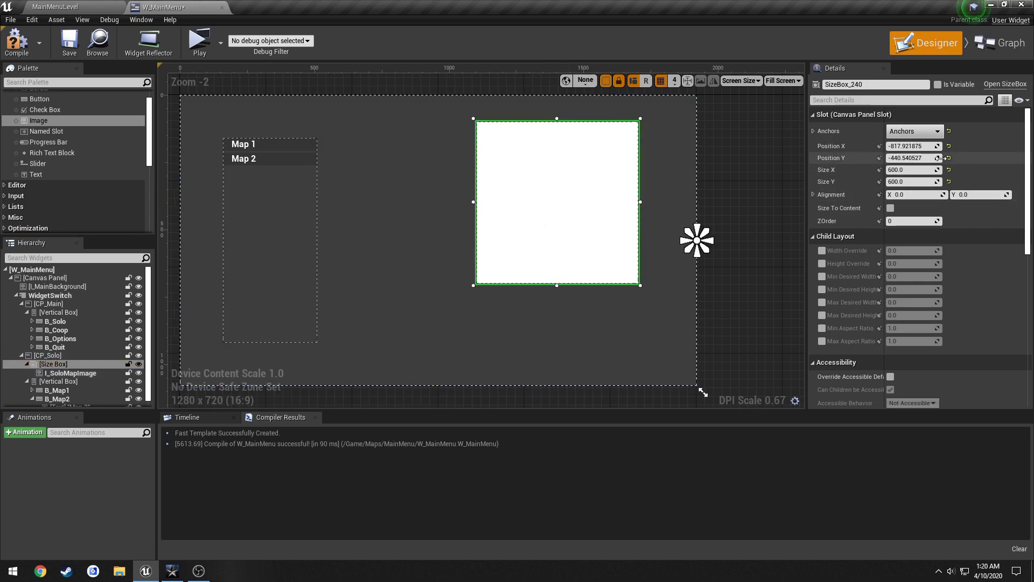
# - Set the box's position to X -800, Y -400, then compile and save W_MainMenu
pyautogui.click(915, 146)
pyautogui.write('-8')
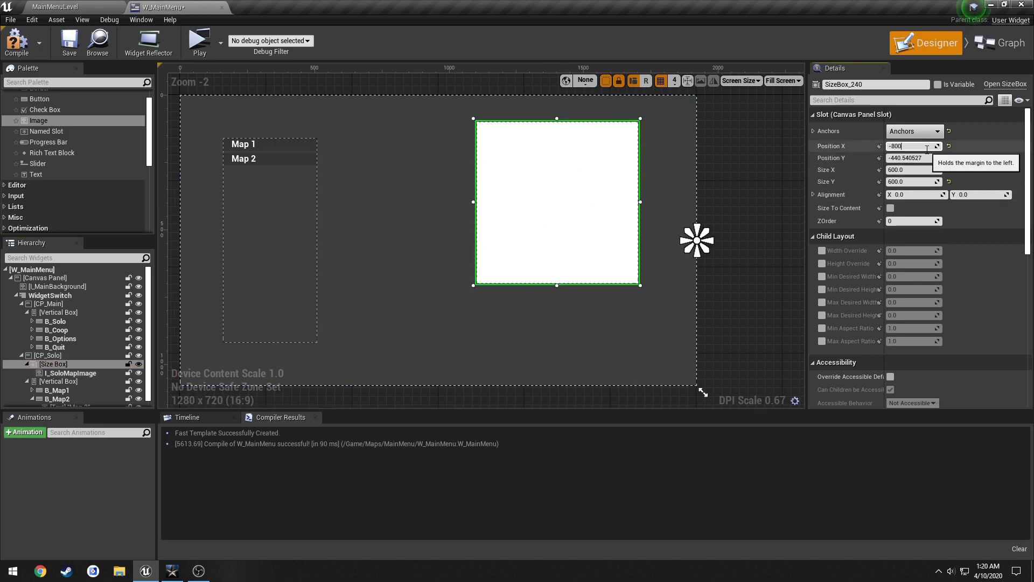
pyautogui.write('00')
pyautogui.press('Tab')
pyautogui.write('-')
pyautogui.press('Return')
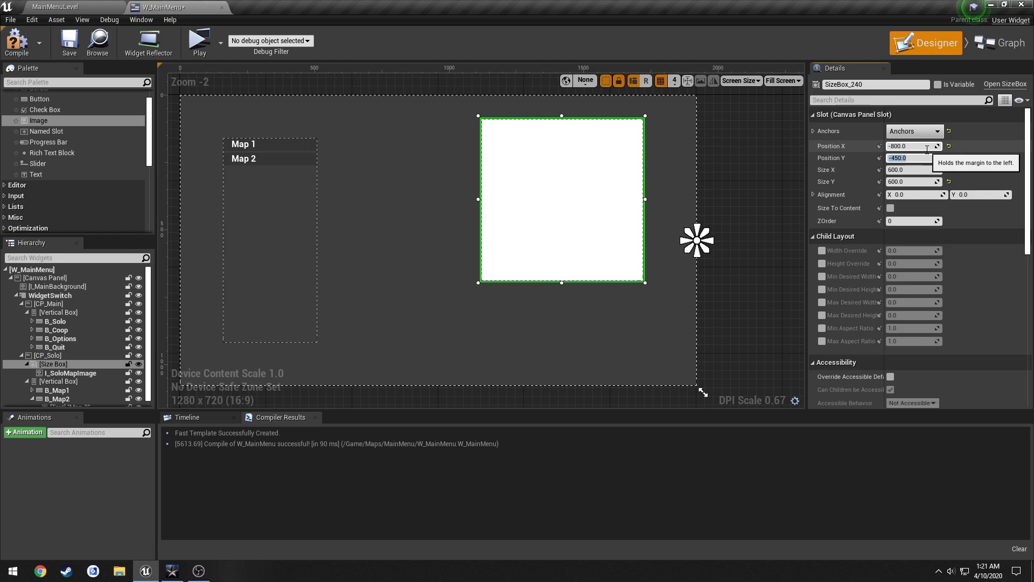
pyautogui.write('400')
pyautogui.press('Home')
pyautogui.write('-')
pyautogui.press('Return')
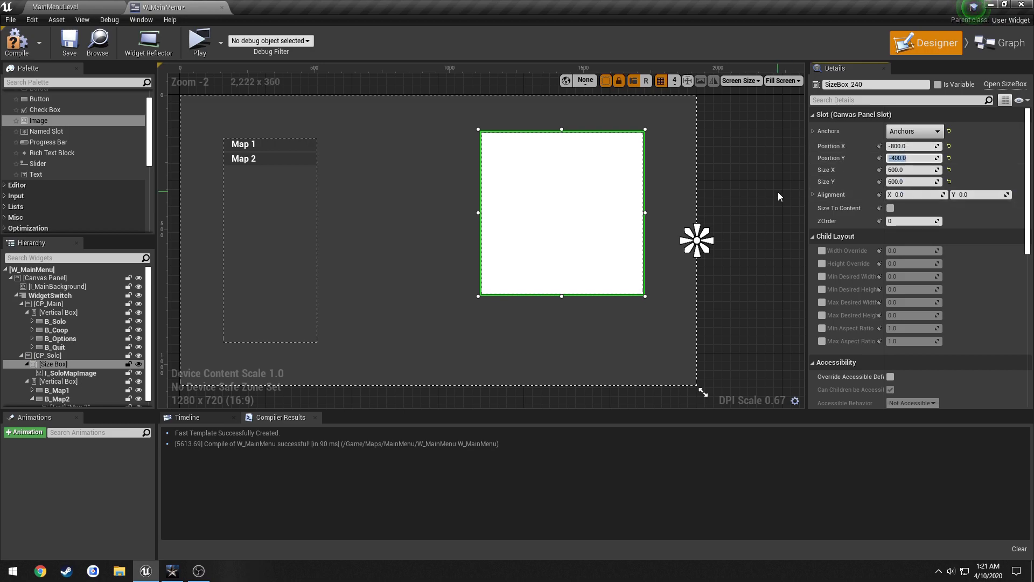
pyautogui.click(17, 42)
pyautogui.click(69, 42)
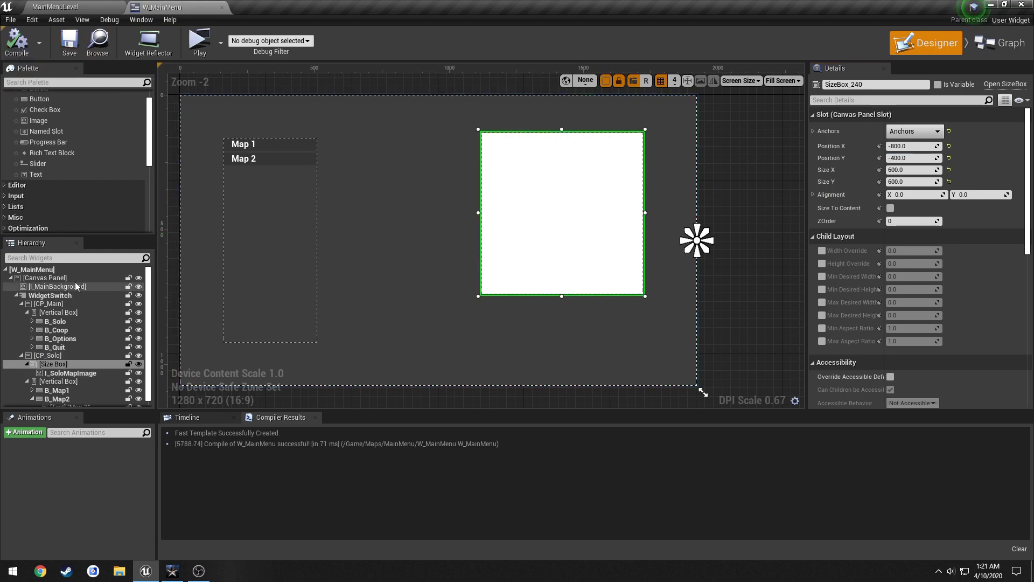
# - Add a Text block to CP_Solo and name it TB_SoloMapName
pyautogui.click(48, 173)
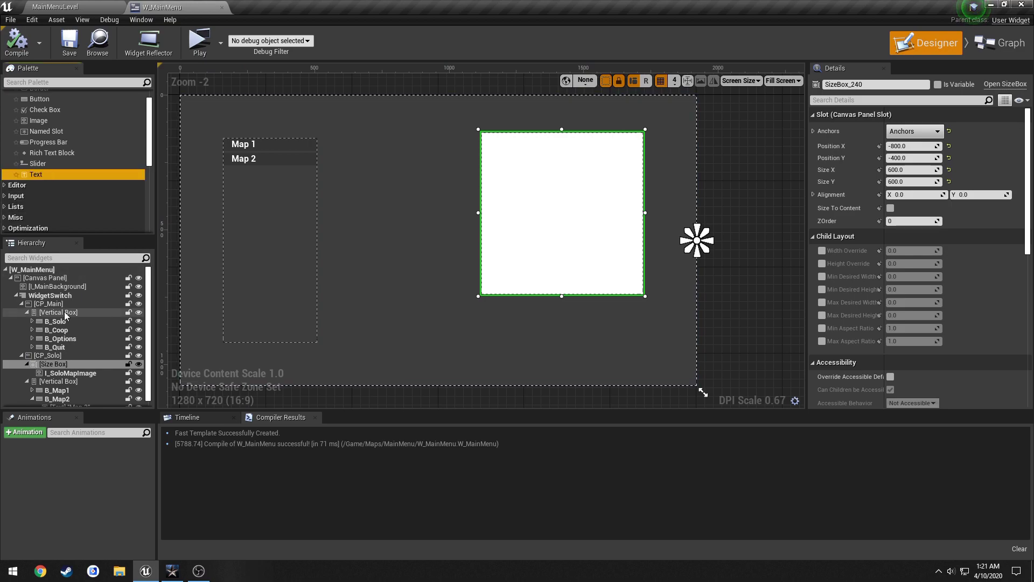
pyautogui.moveTo(36, 177); pyautogui.dragTo(49, 357)
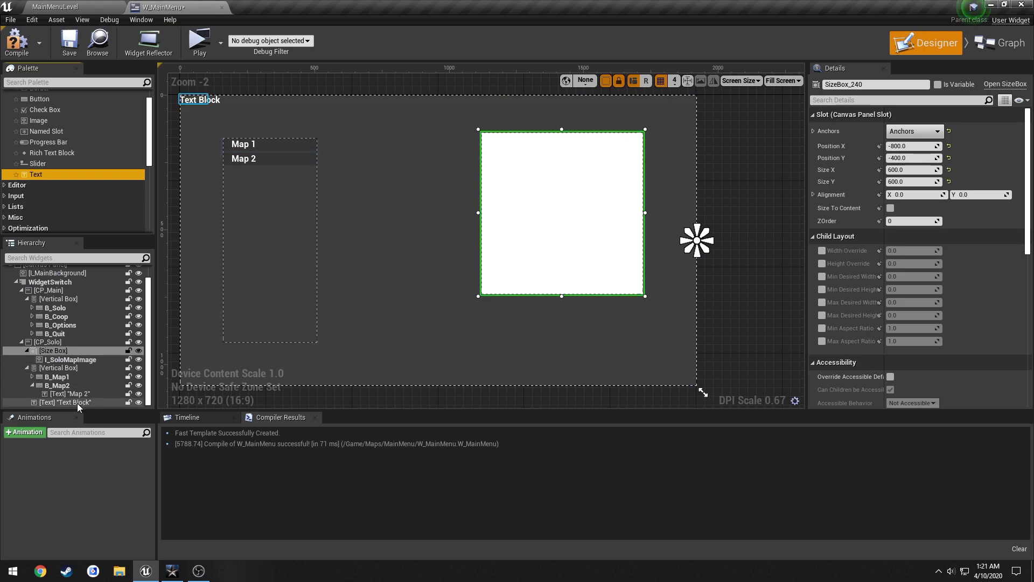
pyautogui.click(880, 84)
pyautogui.write('T')
pyautogui.write('B_SMapN')
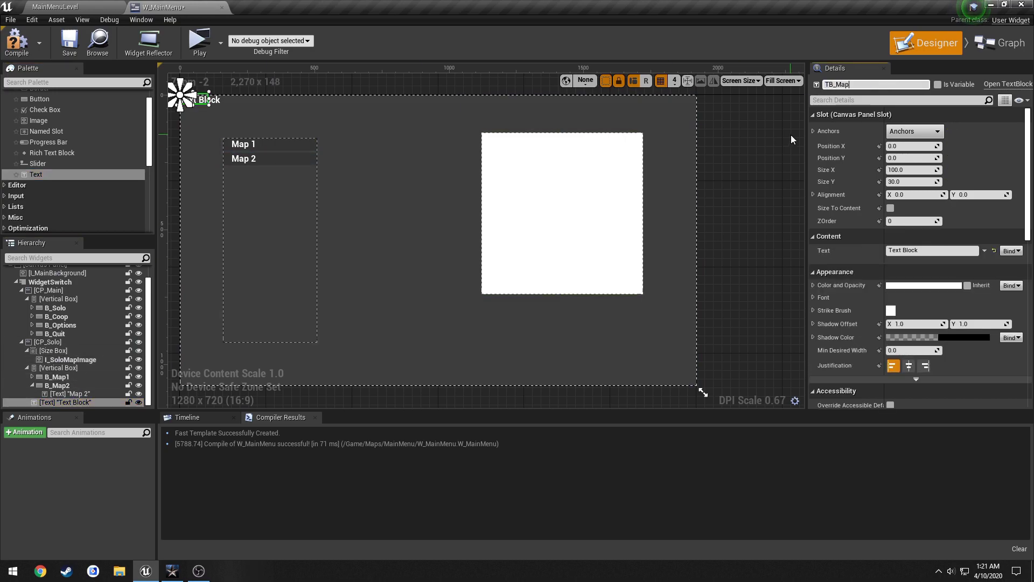
pyautogui.write('ame')
pyautogui.press('Left')
pyautogui.press('Left')
pyautogui.press('Left')
pyautogui.press('Left')
pyautogui.press('Left')
pyautogui.press('Left')
pyautogui.press('Left')
pyautogui.write('Solo')
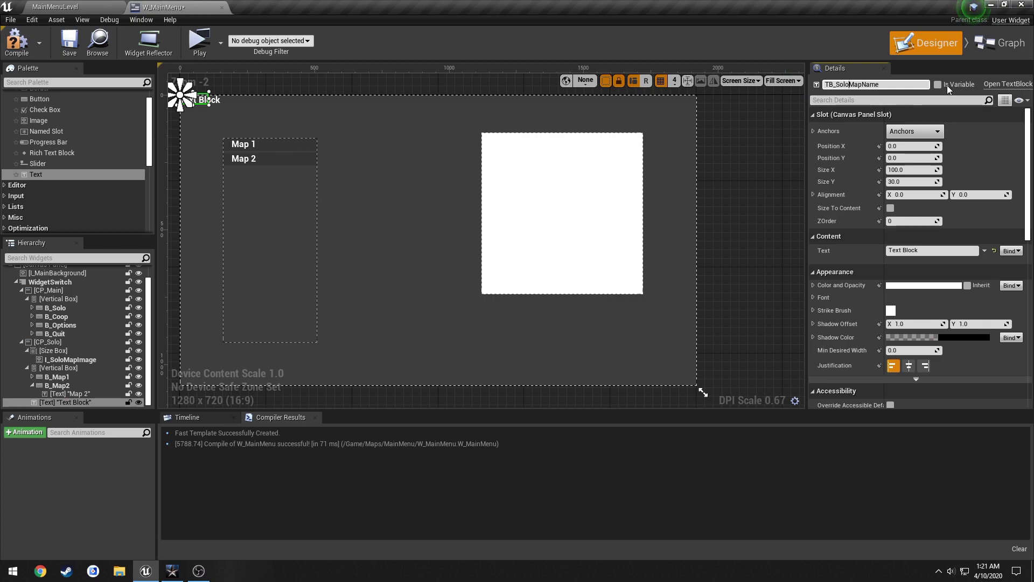
pyautogui.press('Return')
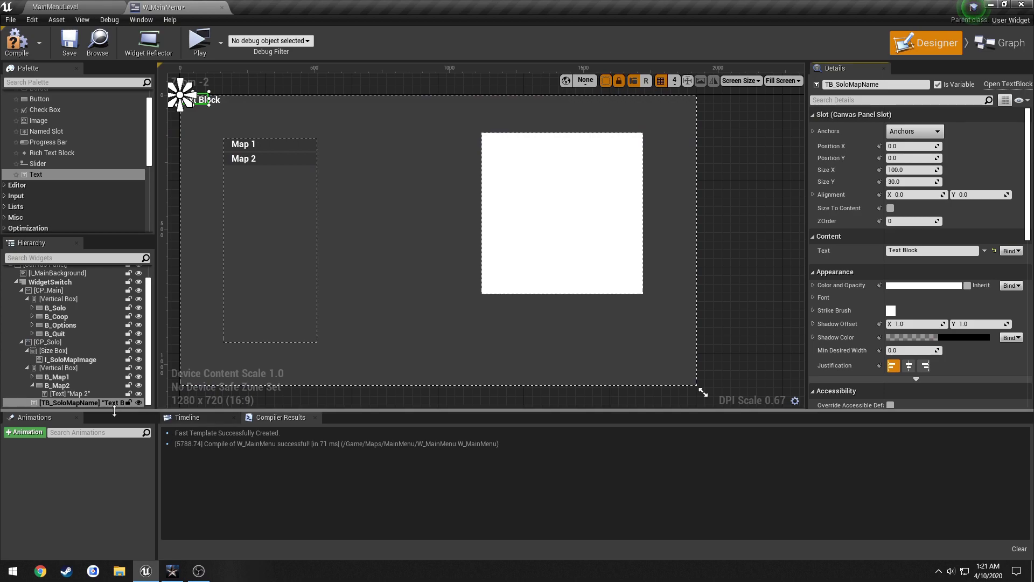
# - Widen TB_SoloMapName to about 200, place it below the white map image and anchor it
pyautogui.click(105, 403)
pyautogui.moveTo(209, 102); pyautogui.dragTo(279, 148)
pyautogui.scroll(2, 279, 148)
pyautogui.scroll(4, 279, 148)
pyautogui.moveTo(269, 146); pyautogui.dragTo(350, 156, button='right')
pyautogui.moveTo(438, 167); pyautogui.dragTo(553, 160)
pyautogui.moveTo(494, 180); pyautogui.dragTo(494, 176)
pyautogui.scroll(-5, 500, 183)
pyautogui.moveTo(483, 189); pyautogui.dragTo(362, 138, button='right')
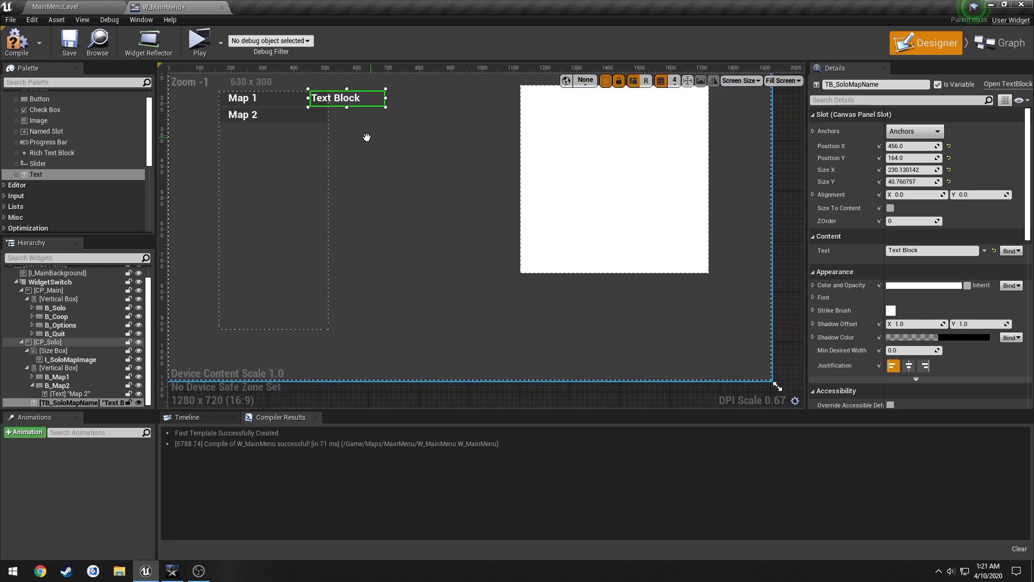
pyautogui.moveTo(369, 106); pyautogui.dragTo(579, 286)
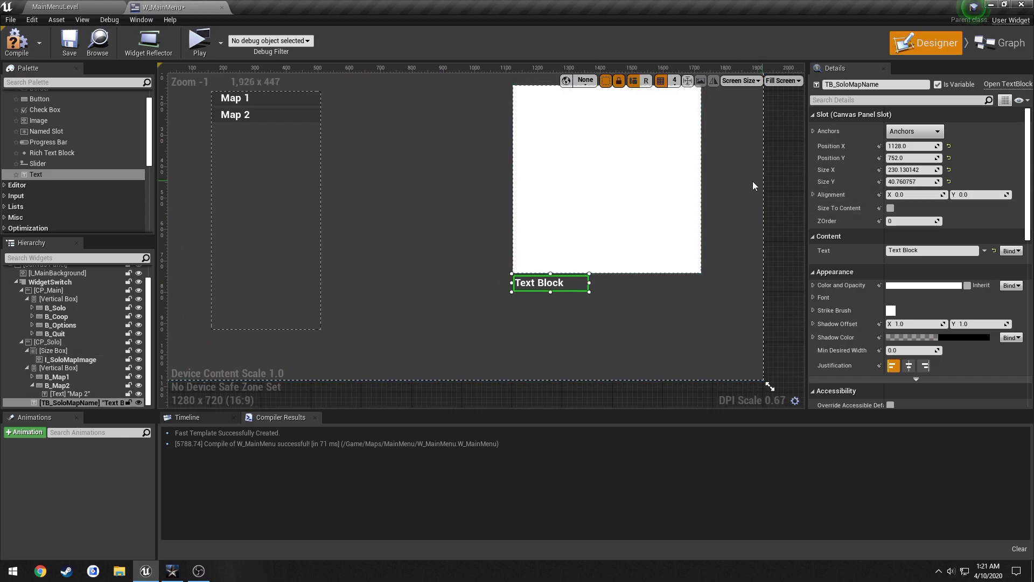
pyautogui.click(914, 131)
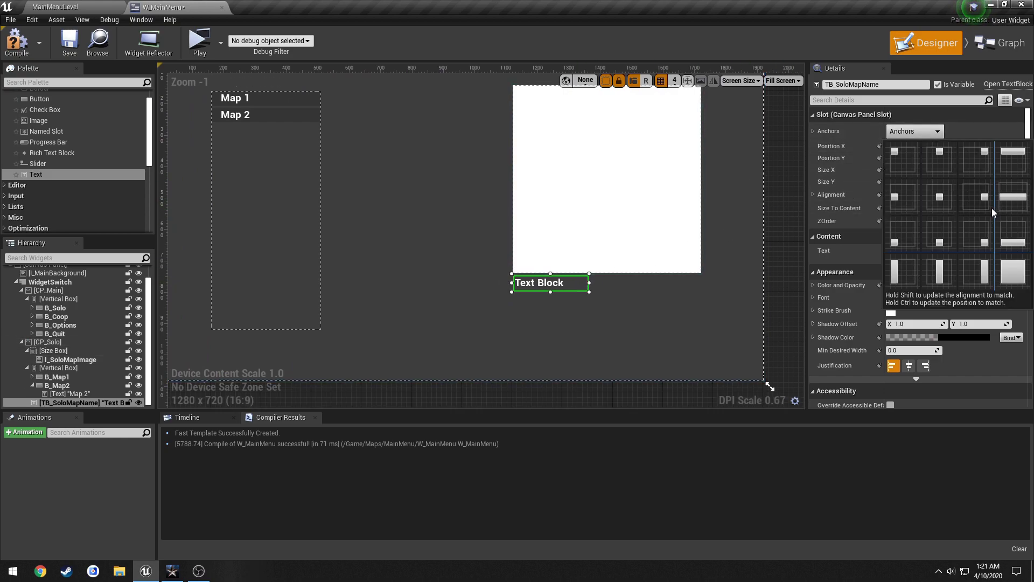
pyautogui.click(982, 195)
# - Nudge the label snugly under the image and set its text to 'Map Name'
pyautogui.click(653, 218)
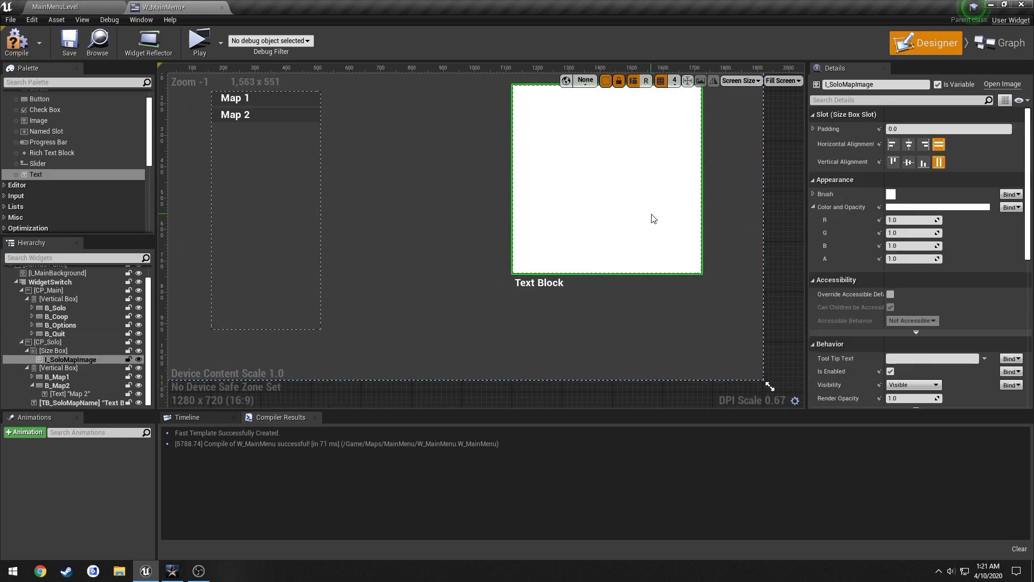
pyautogui.click(576, 283)
pyautogui.scroll(8, 577, 283)
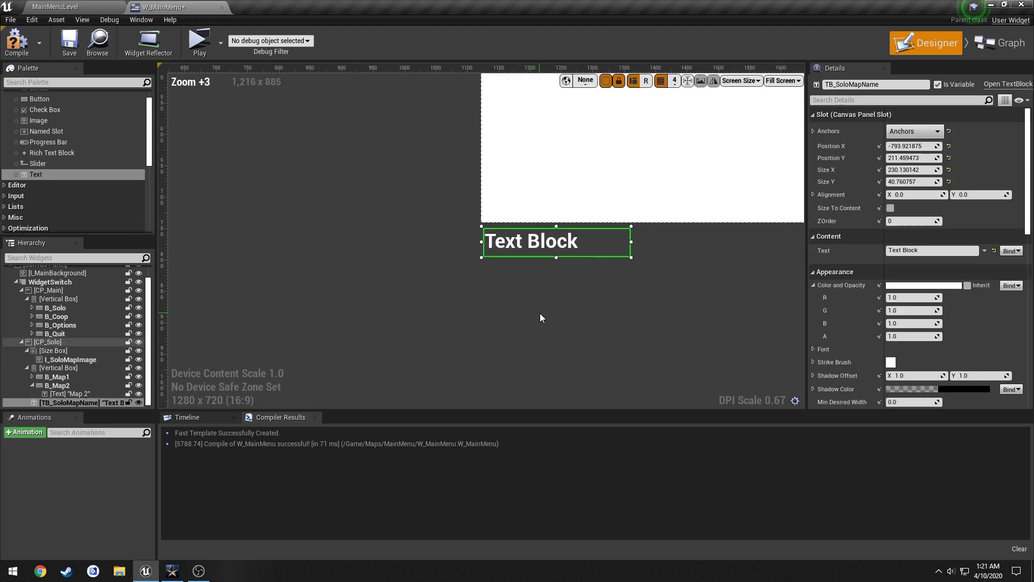
pyautogui.moveTo(612, 235); pyautogui.dragTo(615, 237)
pyautogui.click(424, 255)
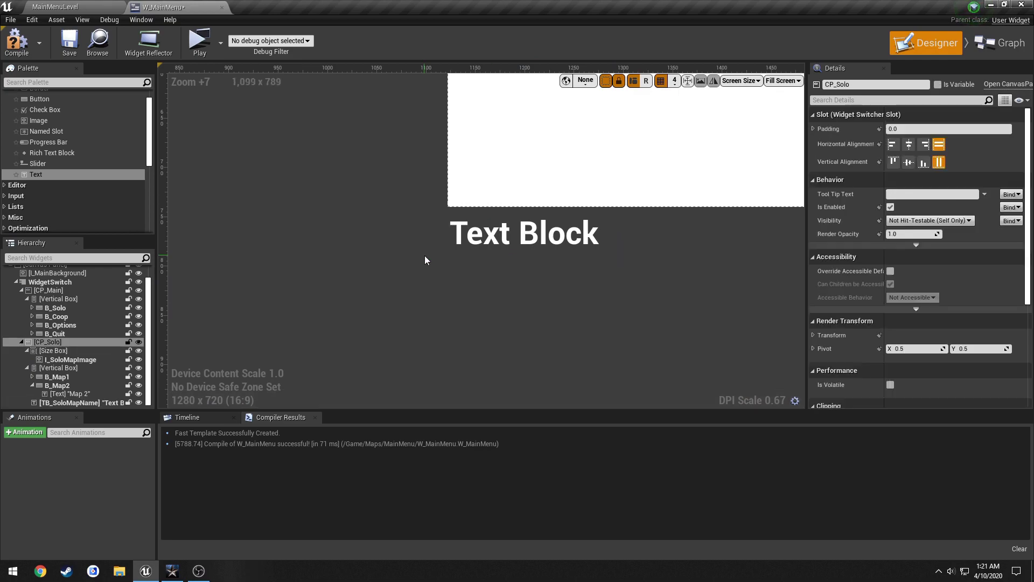
pyautogui.click(555, 239)
pyautogui.scroll(-8, 555, 240)
pyautogui.click(932, 251)
pyautogui.write('Map Name')
pyautogui.press('Return')
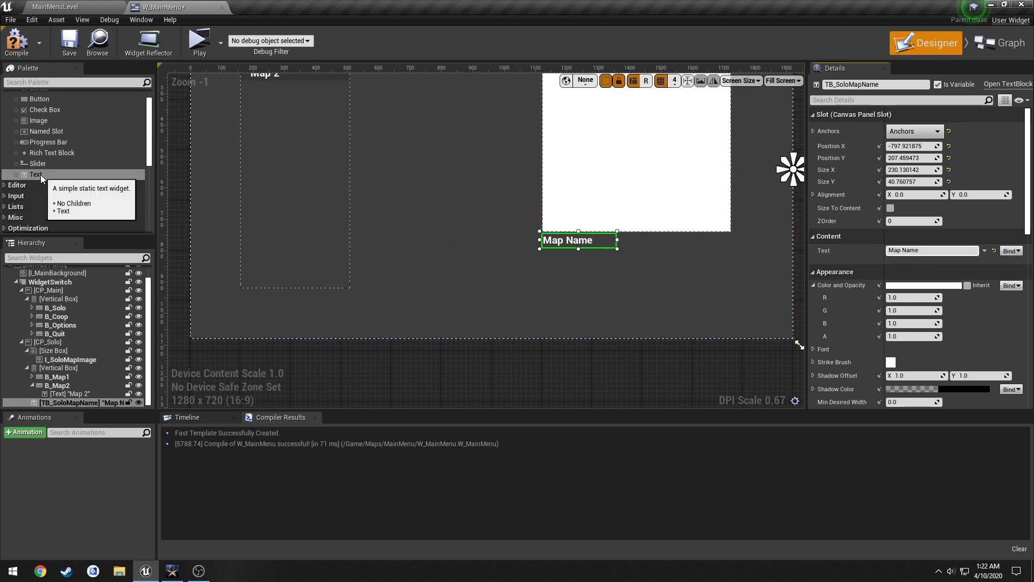
# - Add another Text block named TB_SoloMapDescription and tick Is Variable
pyautogui.moveTo(41, 178); pyautogui.dragTo(51, 345)
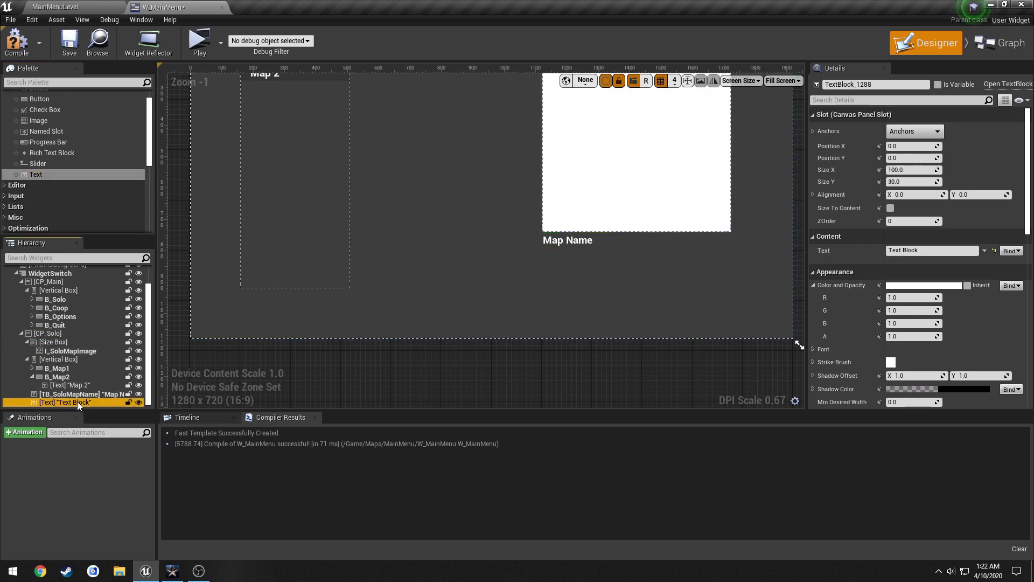
pyautogui.click(883, 85)
pyautogui.write('TB')
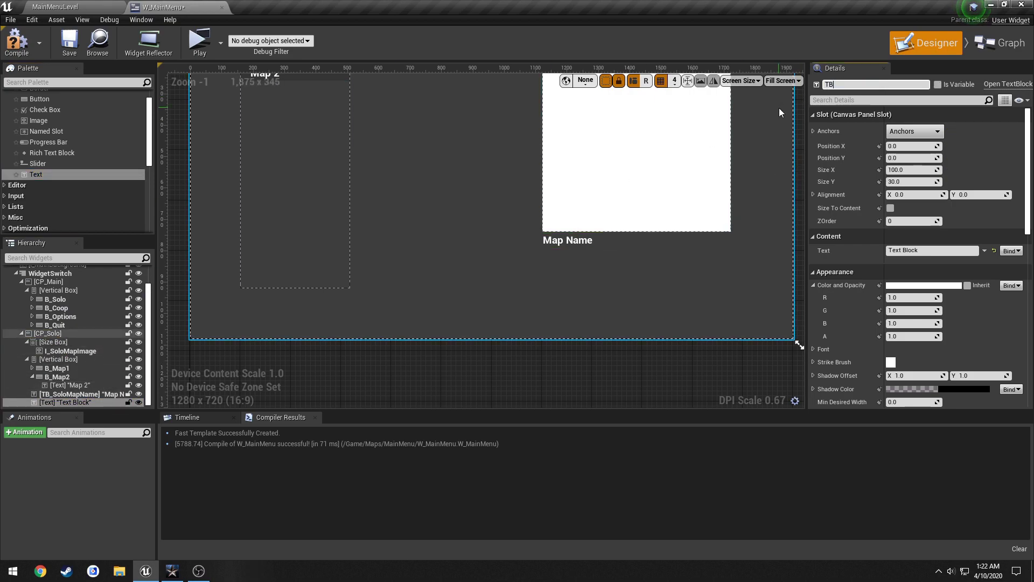
pyautogui.write('_SoloMapDescription')
pyautogui.press('Return')
pyautogui.click(940, 85)
# - Place the description box directly below Map Name and resize it to about 605×159
pyautogui.click(561, 244)
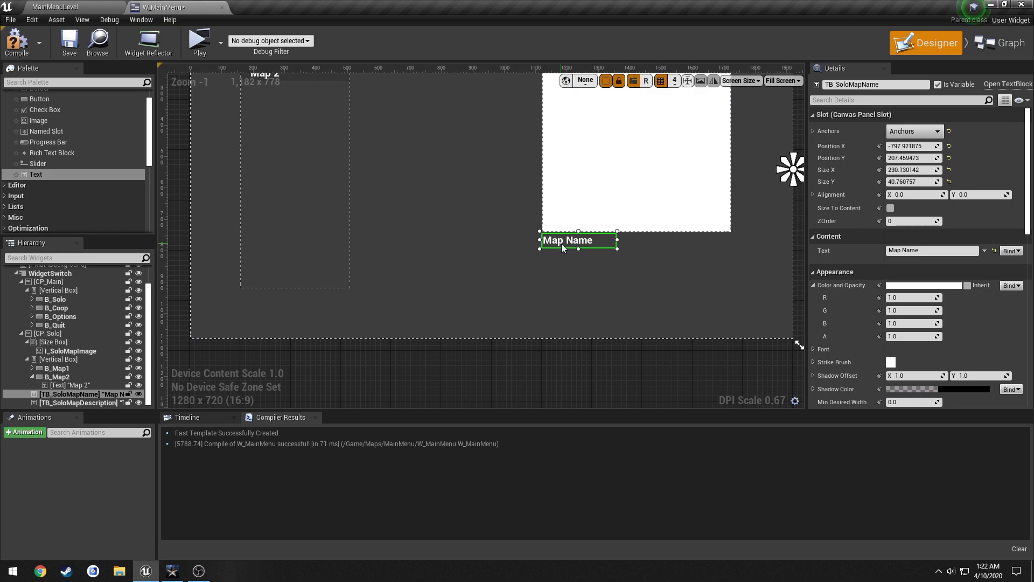
pyautogui.scroll(-1, 436, 202)
pyautogui.click(303, 140)
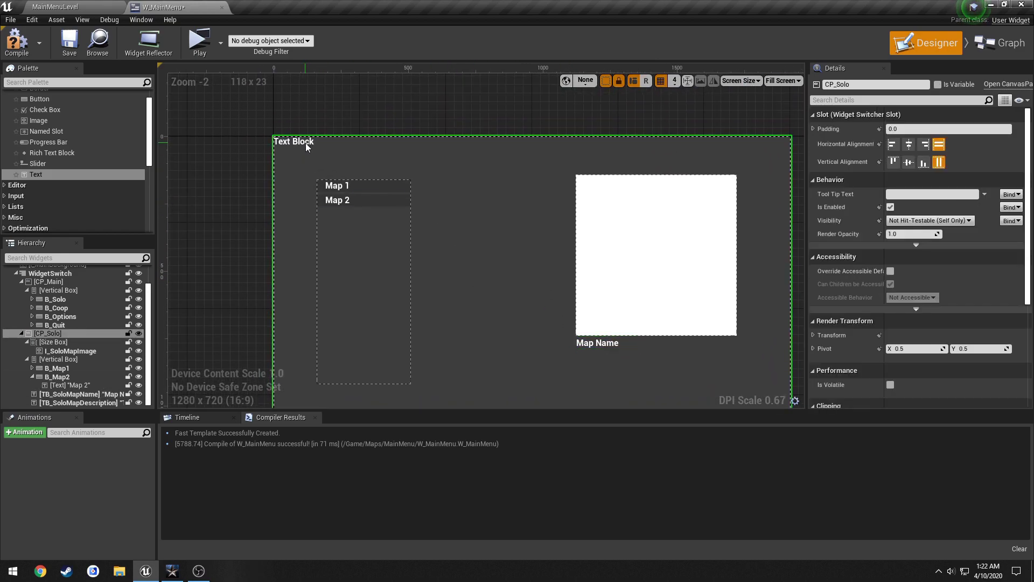
pyautogui.click(89, 402)
pyautogui.moveTo(296, 140); pyautogui.dragTo(600, 355)
pyautogui.moveTo(637, 343); pyautogui.dragTo(562, 293, button='right')
pyautogui.scroll(2, 610, 294)
pyautogui.moveTo(489, 277); pyautogui.dragTo(669, 345)
pyautogui.hotkey('alt', 'Tab')
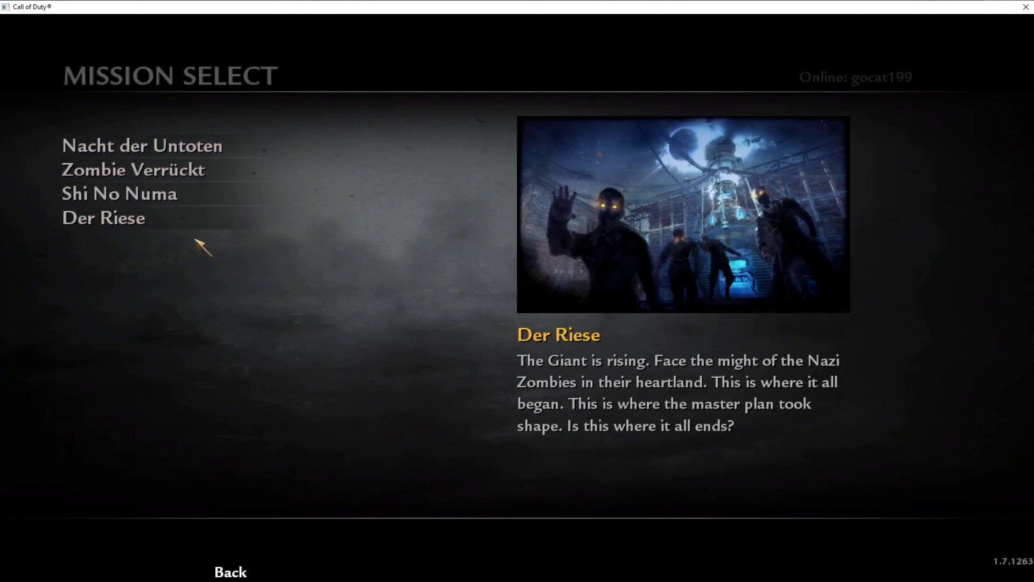
pyautogui.hotkey('alt', 'Tab')
pyautogui.moveTo(559, 343); pyautogui.dragTo(559, 322)
# - Collapse the image's size box and set the description box width to 600
pyautogui.scroll(2, 696, 293)
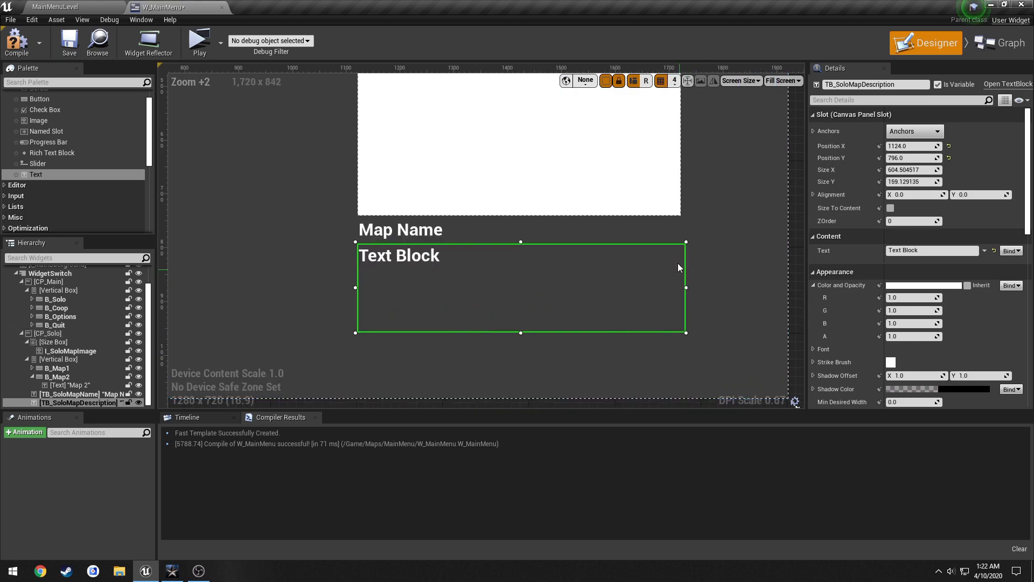
pyautogui.click(637, 210)
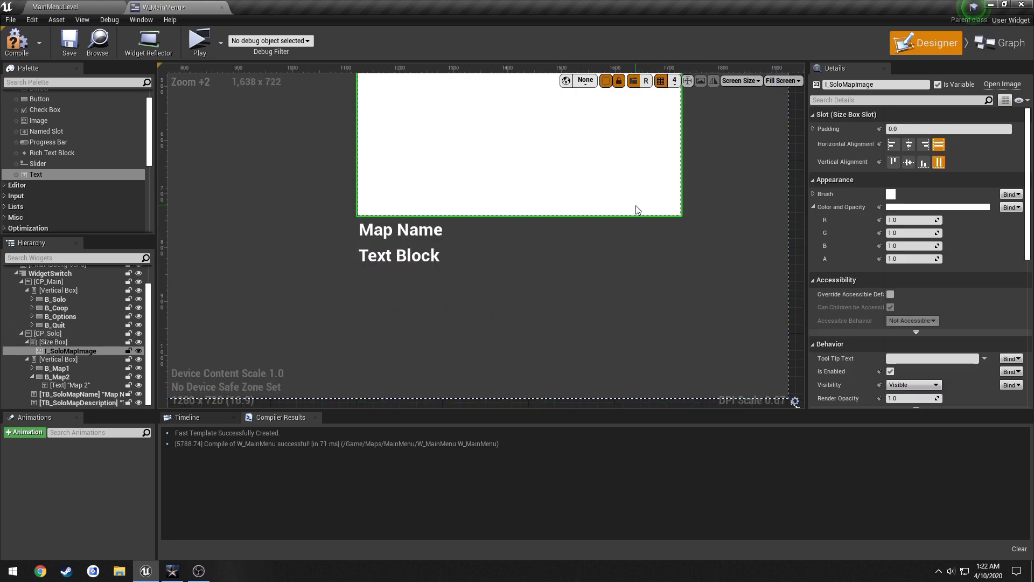
pyautogui.click(55, 343)
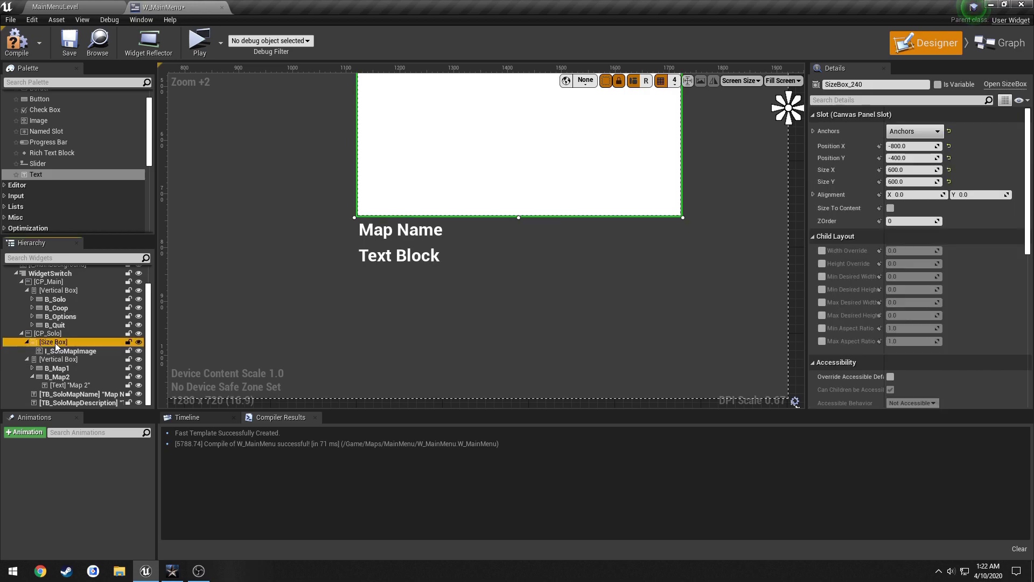
pyautogui.click(27, 342)
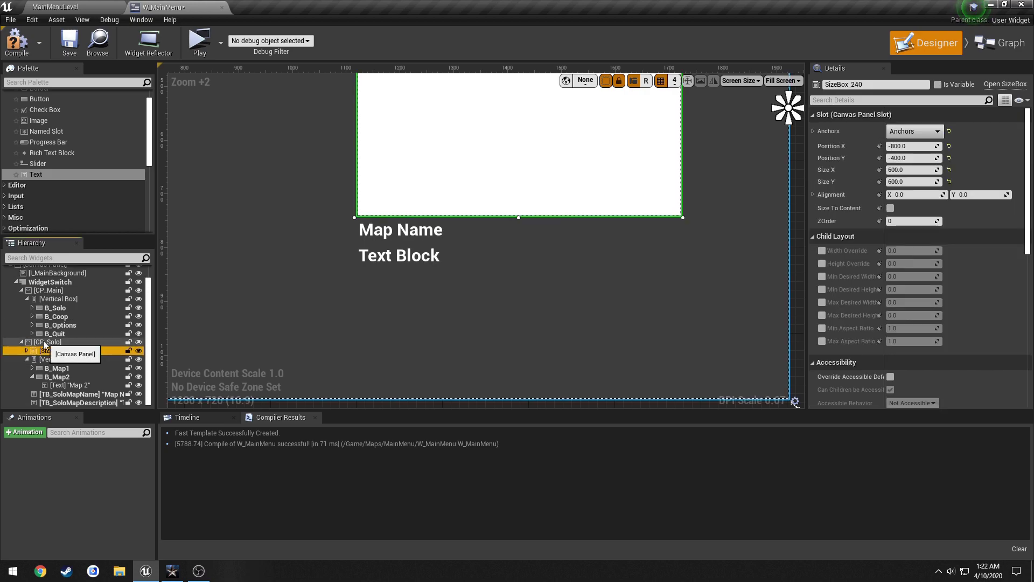
pyautogui.click(83, 403)
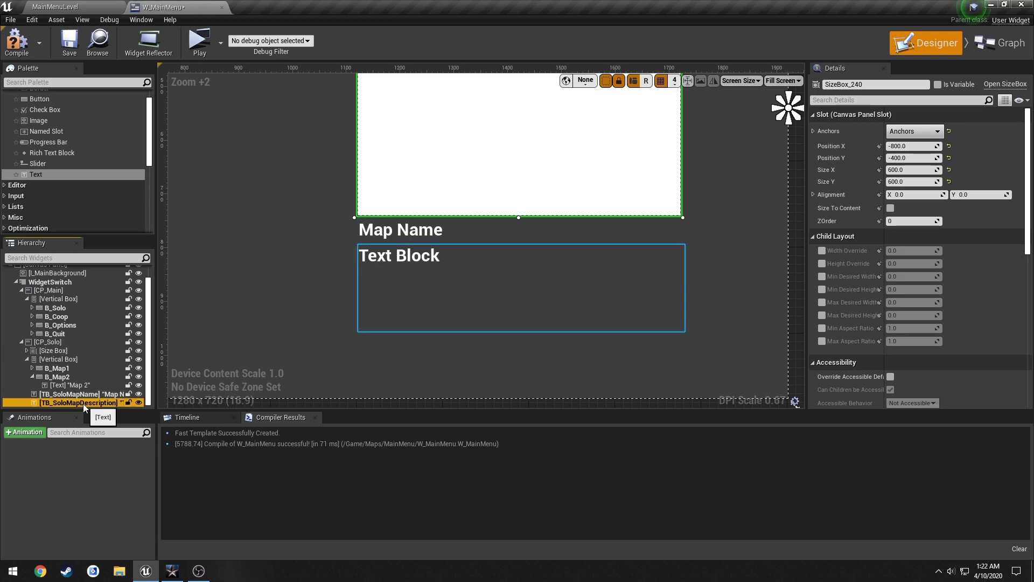
pyautogui.click(921, 171)
pyautogui.write('600')
pyautogui.press('Tab')
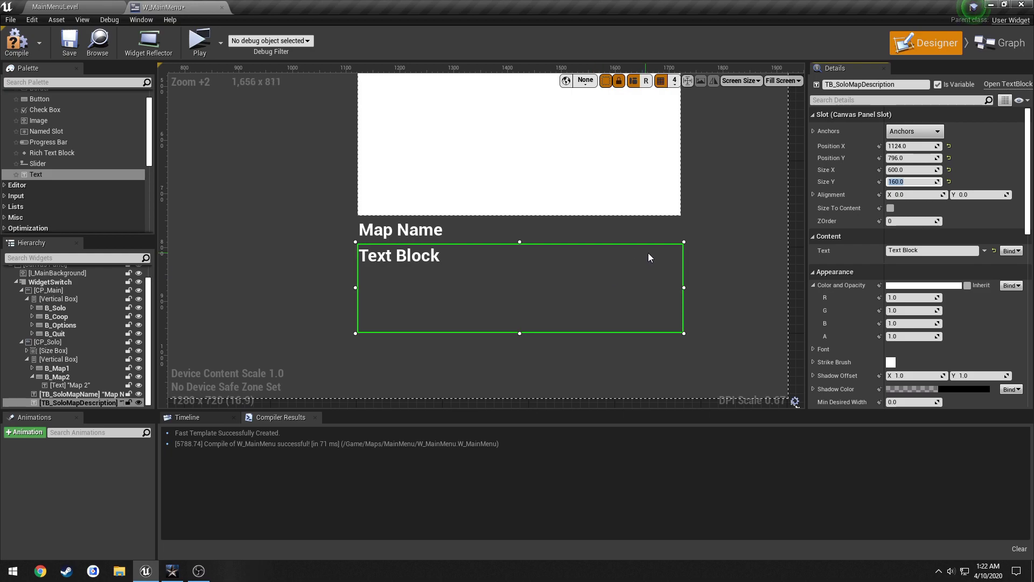
# - Anchor the description box at right-centre, matching Map Name
pyautogui.click(474, 228)
pyautogui.click(480, 254)
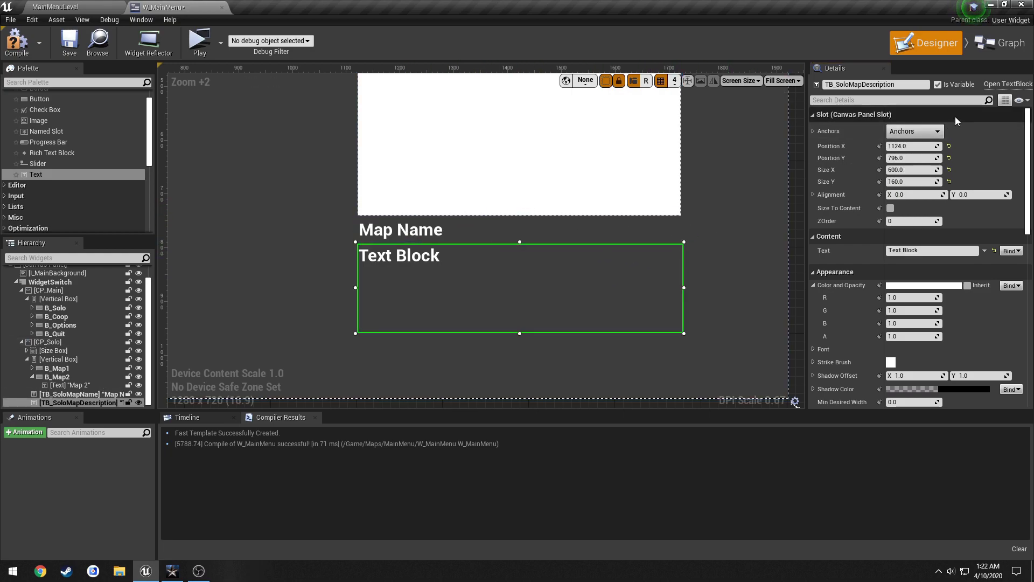
pyautogui.click(914, 130)
pyautogui.click(976, 197)
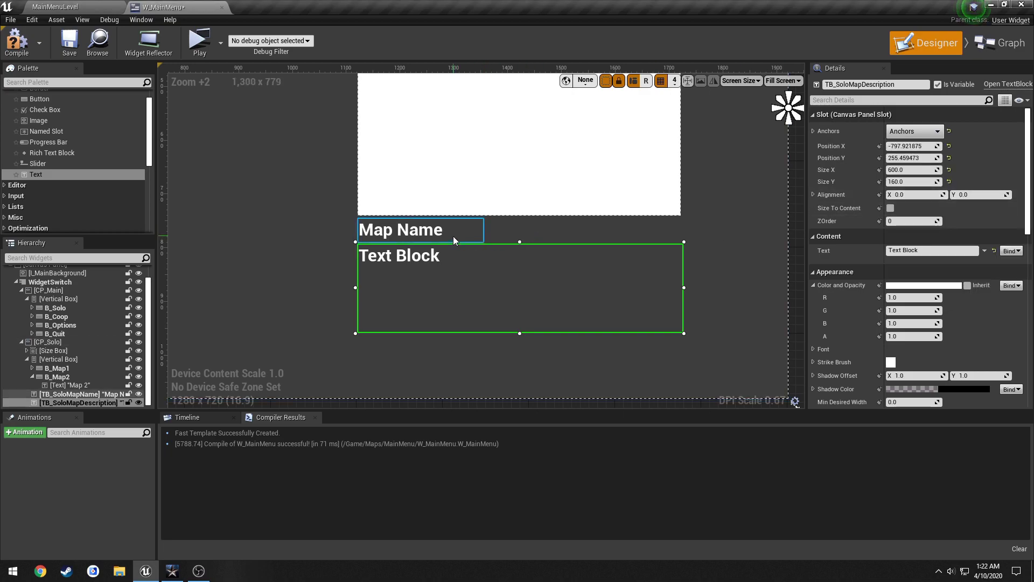
# - Compile and save the W_MainMenu widget blueprint
pyautogui.scroll(3, 453, 237)
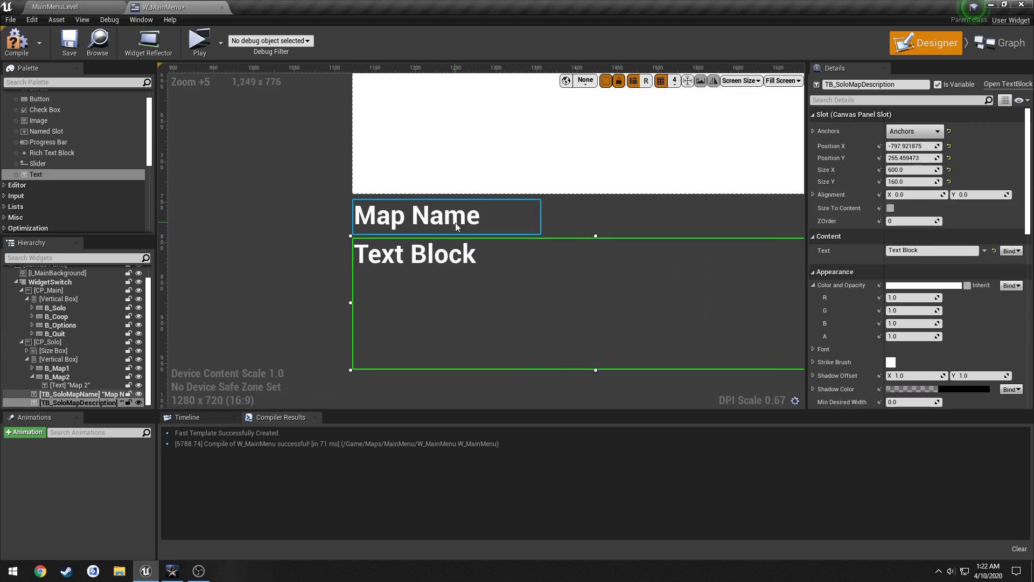
pyautogui.scroll(-8, 454, 223)
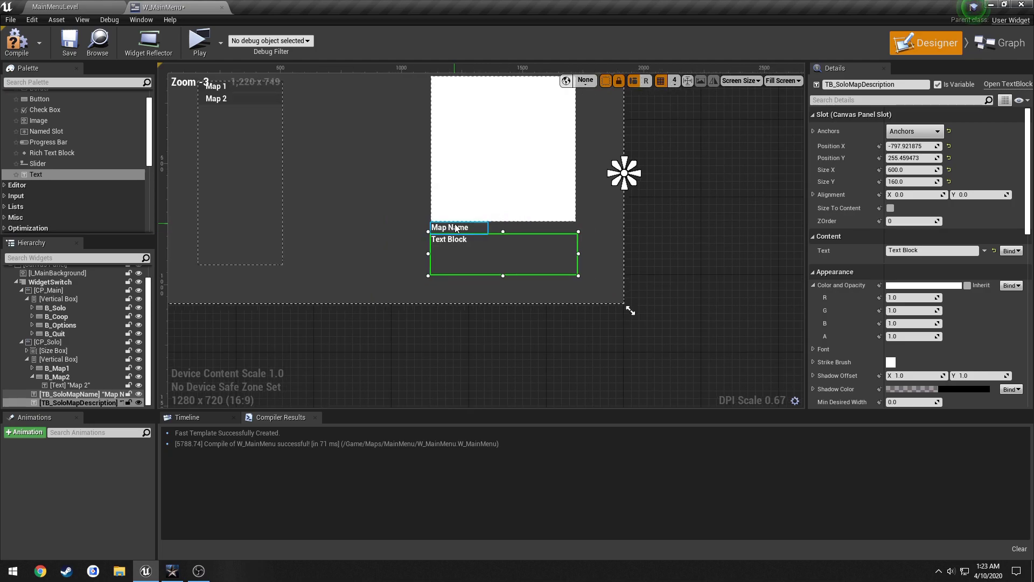
pyautogui.click(16, 42)
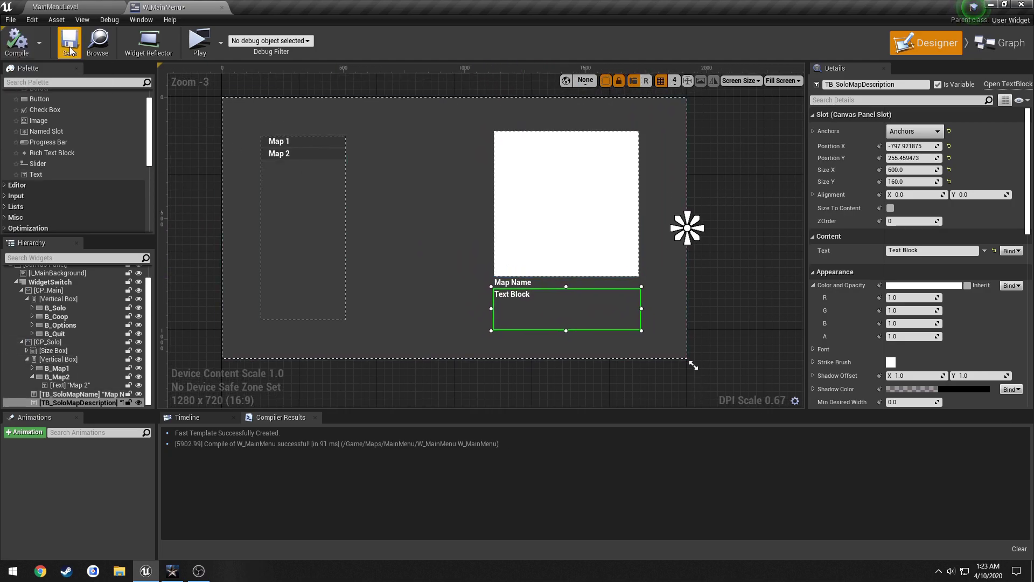
pyautogui.click(69, 42)
pyautogui.click(742, 231)
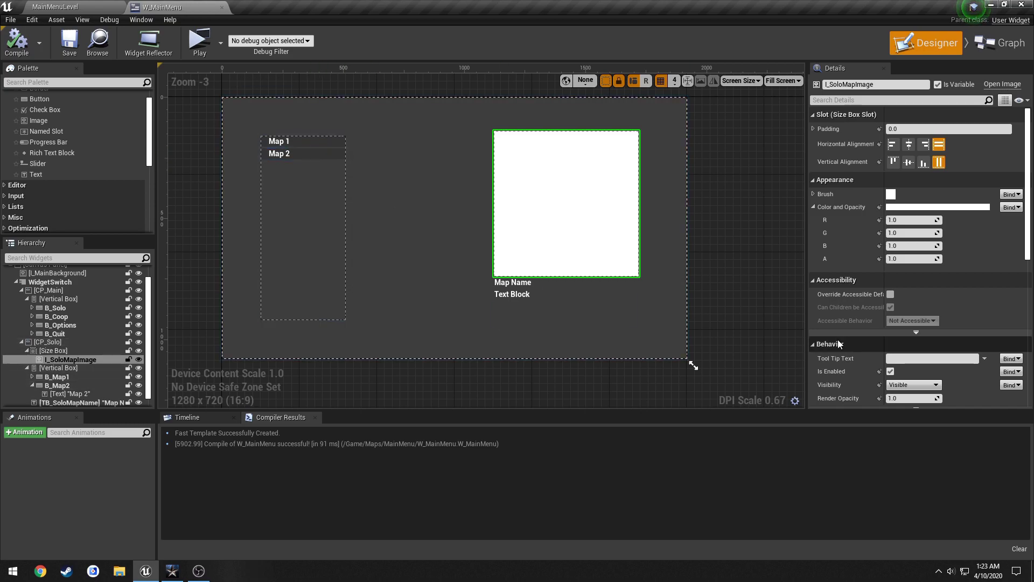
pyautogui.click(715, 268)
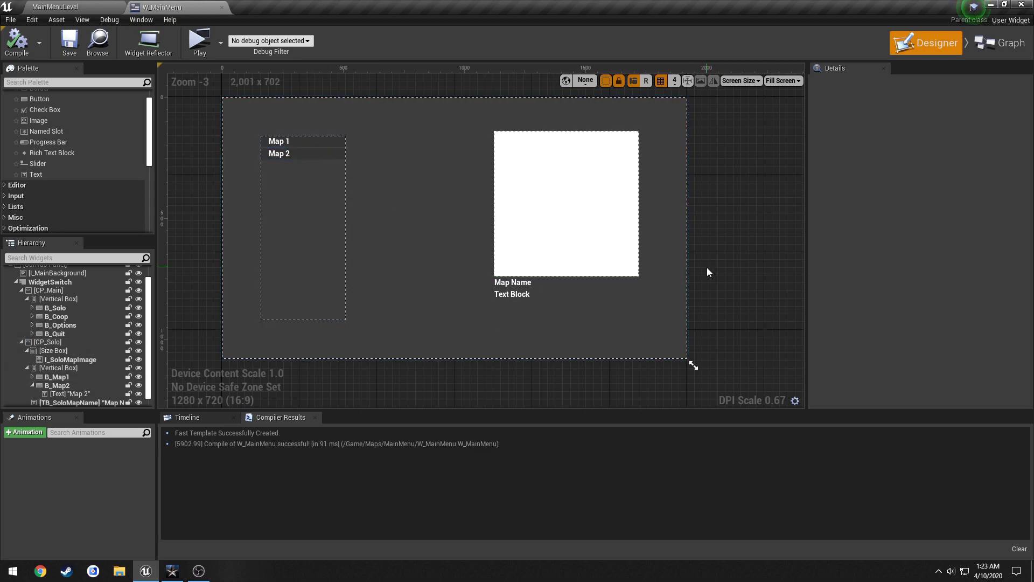
# - Collapse CP_Solo, show CP_Main, and move to the W_MainMenu Event Graph
pyautogui.click(21, 341)
pyautogui.click(47, 304)
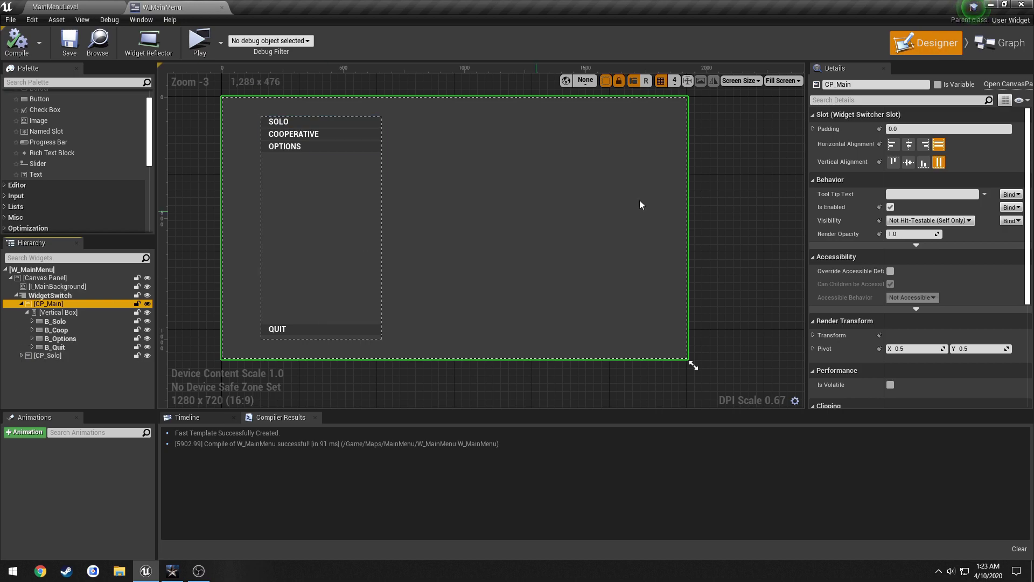
pyautogui.click(998, 43)
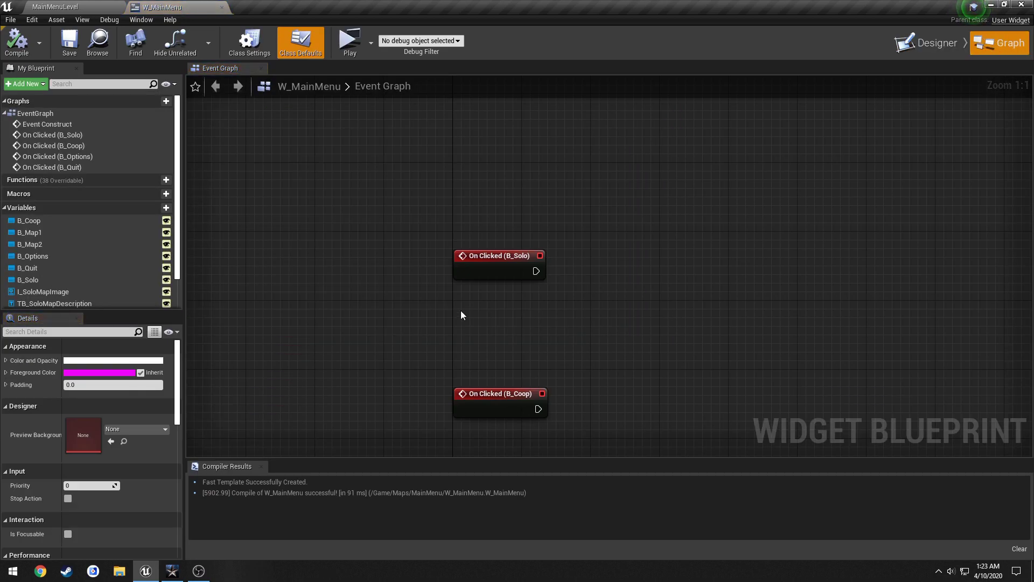
pyautogui.moveTo(462, 312); pyautogui.dragTo(374, 280, button='right')
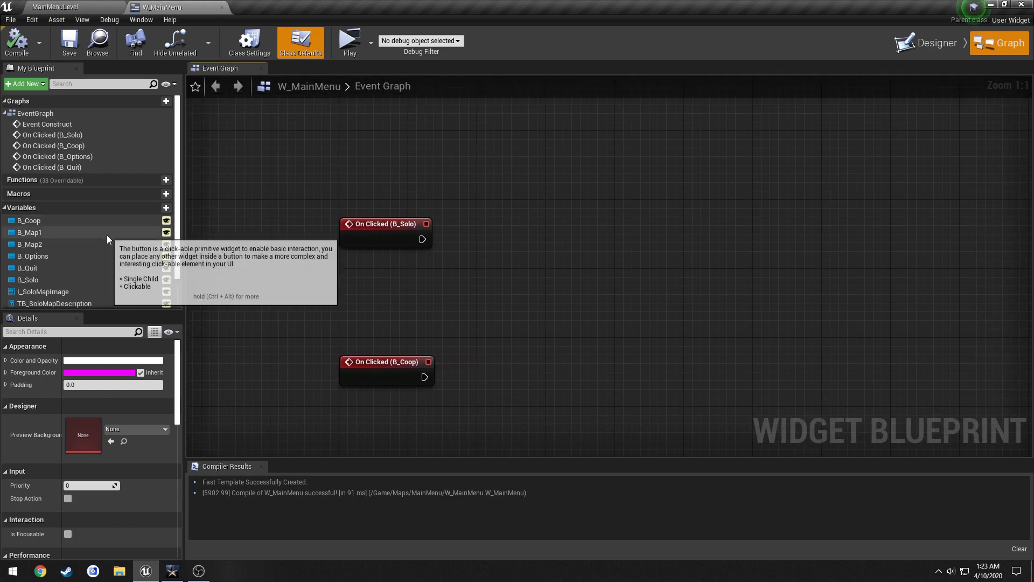
pyautogui.scroll(-1, 115, 222)
pyautogui.scroll(-1, 116, 219)
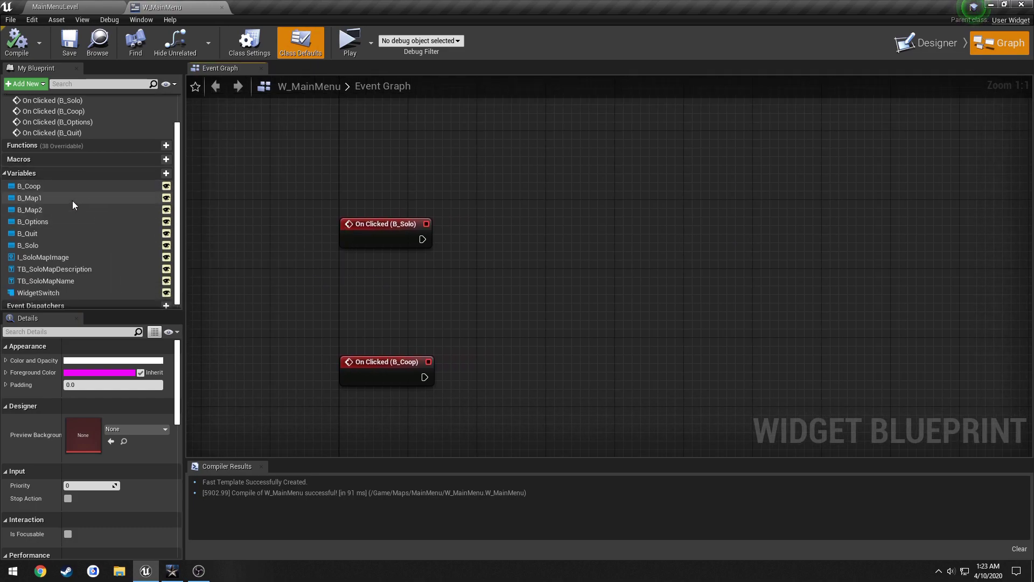
pyautogui.scroll(-1, 67, 196)
# - Add a WidgetSwitch getter and Set Active Widget Index node, wired from On Clicked (B_Solo)
pyautogui.moveTo(37, 290); pyautogui.dragTo(465, 254)
pyautogui.click(401, 266)
pyautogui.write('set')
pyautogui.write('w')
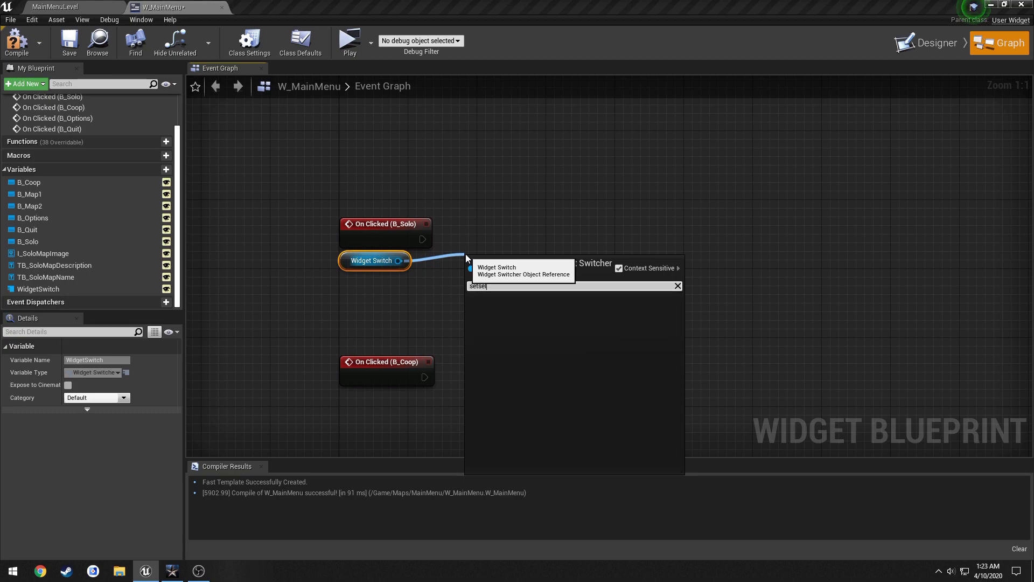
pyautogui.press('BackSpace')
pyautogui.press('BackSpace')
pyautogui.write('lec')
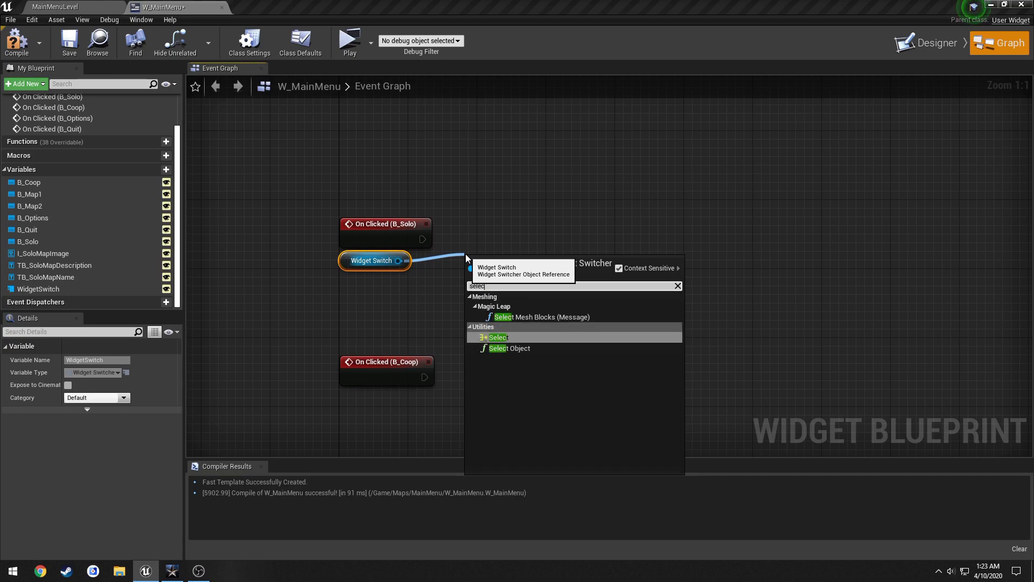
pyautogui.press('BackSpace')
pyautogui.press('BackSpace')
pyautogui.press('BackSpace')
pyautogui.press('BackSpace')
pyautogui.press('BackSpace')
pyautogui.write('index')
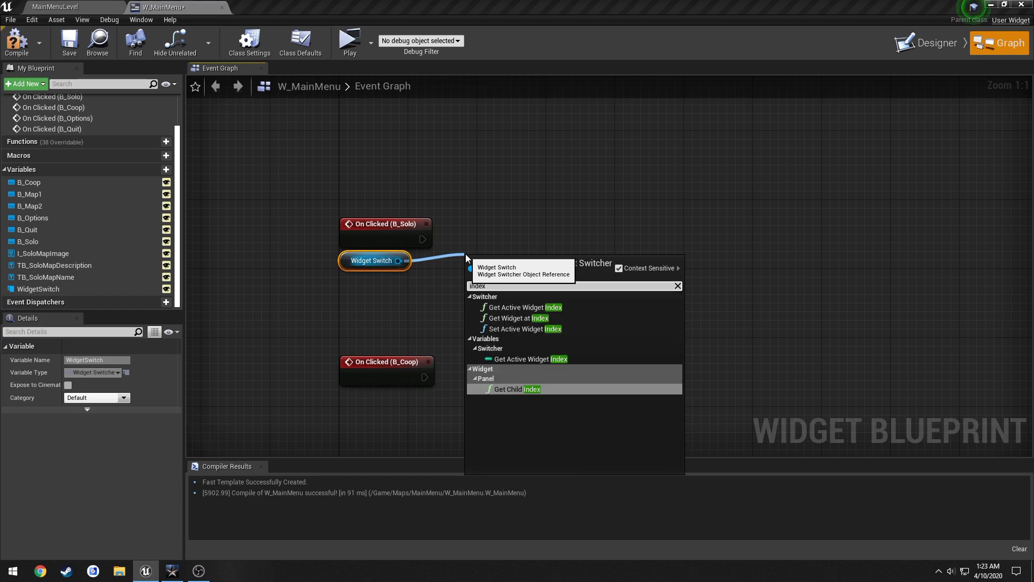
pyautogui.click(544, 331)
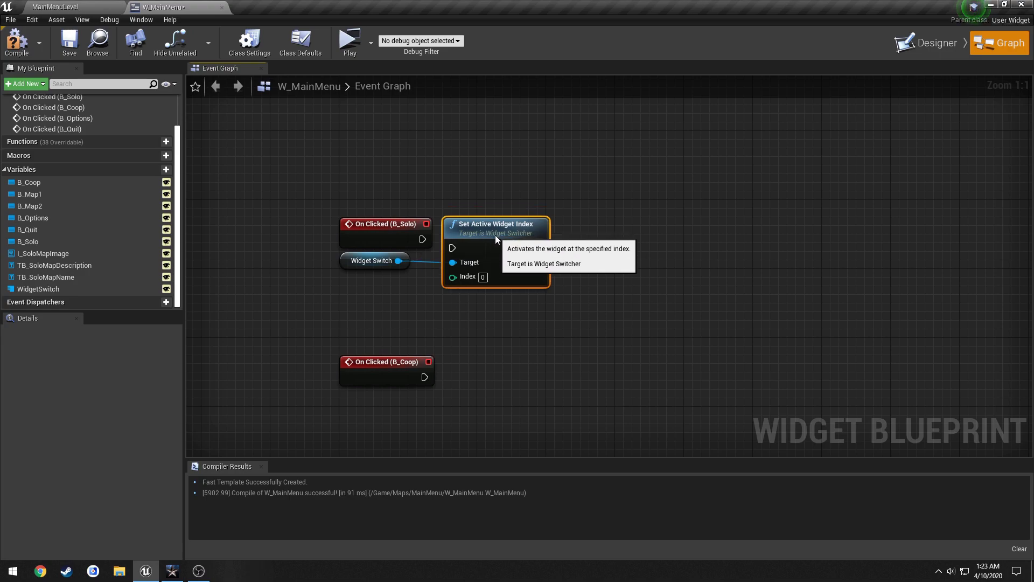
pyautogui.moveTo(451, 247); pyautogui.dragTo(421, 239)
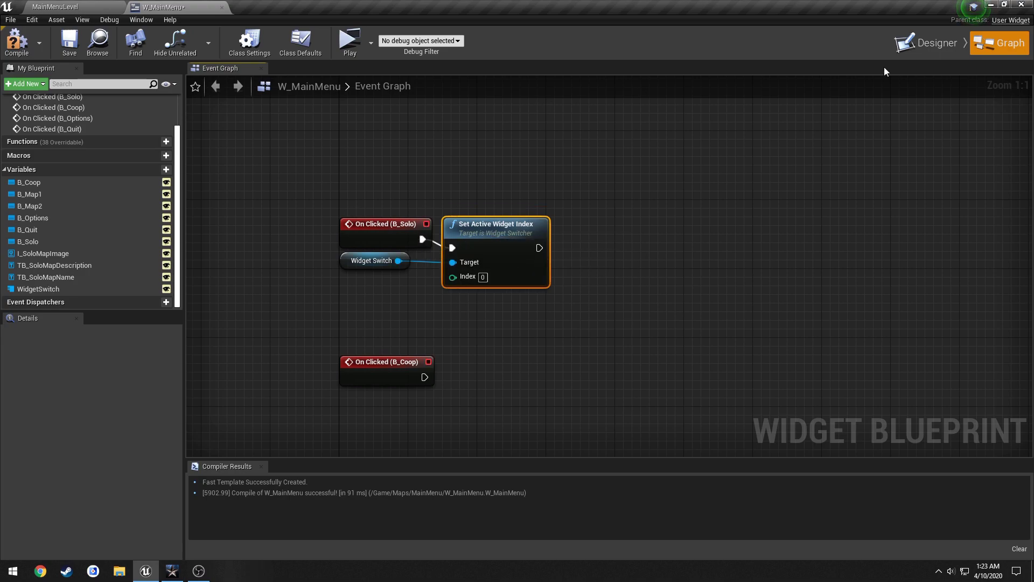
# - Check the widget switcher, compile and save, and run a standalone preview
pyautogui.click(928, 43)
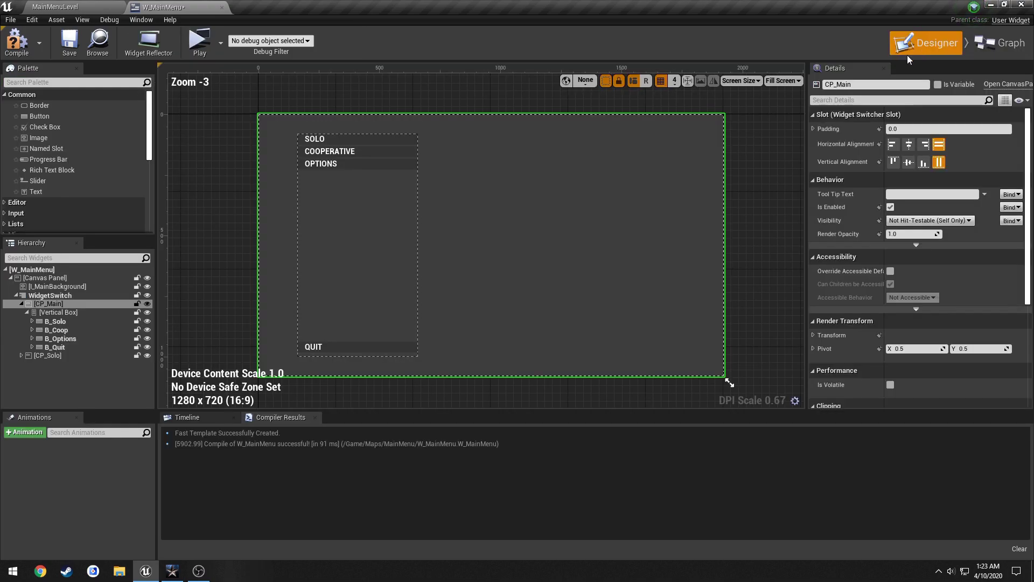
pyautogui.click(57, 298)
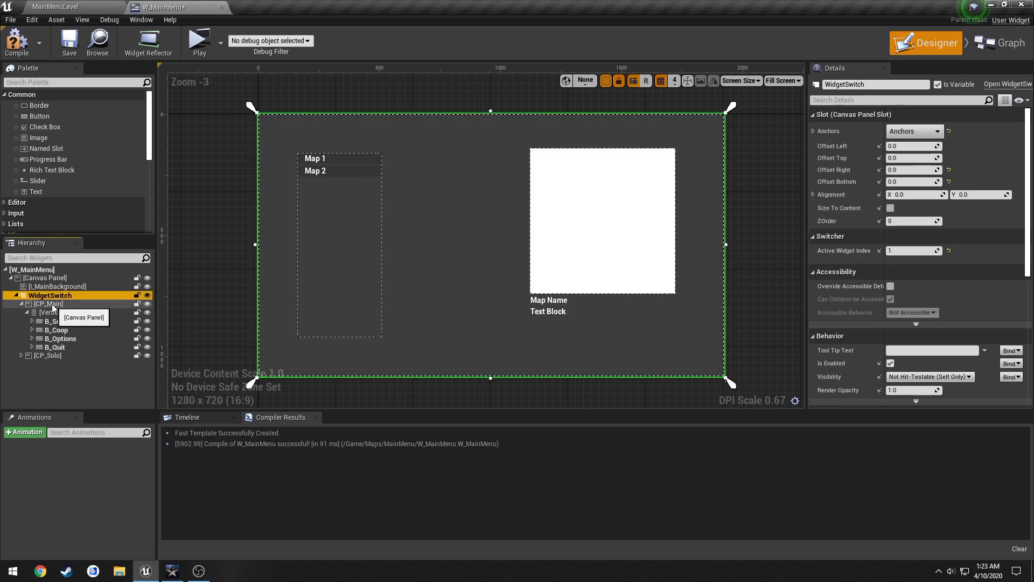
pyautogui.click(54, 305)
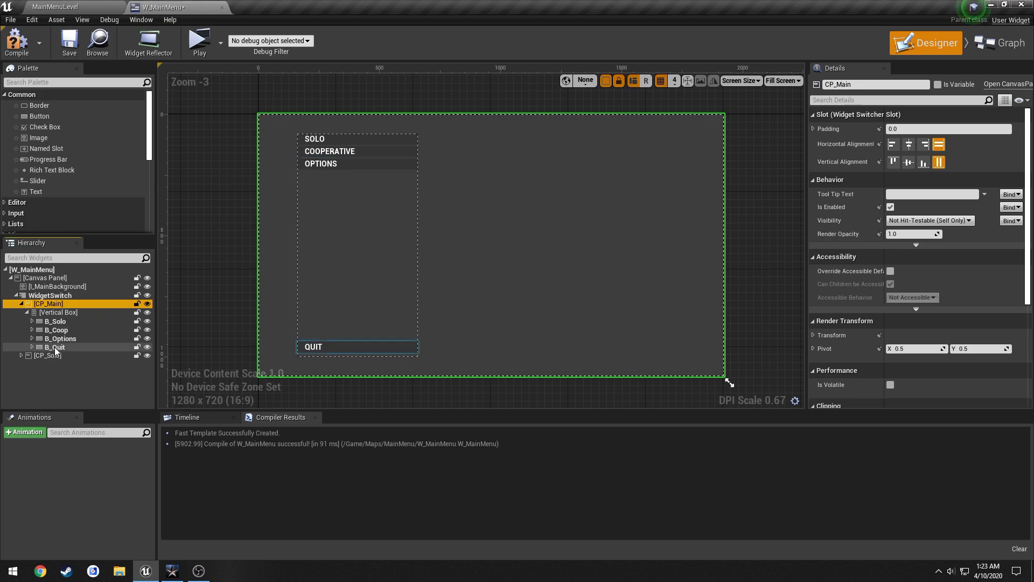
pyautogui.click(21, 304)
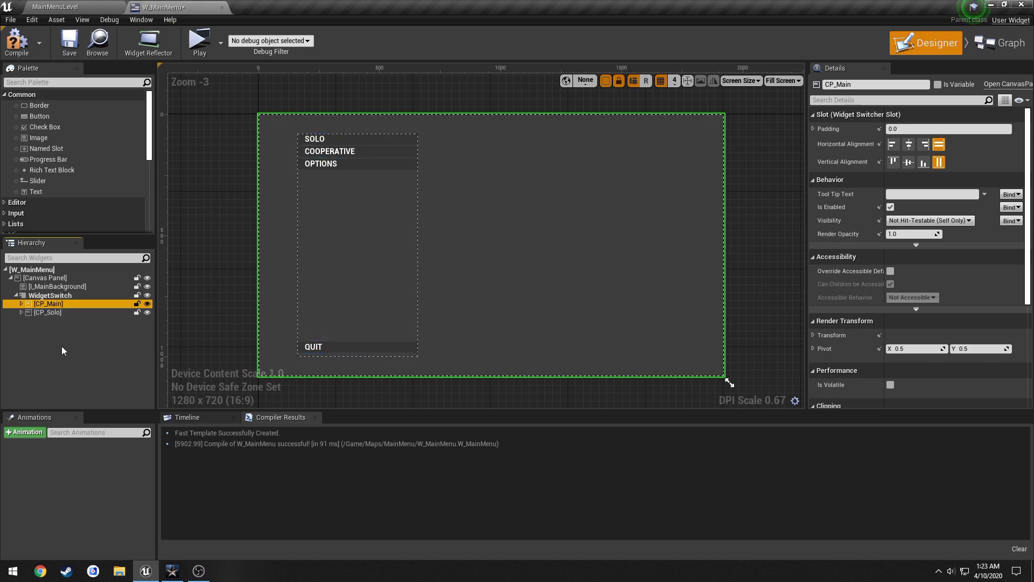
pyautogui.click(1000, 43)
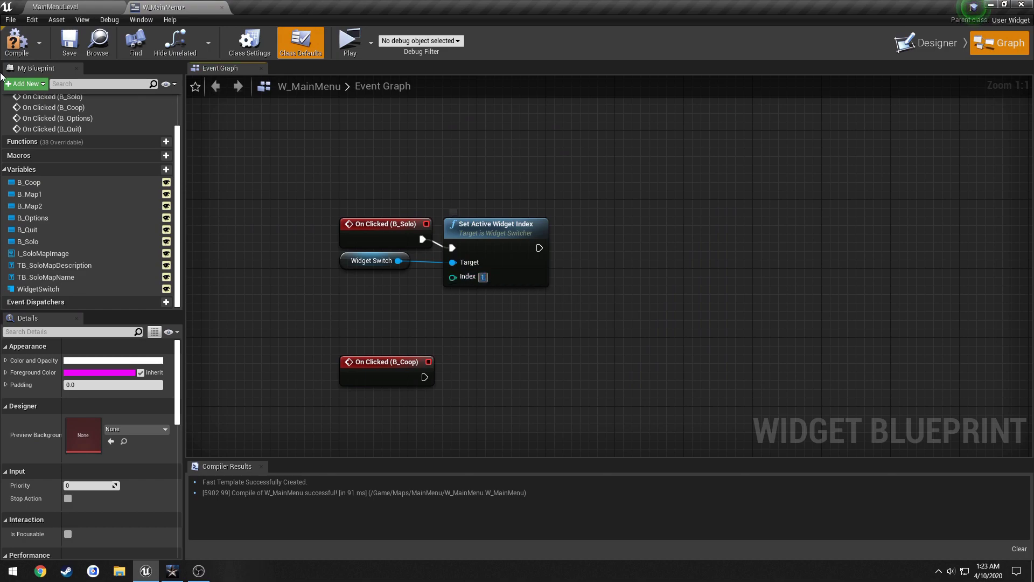
pyautogui.click(17, 42)
pyautogui.click(70, 42)
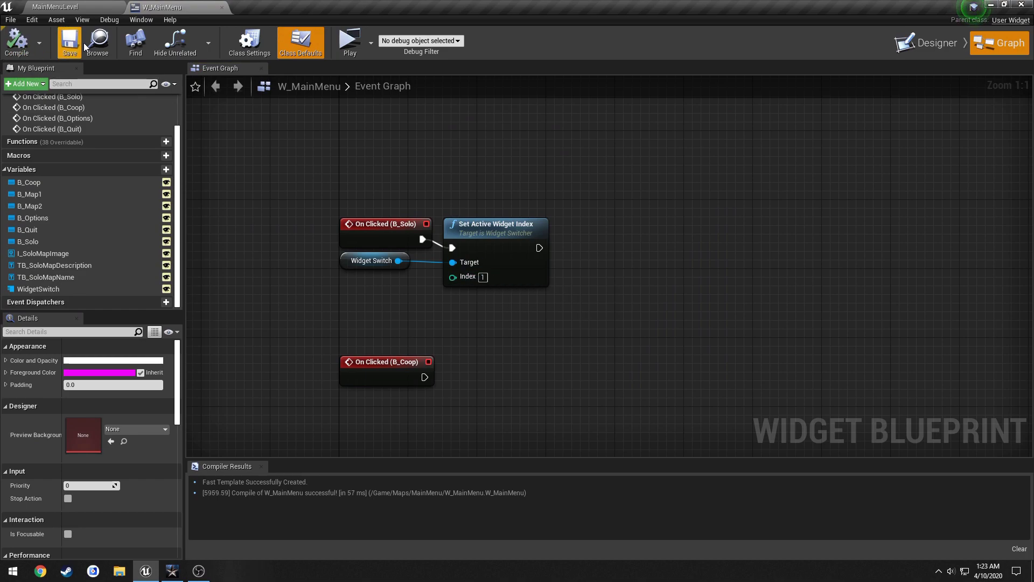
pyautogui.click(371, 43)
pyautogui.click(420, 128)
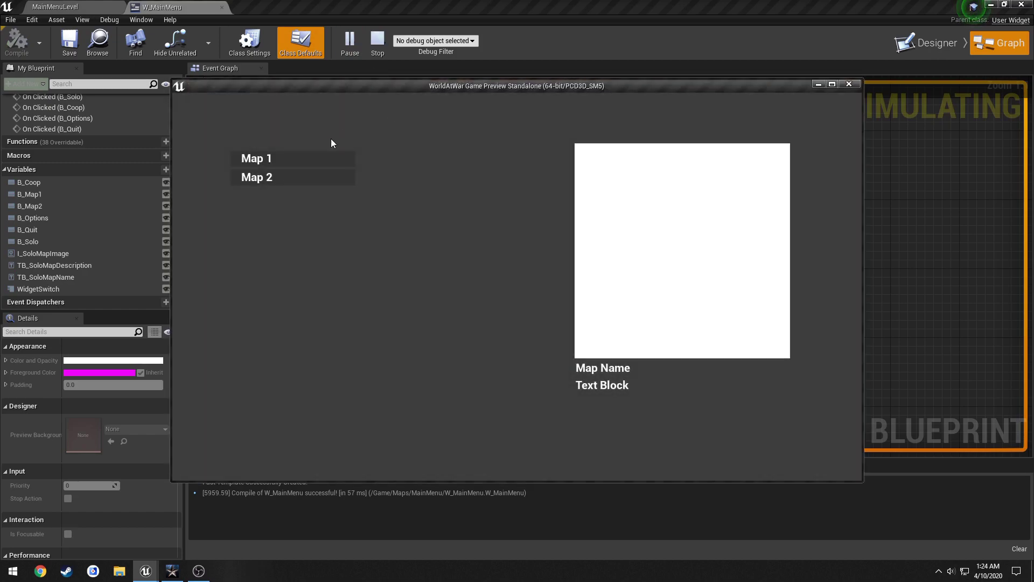
pyautogui.click(849, 85)
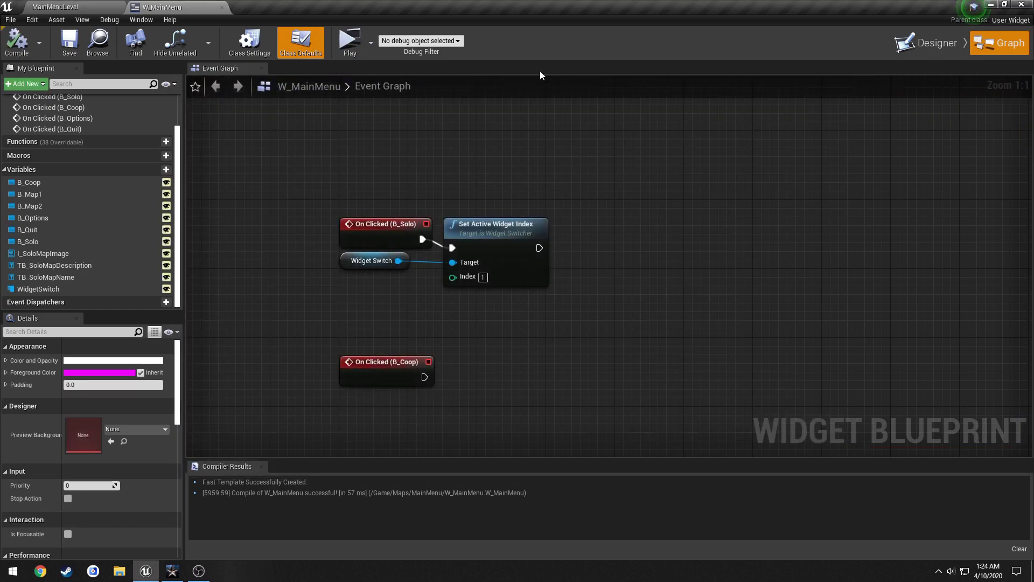
# - Set the WidgetSwitch Active Widget Index to 0, recompile, and test SOLO in a preview
pyautogui.click(925, 43)
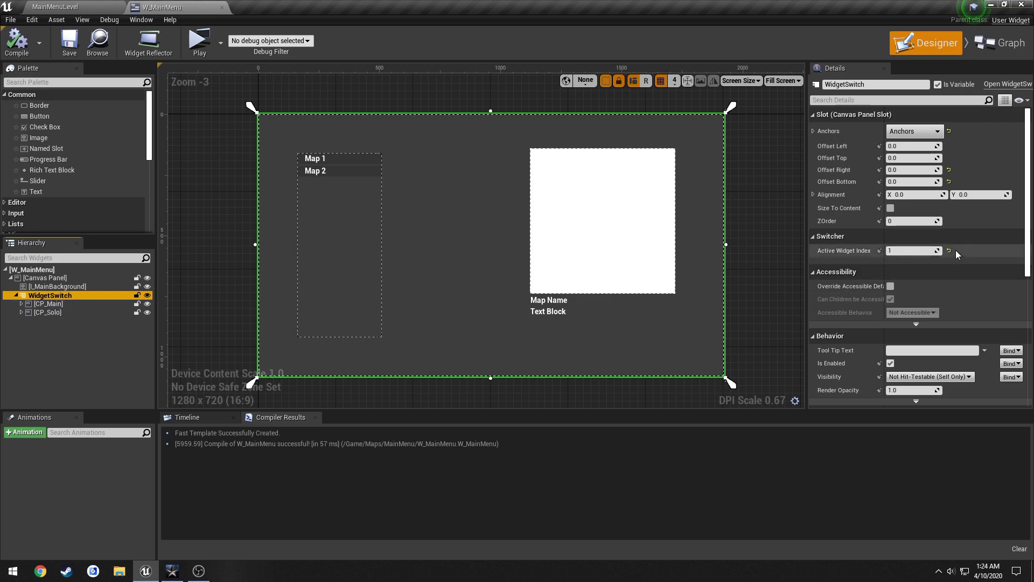
pyautogui.moveTo(923, 252); pyautogui.dragTo(910, 253)
pyautogui.click(16, 41)
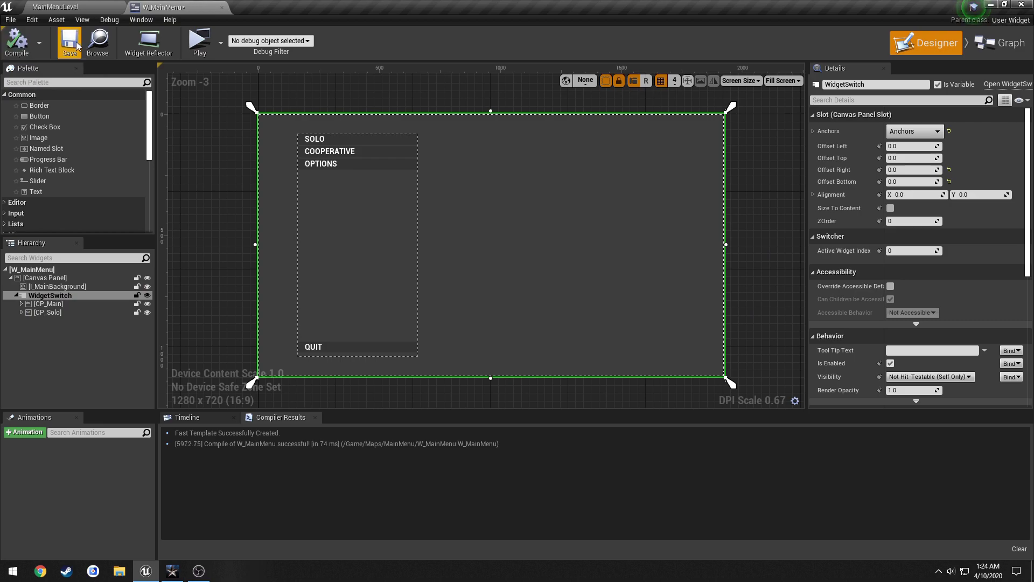
pyautogui.click(199, 40)
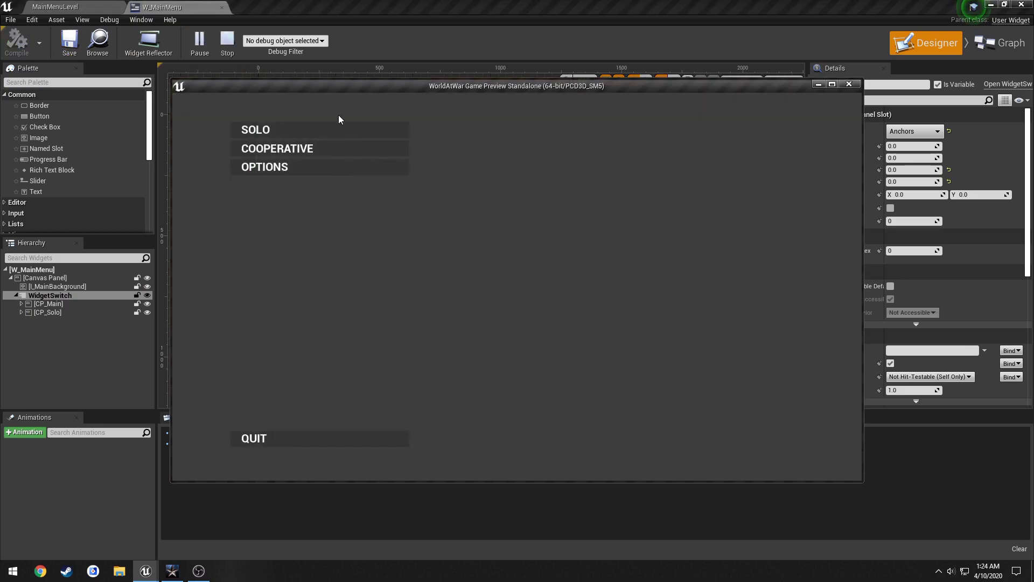
pyautogui.click(310, 130)
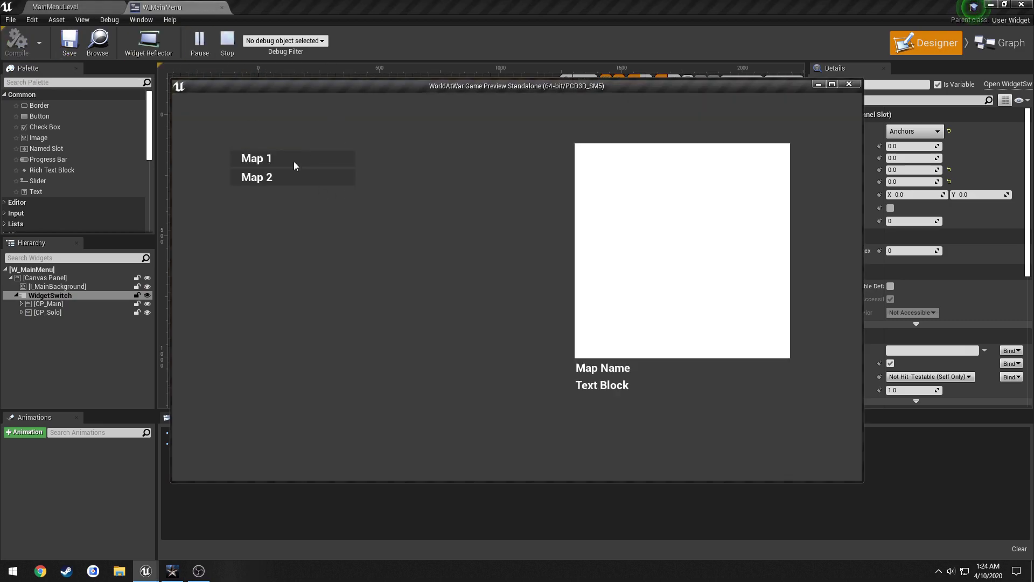
pyautogui.click(857, 87)
# - Stretch the map list Vertical Box down to Offset Bottom 30 and drop a new button into it
pyautogui.click(87, 313)
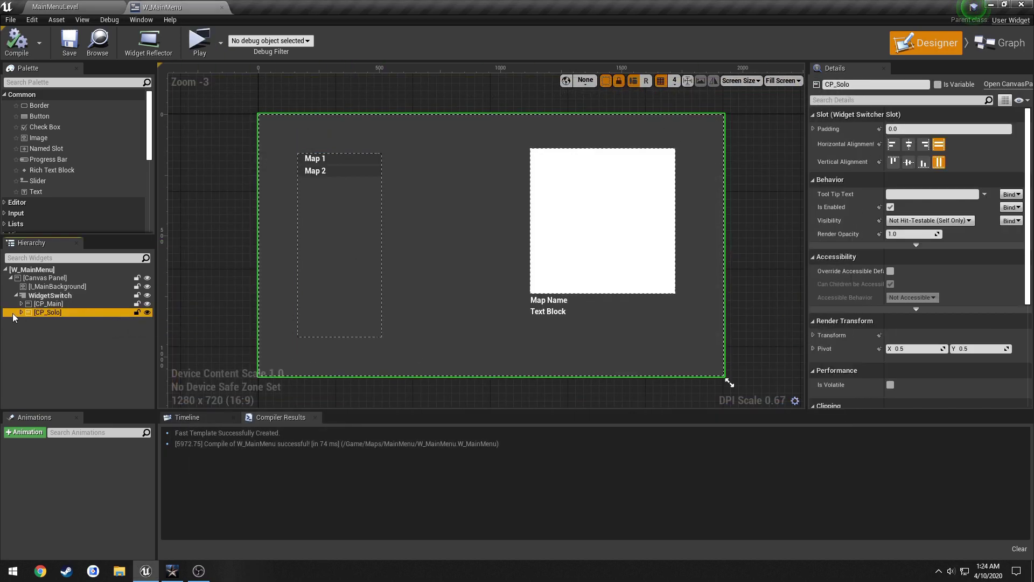
pyautogui.click(21, 312)
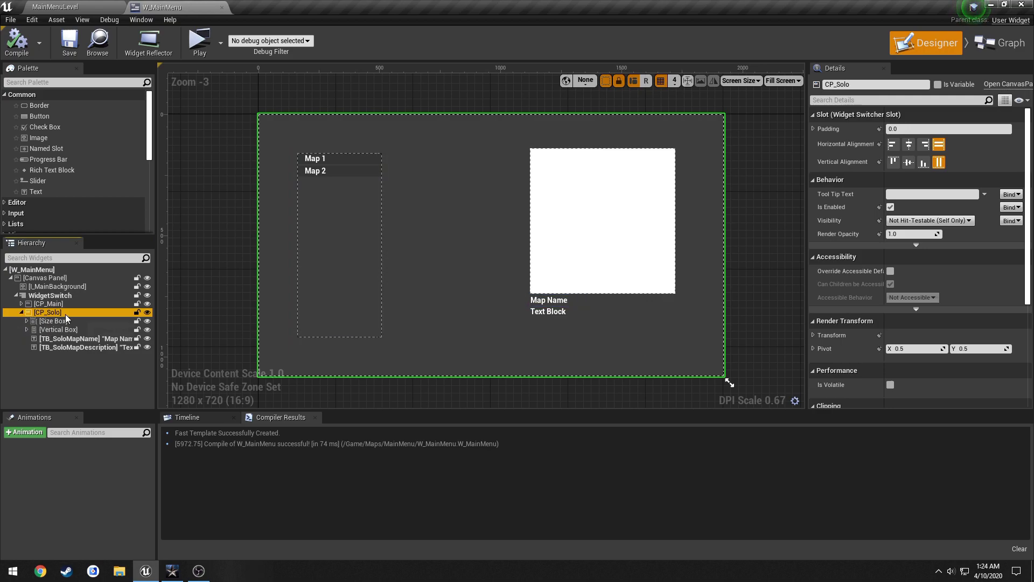
pyautogui.hotkey('alt', 'Tab')
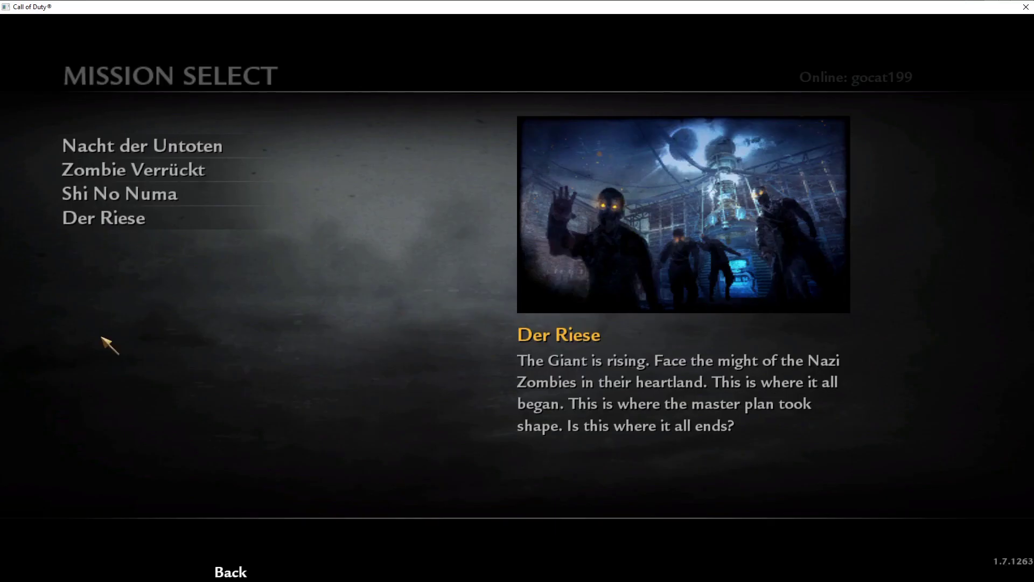
pyautogui.hotkey('alt', 'Tab')
pyautogui.hotkey('alt', 'Tab')
pyautogui.hotkey('alt', 'Tab')
pyautogui.click(337, 332)
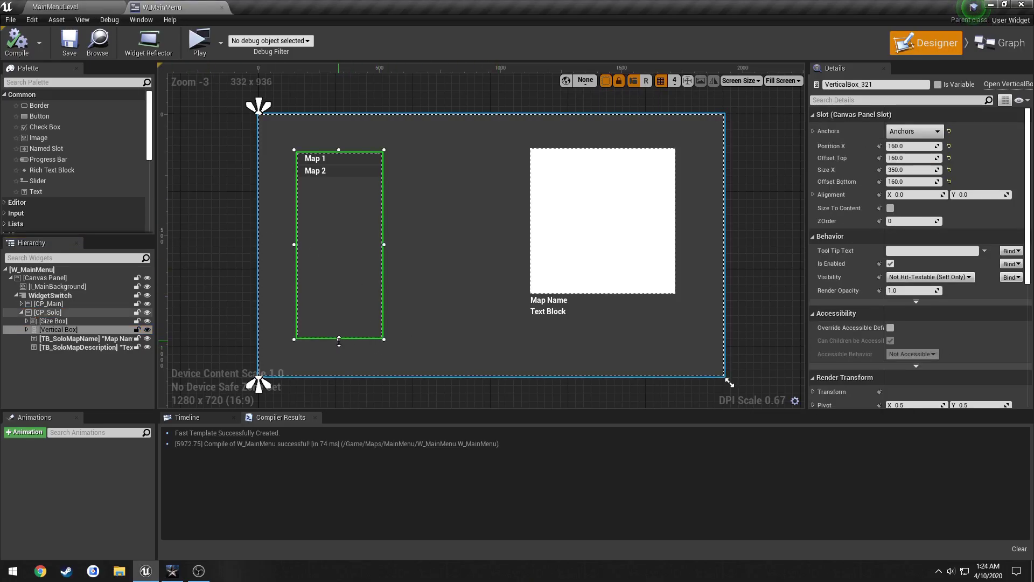
pyautogui.moveTo(339, 371); pyautogui.dragTo(339, 371)
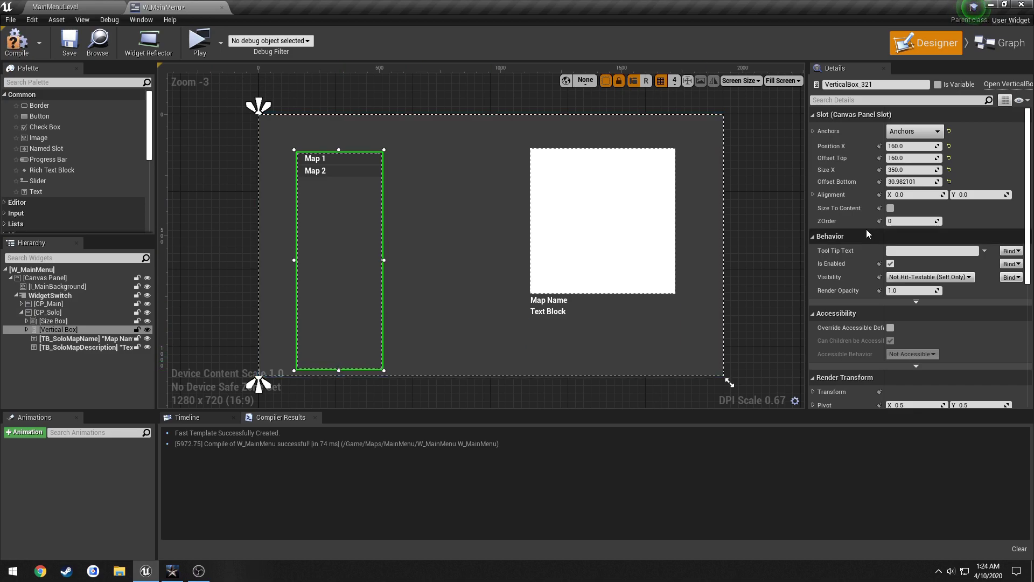
pyautogui.click(914, 182)
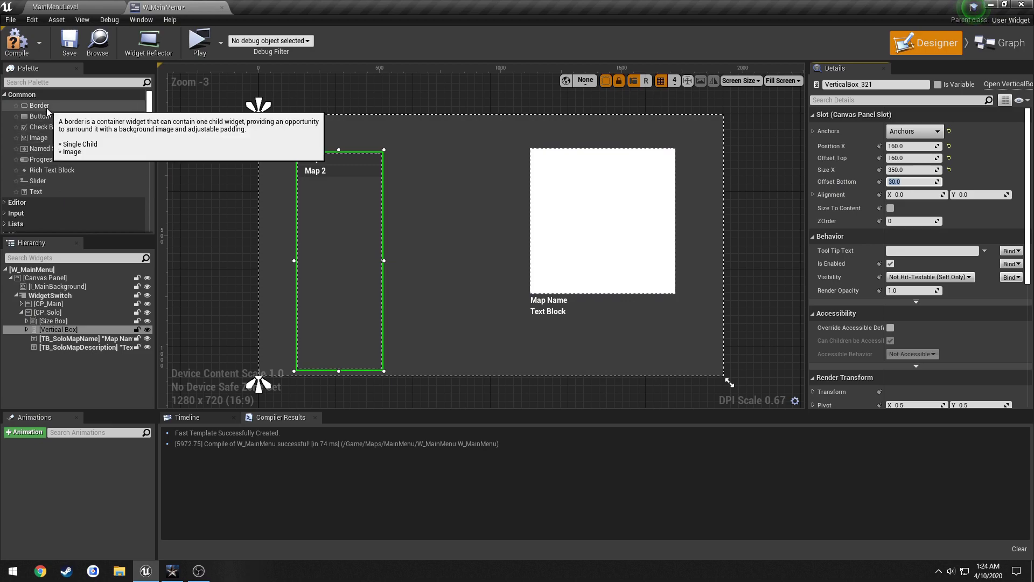
pyautogui.moveTo(44, 117); pyautogui.dragTo(336, 263)
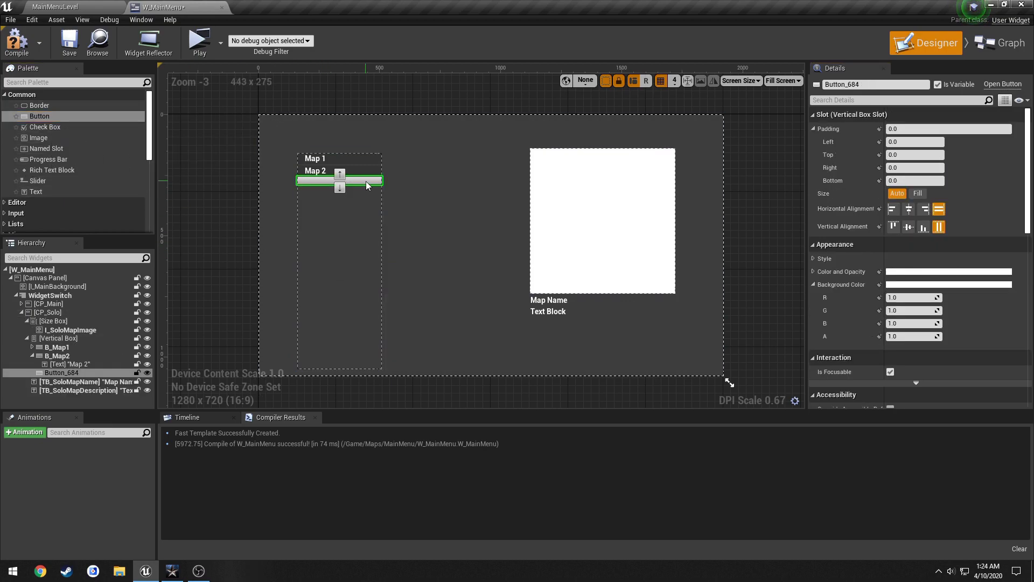
# - Delete the stray button, duplicate B_Map2, and relabel the copy 'Back'
pyautogui.press('Delete')
pyautogui.click(88, 364)
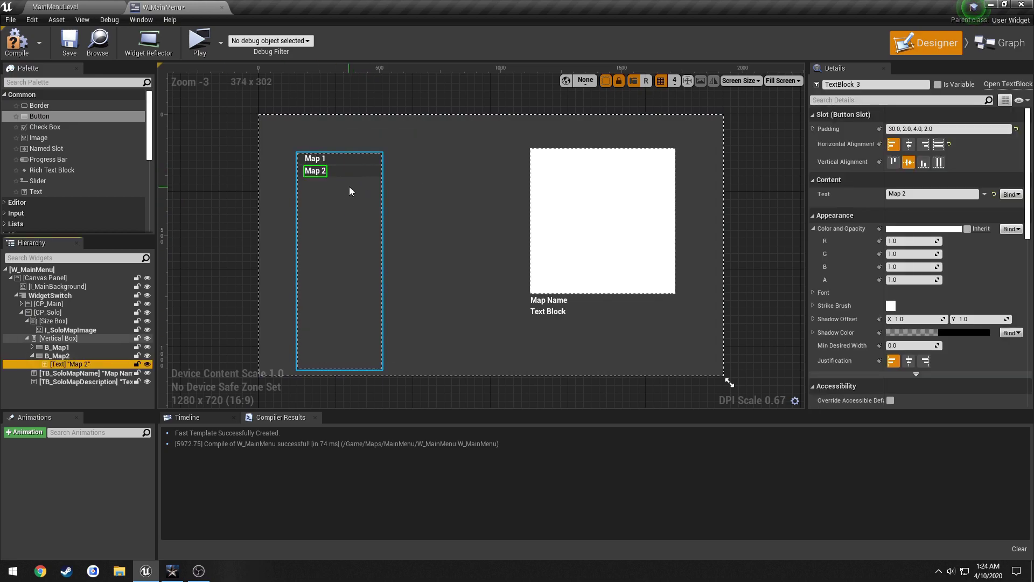
pyautogui.click(351, 171)
pyautogui.click(343, 219)
pyautogui.hotkey('ctrl', 'v')
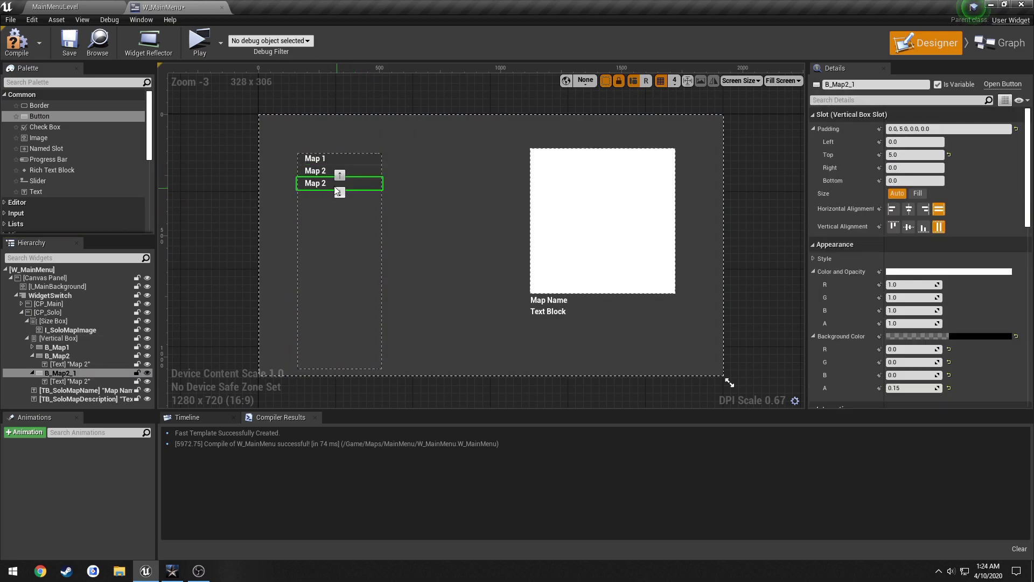
pyautogui.click(322, 184)
pyautogui.click(895, 194)
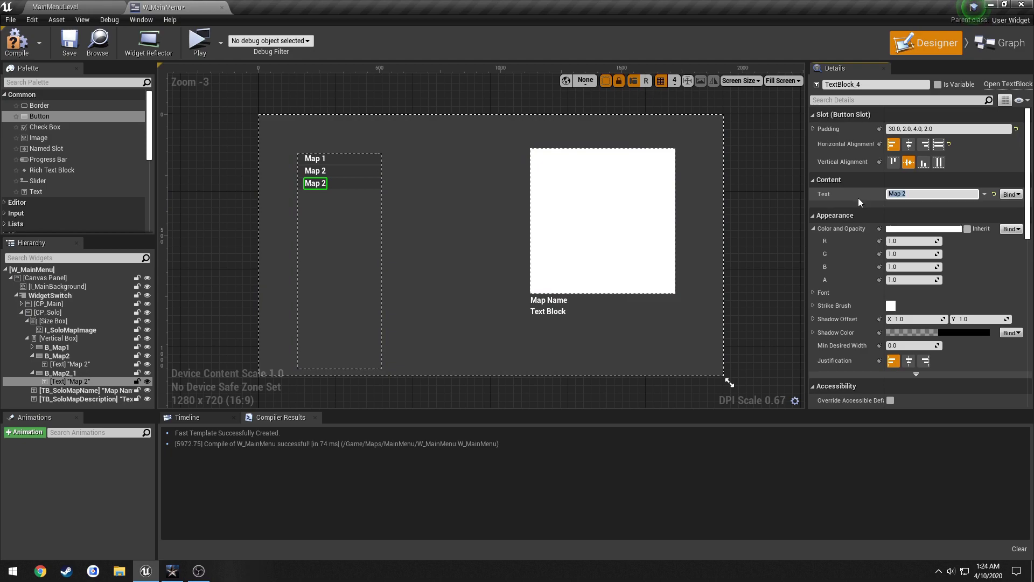
pyautogui.write('Back')
# - Right-align the new Back button at the bottom of the map list
pyautogui.press('Return')
pyautogui.hotkey('alt', 'Tab')
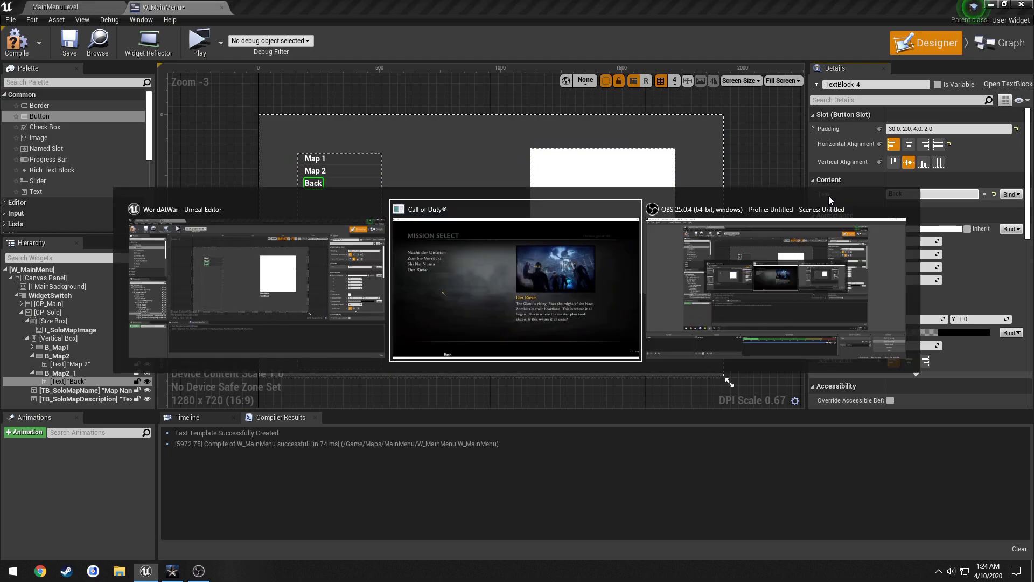
pyautogui.hotkey('alt', 'Tab')
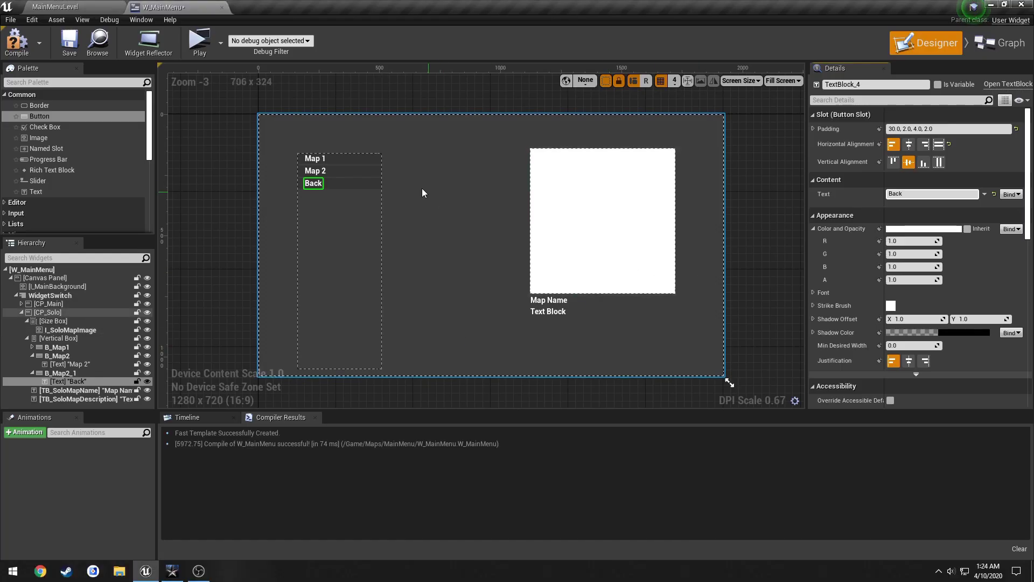
pyautogui.click(345, 183)
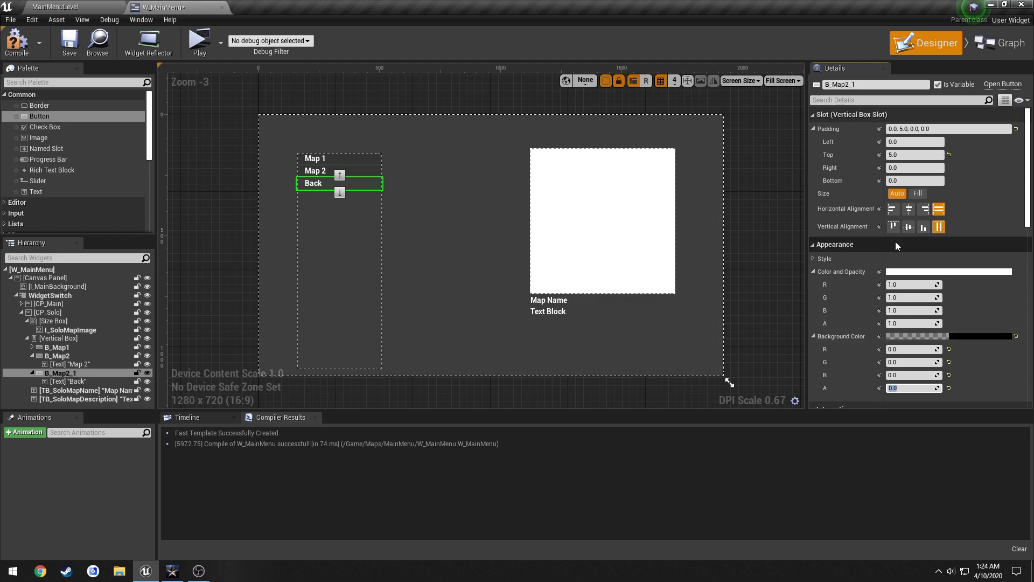
pyautogui.click(924, 209)
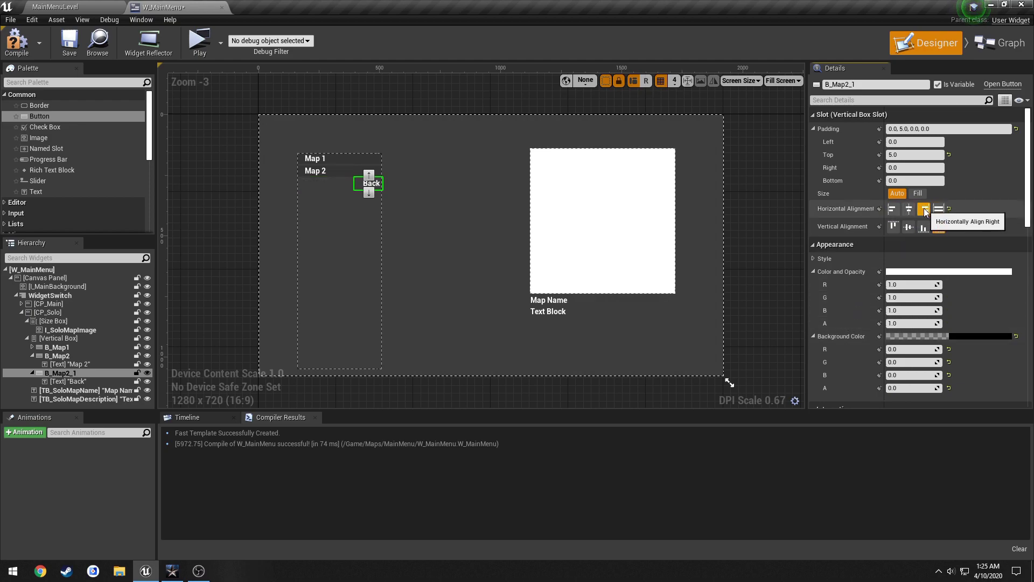
pyautogui.scroll(1, 378, 202)
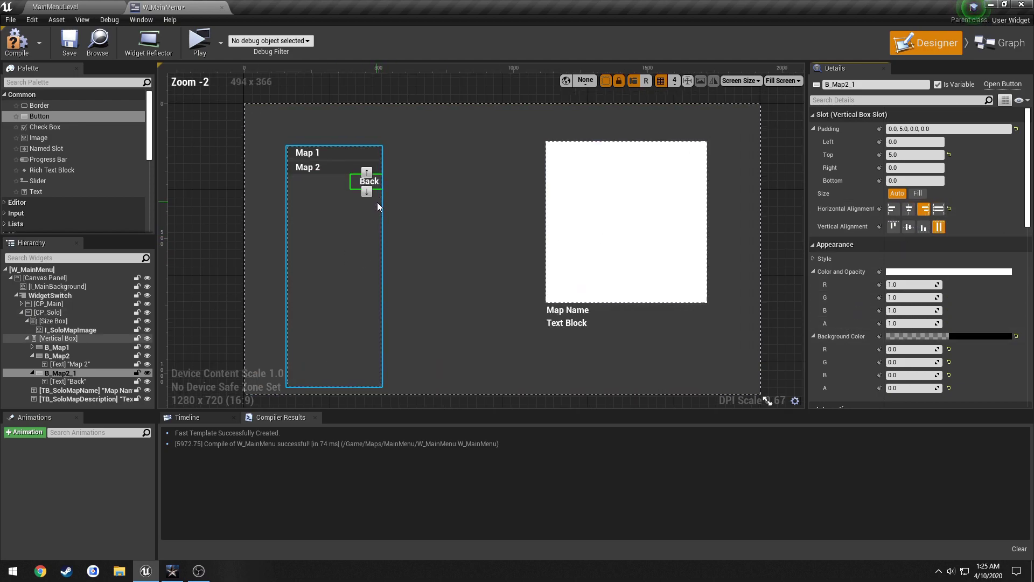
pyautogui.scroll(2, 378, 202)
pyautogui.moveTo(434, 205); pyautogui.dragTo(466, 165, button='right')
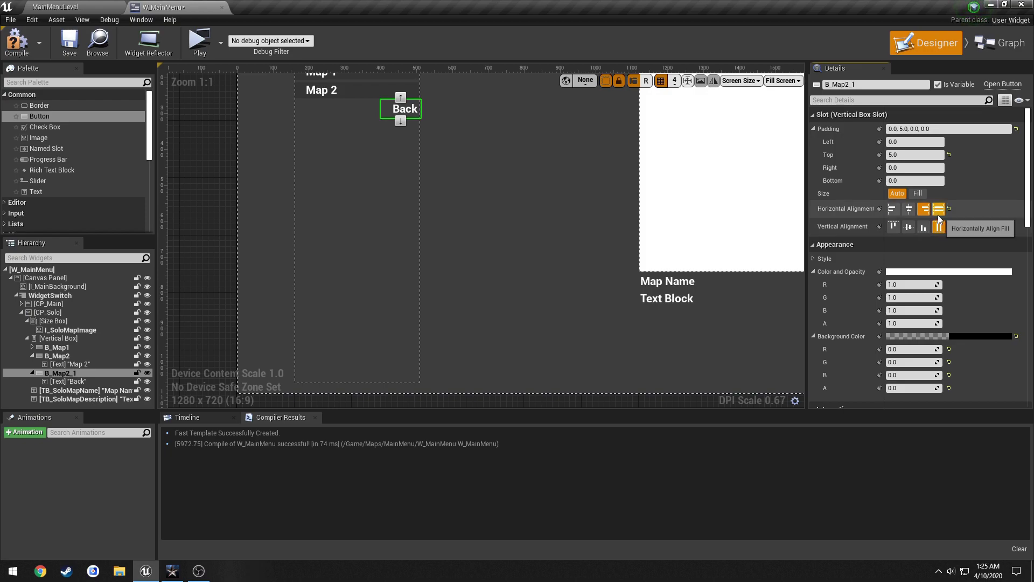
# - Select the Back button, keep it at natural size, and collapse its colour properties
pyautogui.click(77, 373)
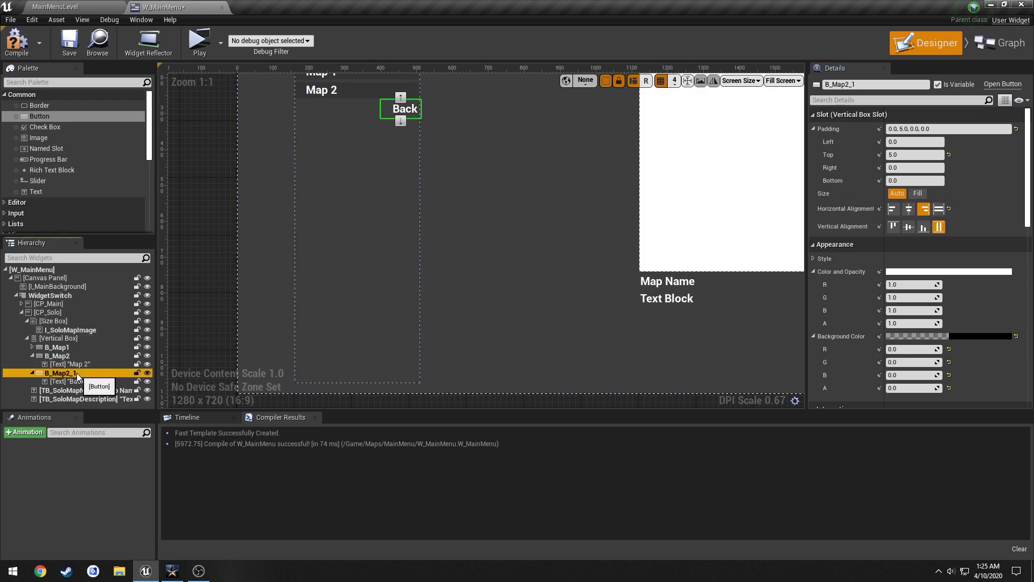
pyautogui.click(917, 193)
pyautogui.click(896, 193)
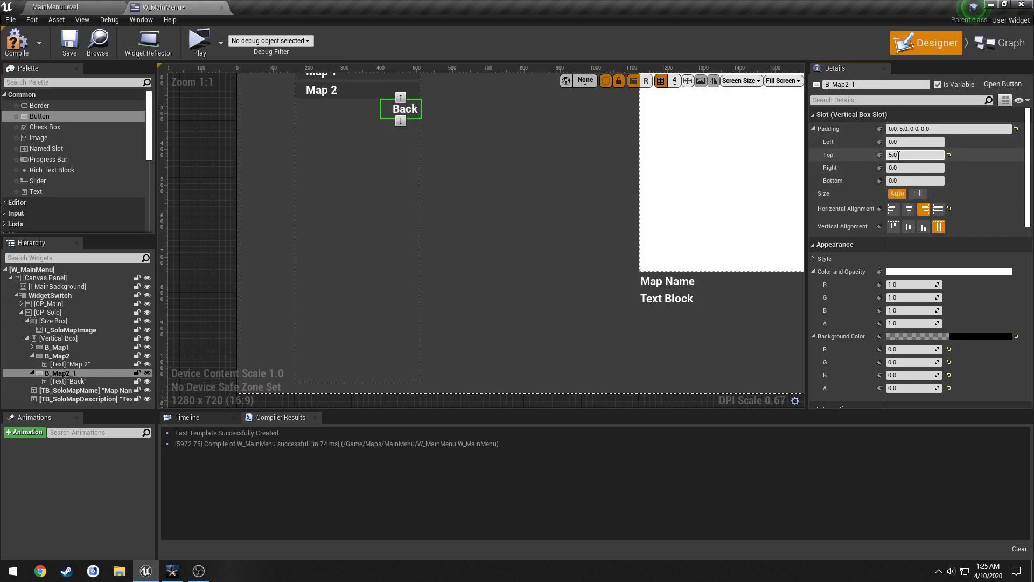
pyautogui.click(813, 272)
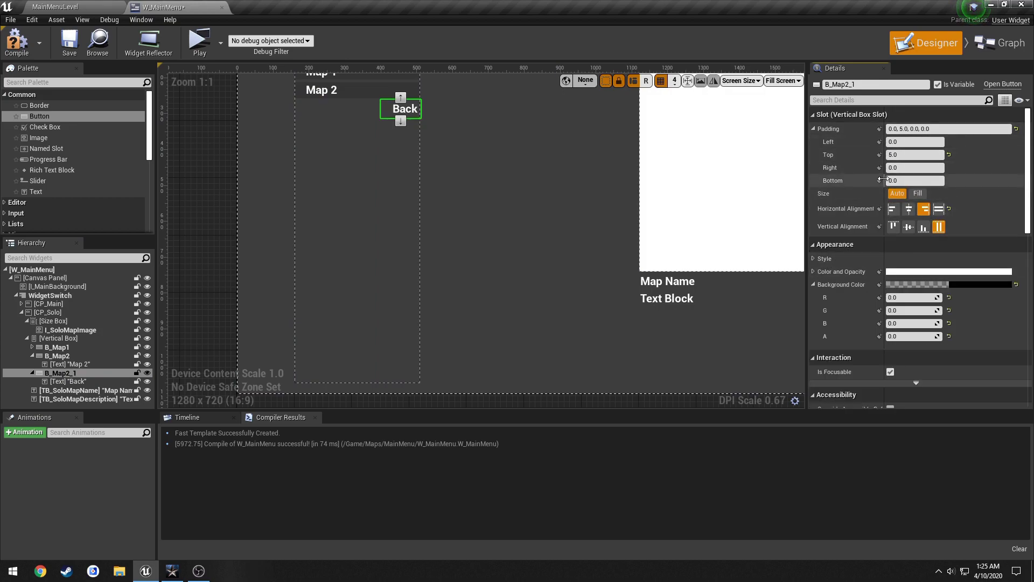
# - Raise the Back button's top padding through 500, 700, 710, 730 and 740
pyautogui.click(899, 155)
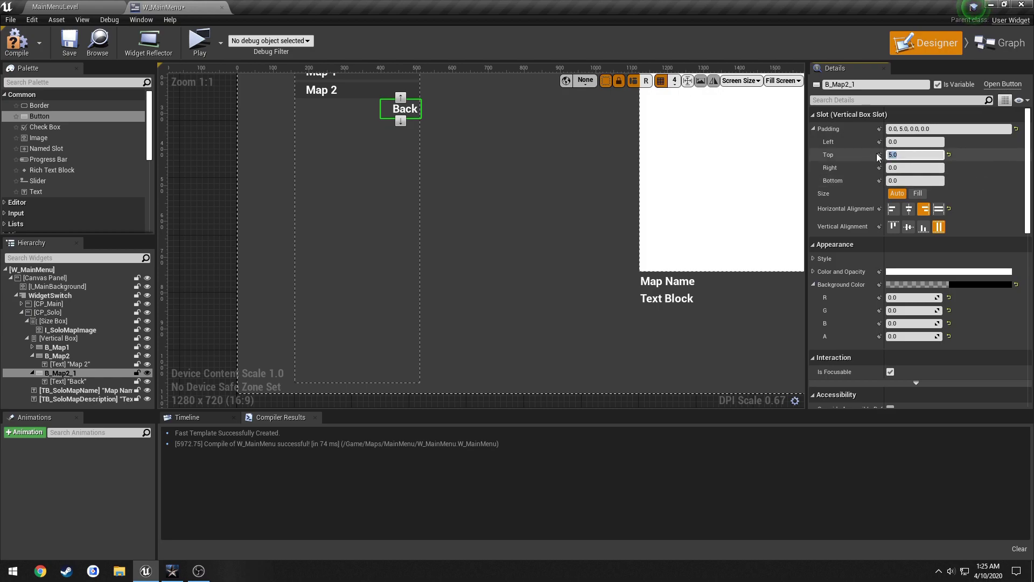
pyautogui.write('00')
pyautogui.press('Return')
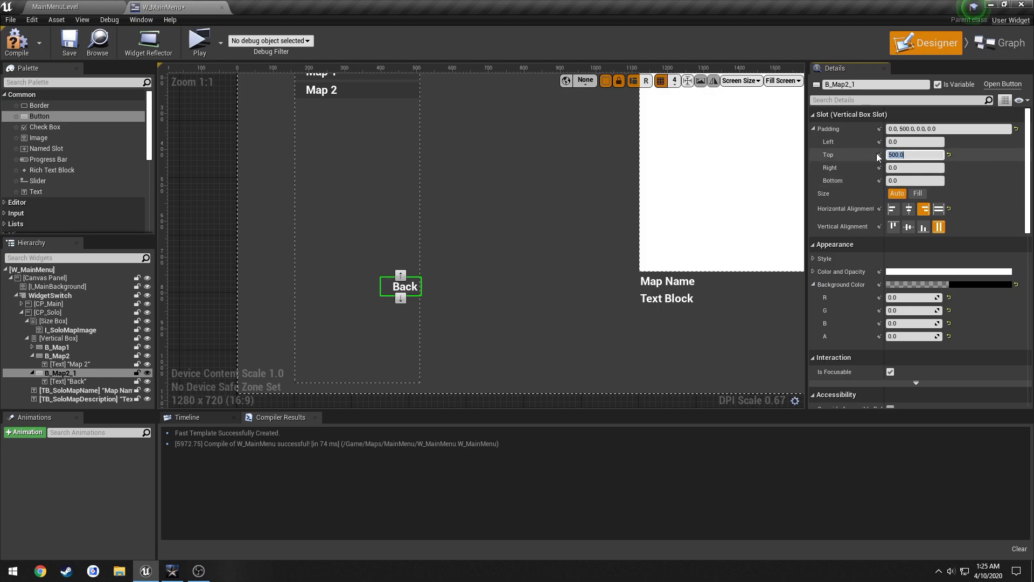
pyautogui.press('Return')
pyautogui.write('710')
pyautogui.press('Return')
pyautogui.write('730')
pyautogui.press('Return')
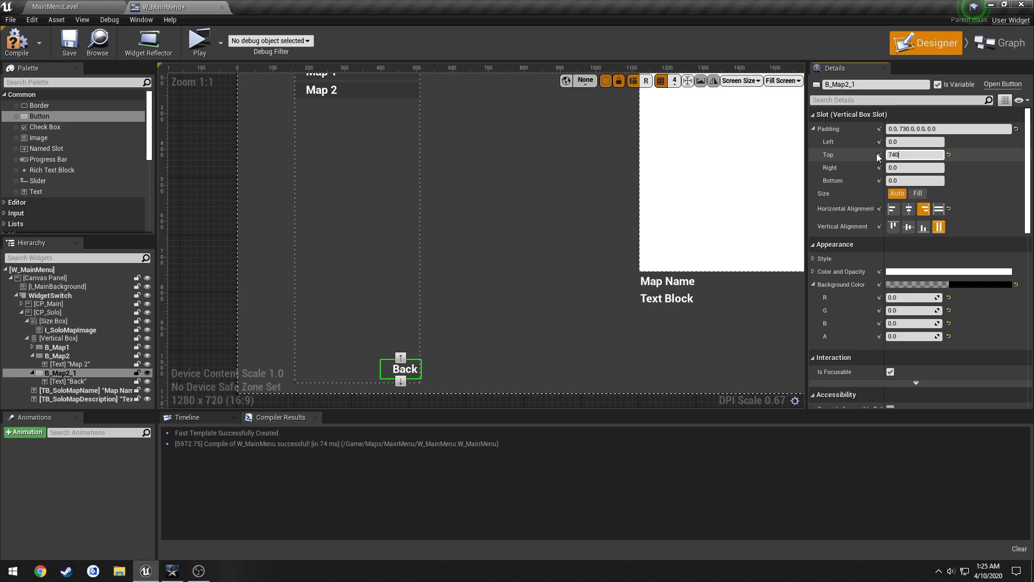
pyautogui.write('740')
pyautogui.press('Return')
# - Inspect the Back button on the canvas and settle its top padding at 745
pyautogui.scroll(3, 418, 358)
pyautogui.moveTo(418, 357); pyautogui.dragTo(565, 157, button='right')
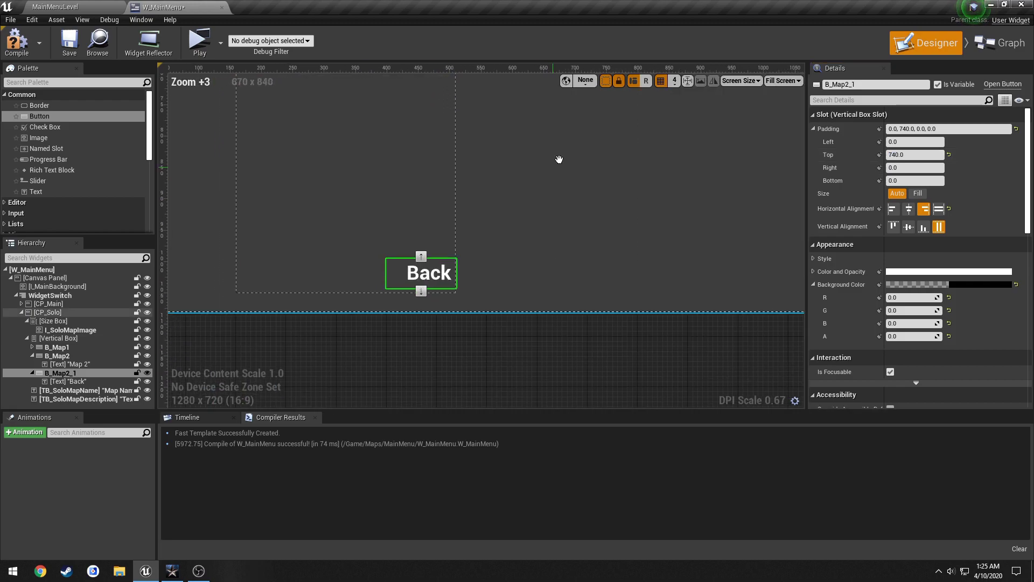
pyautogui.scroll(3, 496, 280)
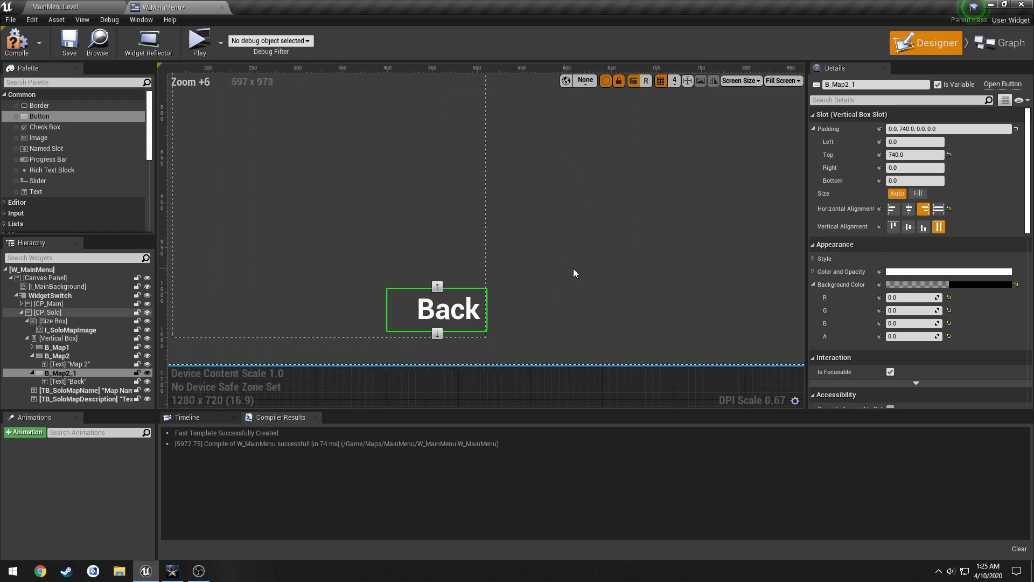
pyautogui.click(905, 154)
pyautogui.write('745')
pyautogui.press('Return')
# - Compile and save the menu widget, then bring up Call of Duty for comparison
pyautogui.scroll(-8, 545, 219)
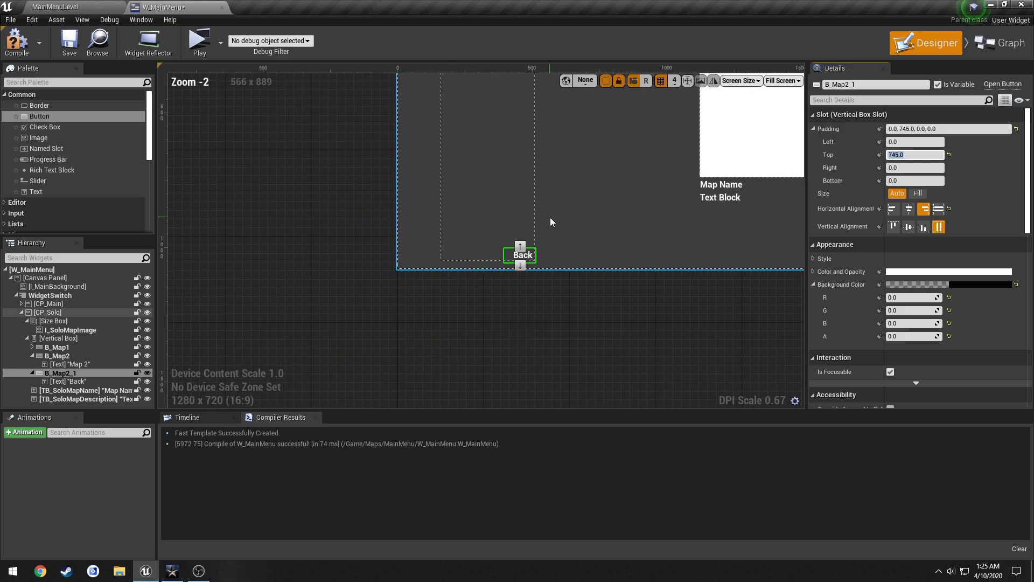
pyautogui.moveTo(550, 221); pyautogui.dragTo(414, 266, button='right')
pyautogui.moveTo(422, 191); pyautogui.dragTo(415, 241, button='right')
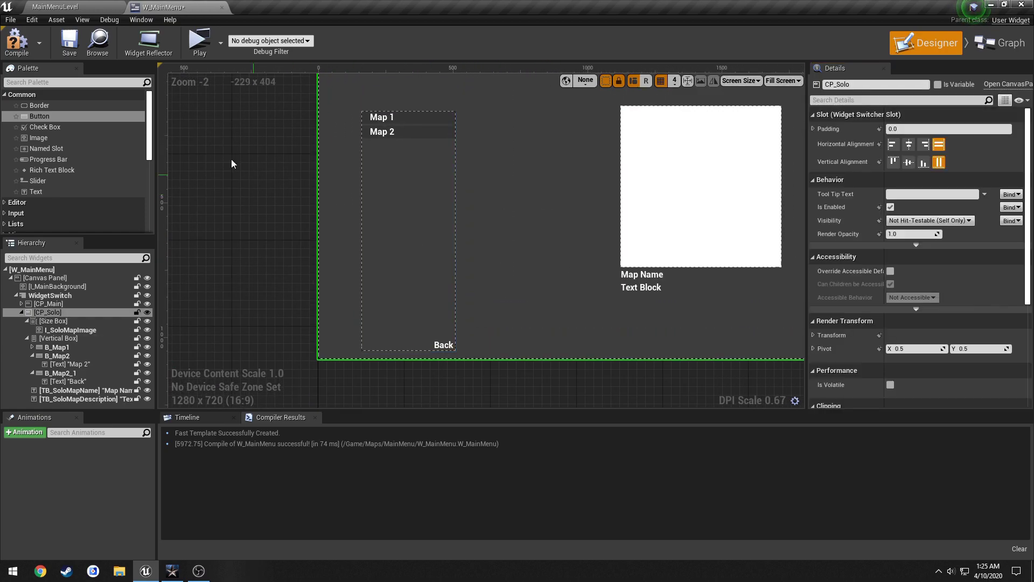
pyautogui.click(17, 42)
pyautogui.click(69, 42)
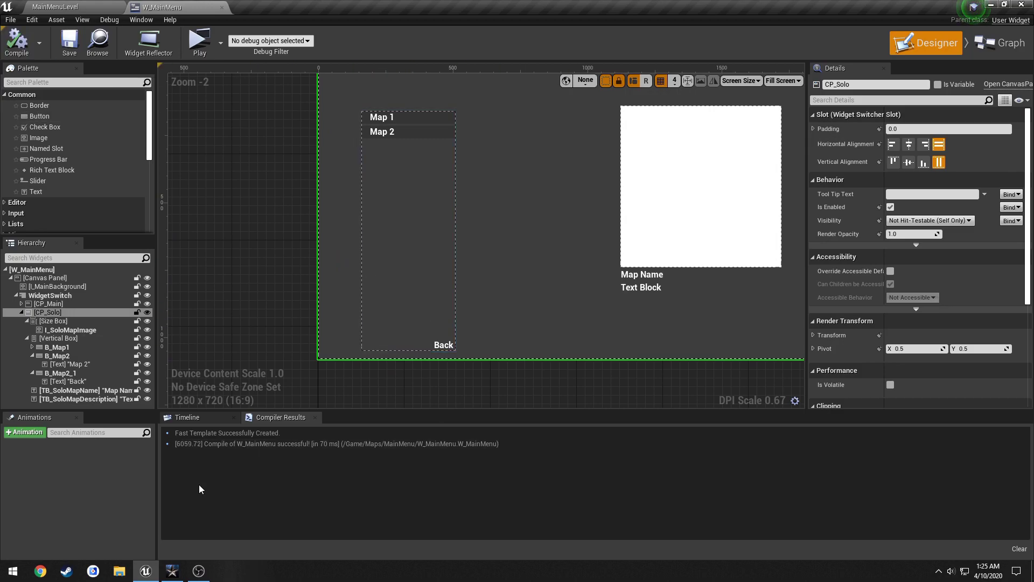
pyautogui.click(181, 566)
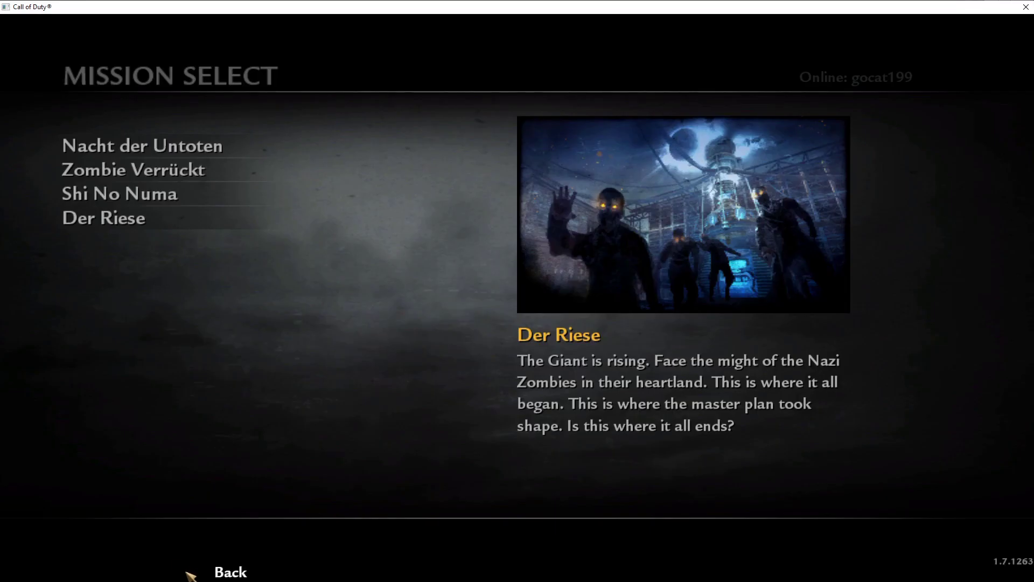
# - Back in the editor, rename the Solo screen's Back button from B_Map2_1 to B_SoloBack
pyautogui.hotkey('alt', 'Tab')
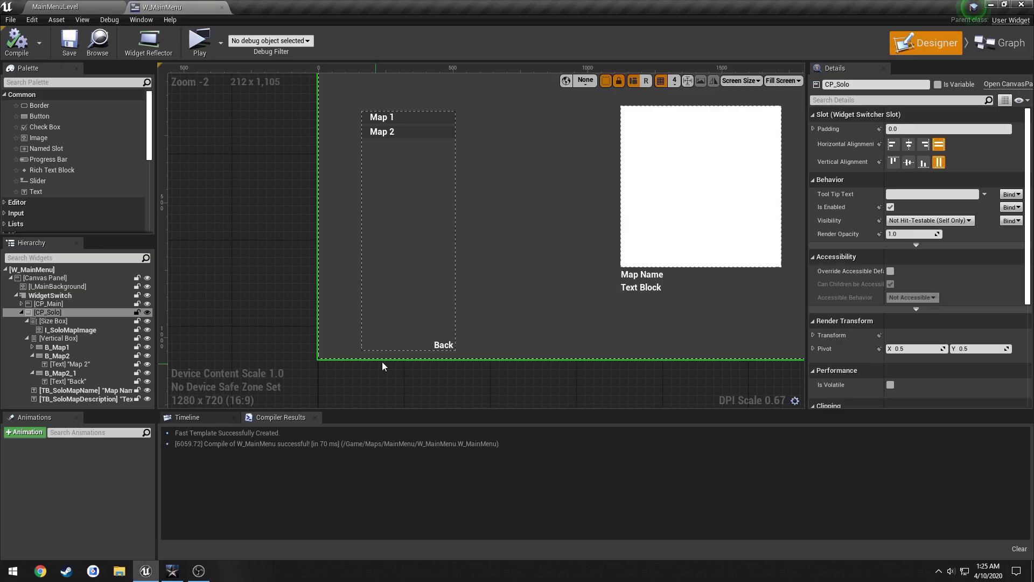
pyautogui.click(447, 344)
pyautogui.scroll(-2, 988, 270)
pyautogui.scroll(-1, 974, 268)
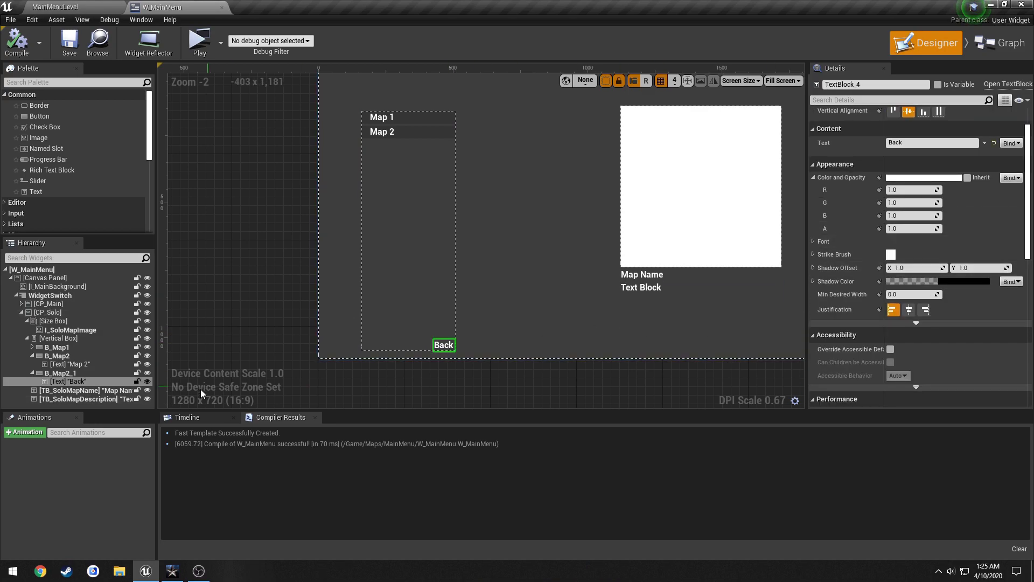
pyautogui.click(61, 373)
pyautogui.moveTo(860, 84); pyautogui.dragTo(834, 85)
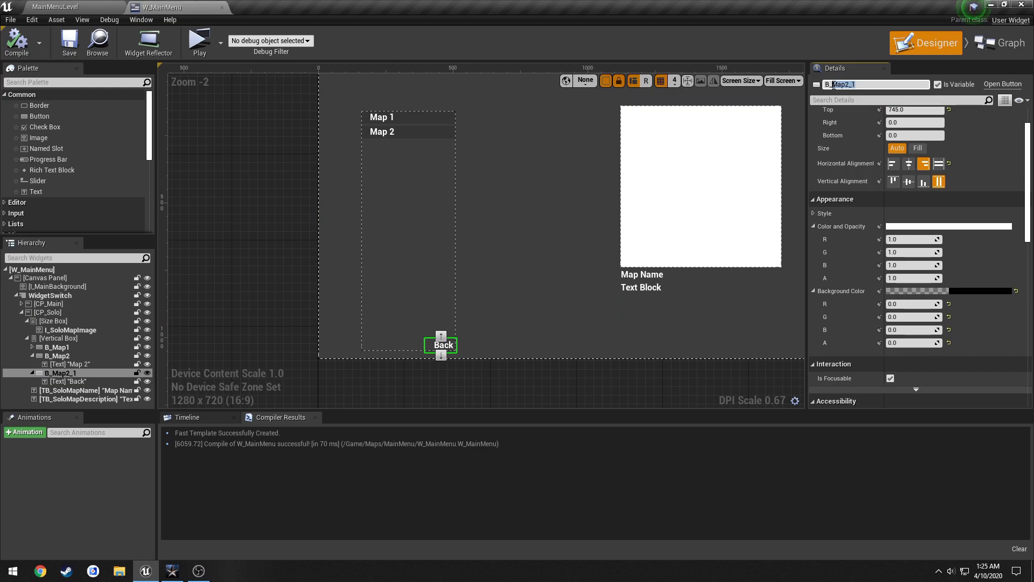
pyautogui.write('SoloBack')
pyautogui.press('Return')
pyautogui.scroll(-8, 961, 265)
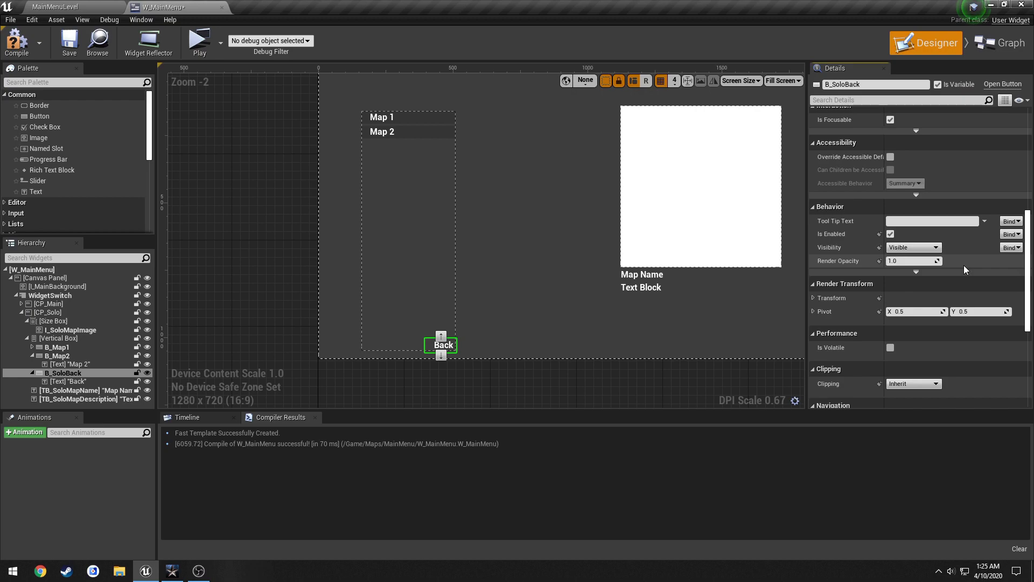
pyautogui.scroll(-10, 957, 280)
# - Add the B_SoloBack On Clicked event and delete the unused Coop and Options events
pyautogui.click(925, 343)
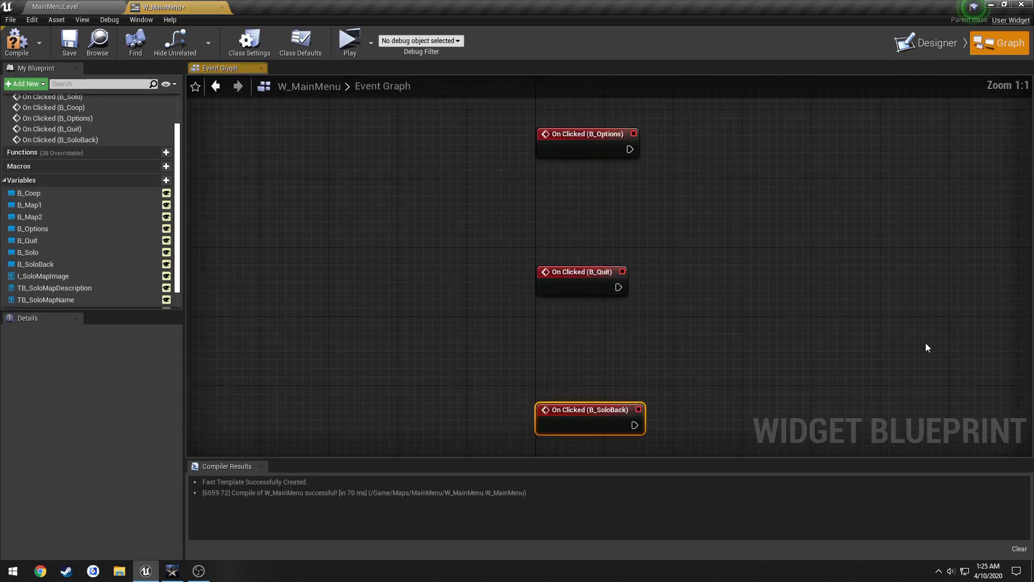
pyautogui.moveTo(790, 262); pyautogui.dragTo(594, 331, button='right')
pyautogui.scroll(-3, 665, 363)
pyautogui.moveTo(491, 380); pyautogui.dragTo(496, 147)
pyautogui.moveTo(495, 148); pyautogui.dragTo(524, 340, button='right')
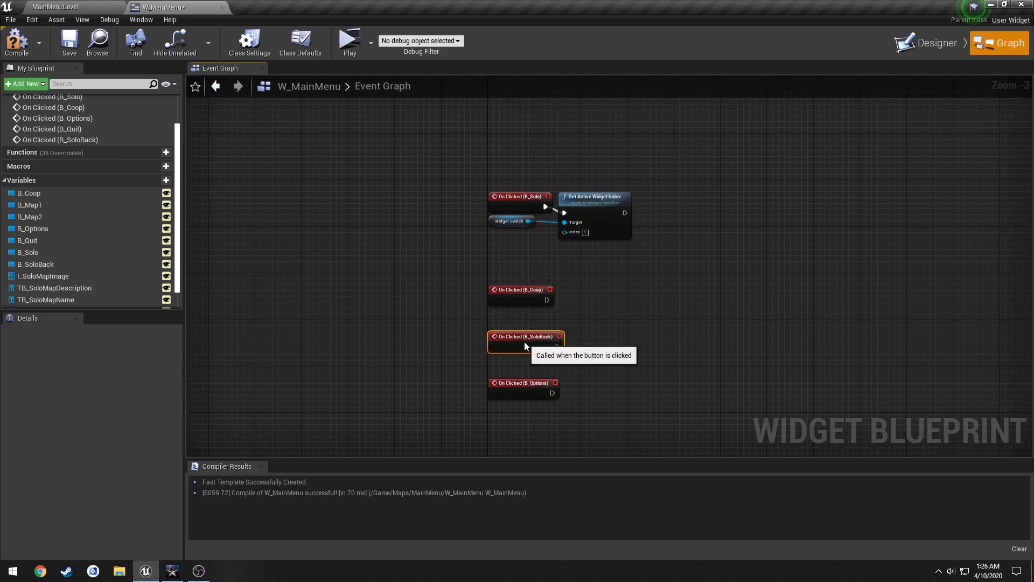
pyautogui.moveTo(525, 341); pyautogui.dragTo(522, 264)
pyautogui.moveTo(480, 290); pyautogui.dragTo(616, 331)
pyautogui.press('Home')
pyautogui.moveTo(534, 229); pyautogui.dragTo(525, 334)
pyautogui.press('Delete')
pyautogui.press('Home')
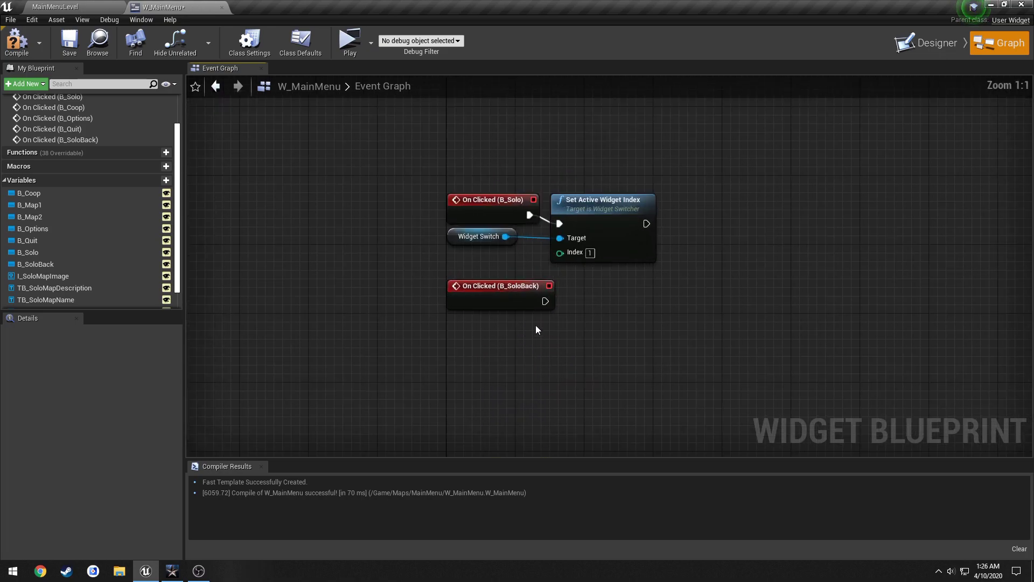
# - Paste copied Widget Switch and Set Active Widget Index nodes under B_SoloBack, wired, with Index 0
pyautogui.click(571, 226)
pyautogui.keyDown('ctrl'); pyautogui.click(468, 236); pyautogui.keyUp('ctrl')
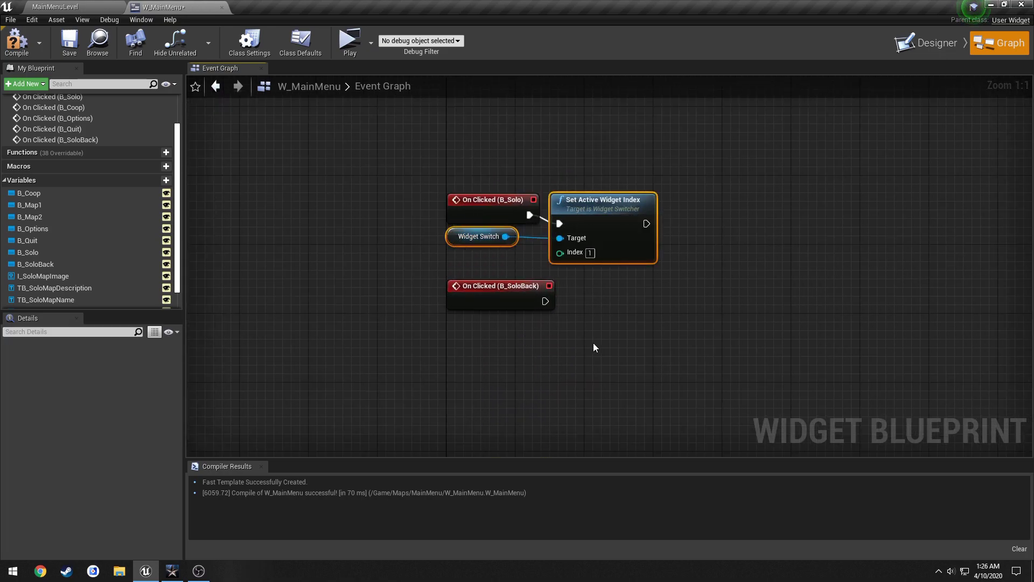
pyautogui.hotkey('ctrl', 'c')
pyautogui.hotkey('ctrl', 'v')
pyautogui.moveTo(640, 334); pyautogui.dragTo(583, 291)
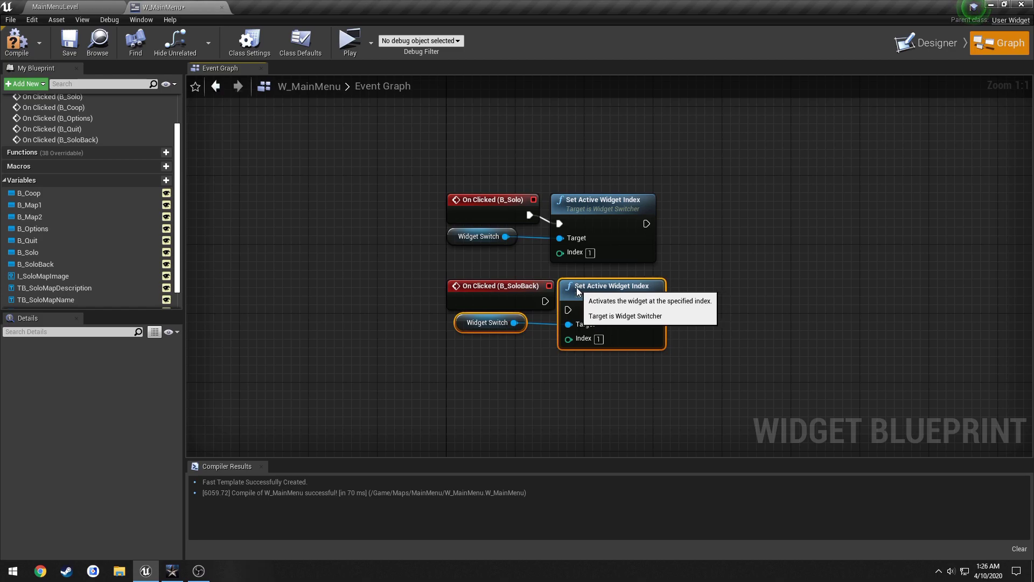
pyautogui.click(589, 299)
pyautogui.moveTo(590, 300); pyautogui.dragTo(615, 299)
pyautogui.moveTo(545, 301); pyautogui.dragTo(594, 309)
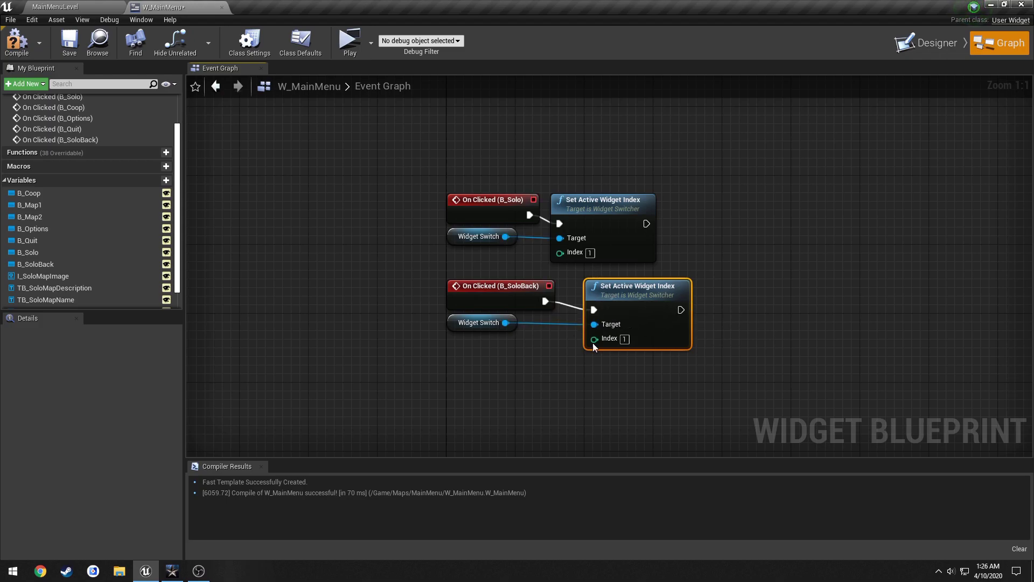
pyautogui.click(623, 339)
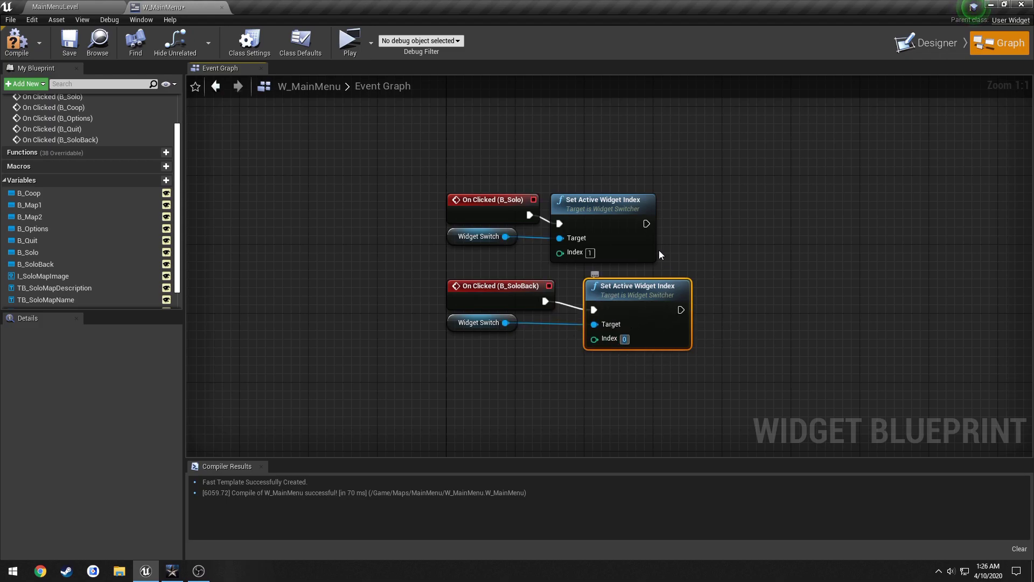
# - Tidy the graph, compile and save the menu blueprint, and launch the game preview
pyautogui.moveTo(618, 206); pyautogui.dragTo(652, 206)
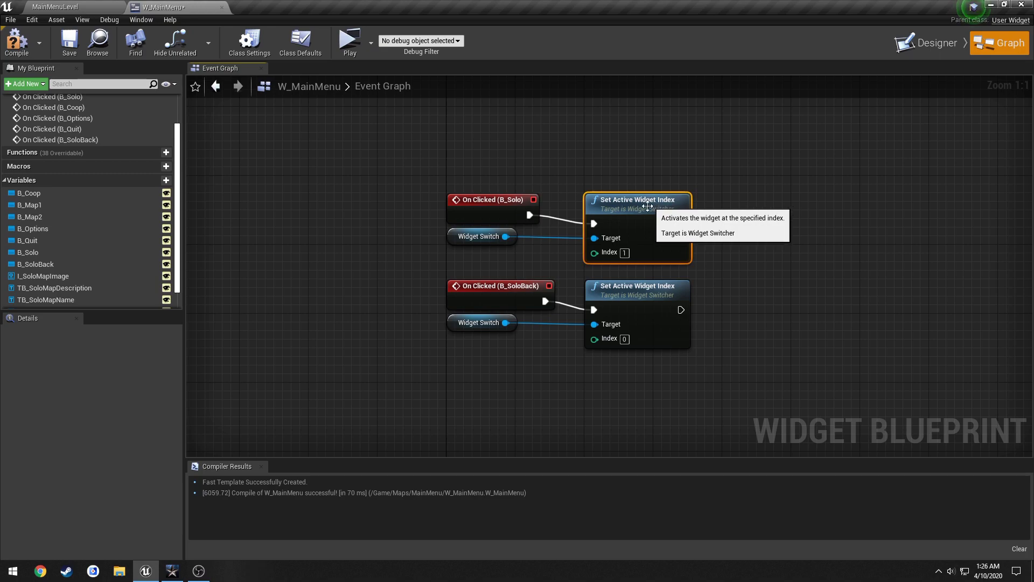
pyautogui.click(16, 43)
pyautogui.click(70, 44)
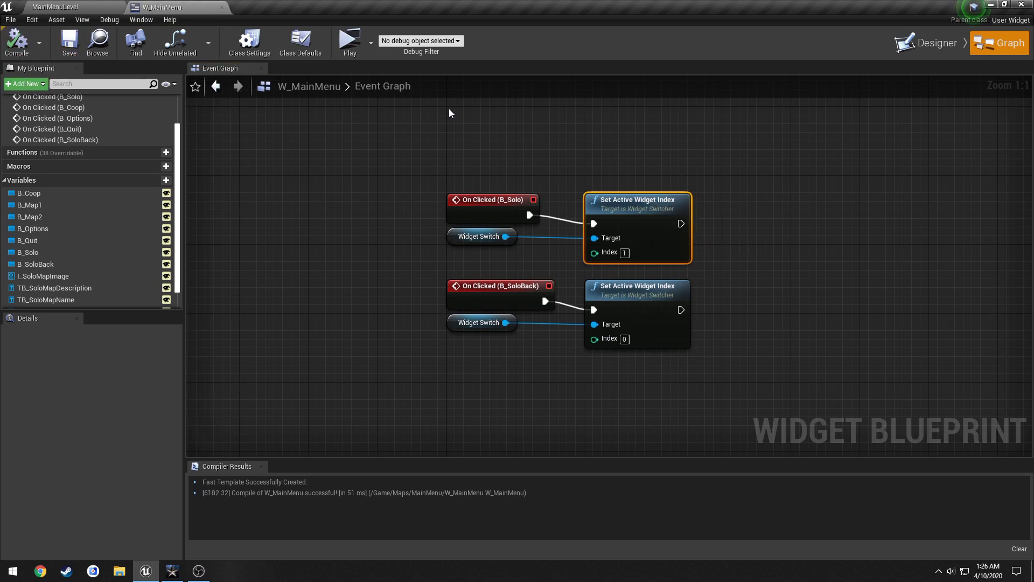
pyautogui.click(350, 40)
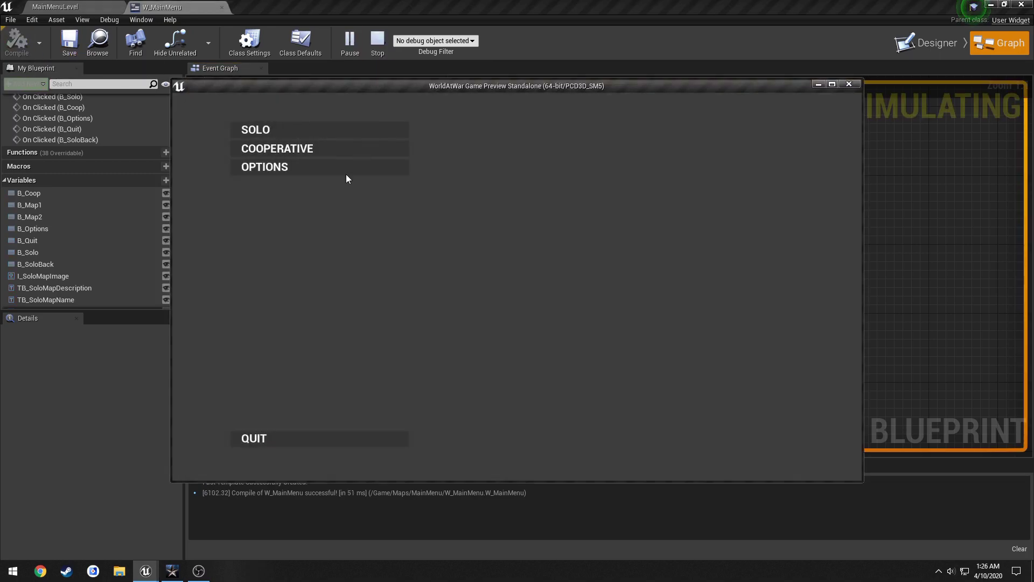
pyautogui.click(292, 130)
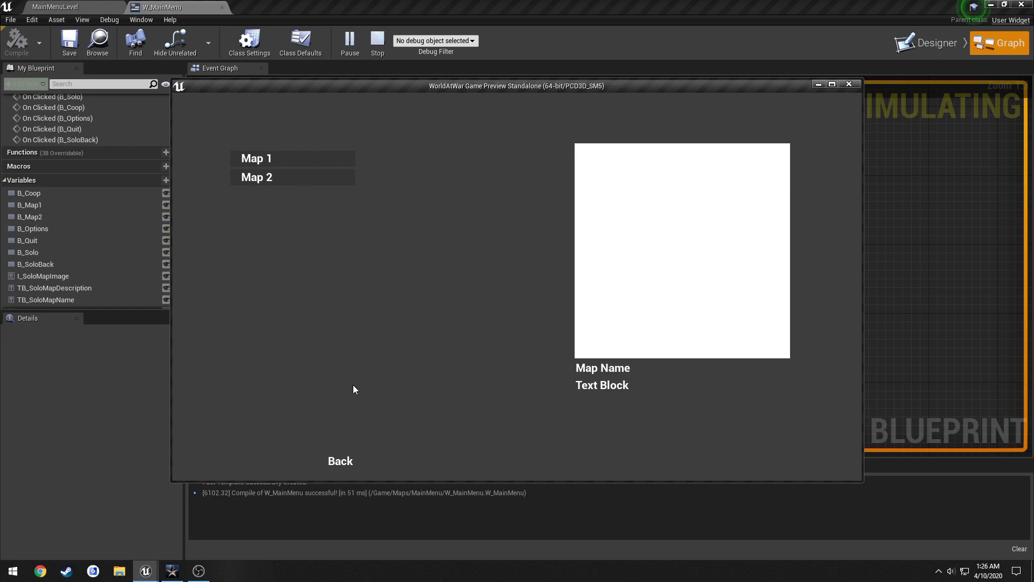
pyautogui.click(341, 462)
pyautogui.click(302, 127)
pyautogui.click(346, 463)
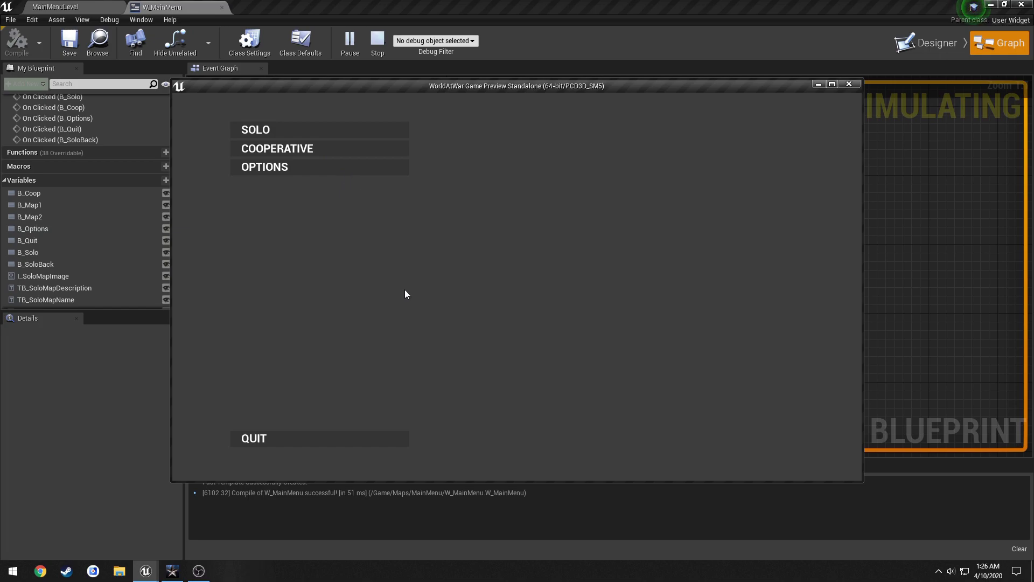
pyautogui.click(330, 129)
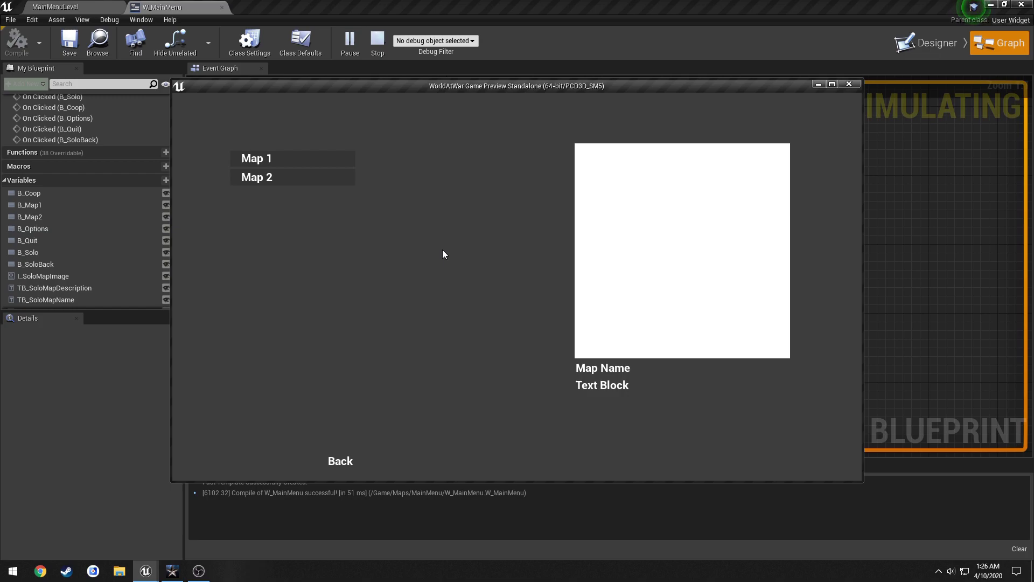
pyautogui.click(349, 462)
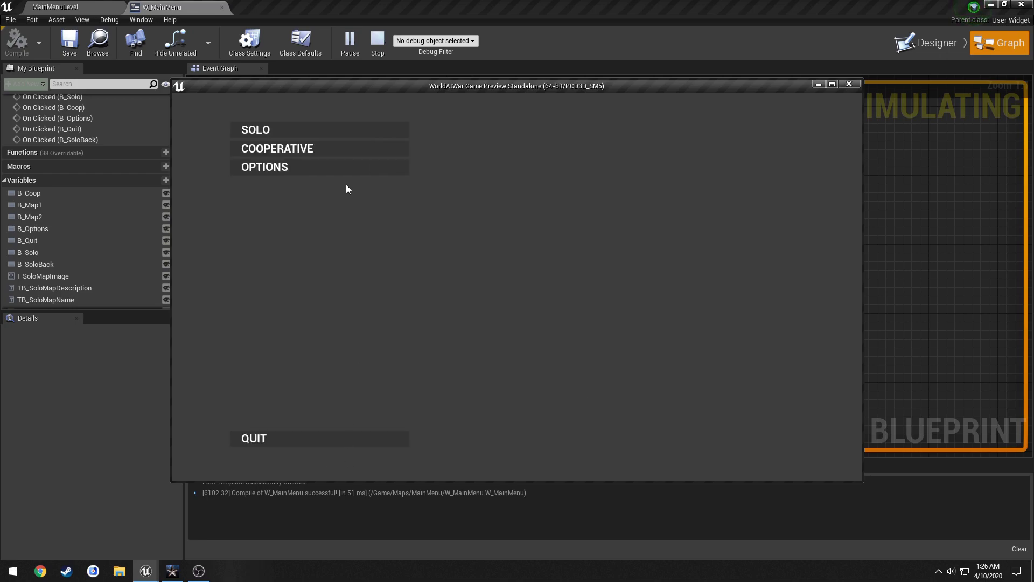
pyautogui.click(326, 135)
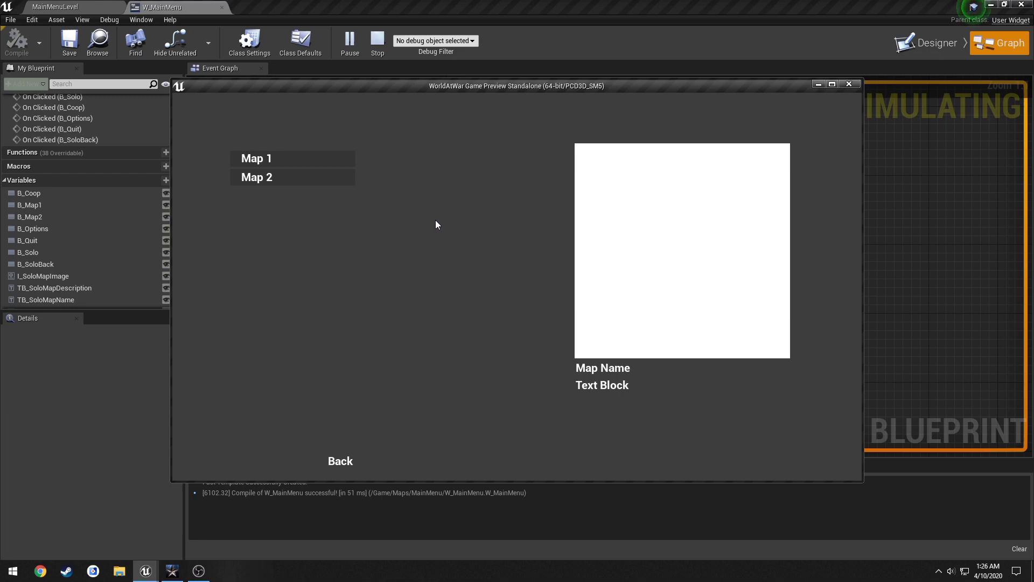
pyautogui.click(344, 462)
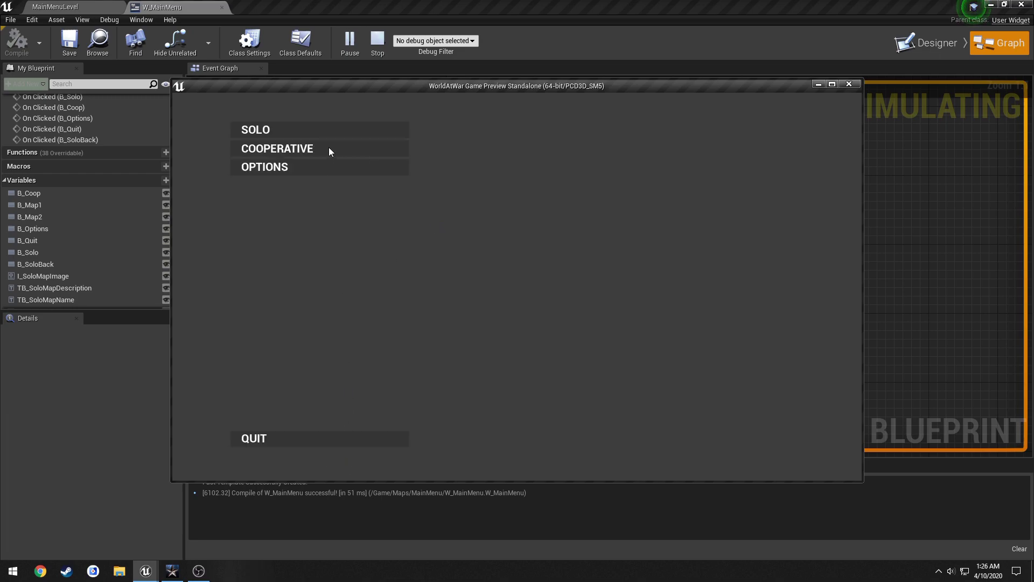